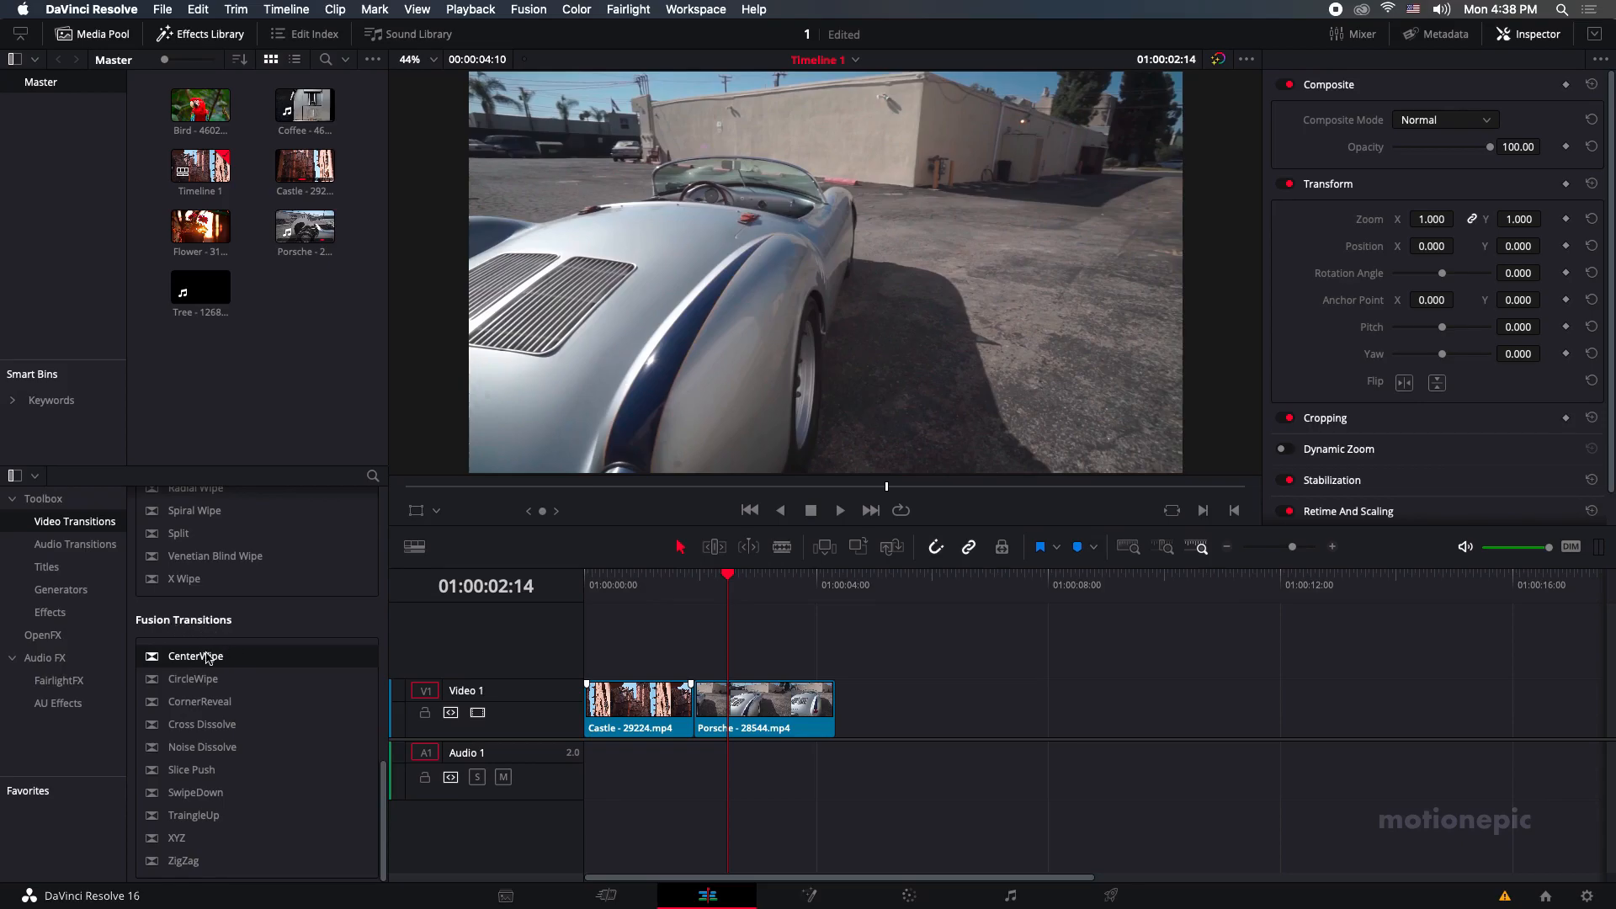
Apply the CenterWipe Fusion transition between the Castle and Porsche clips, lengthen it, and play it back.
left_click_drag(170, 665, 699, 712)
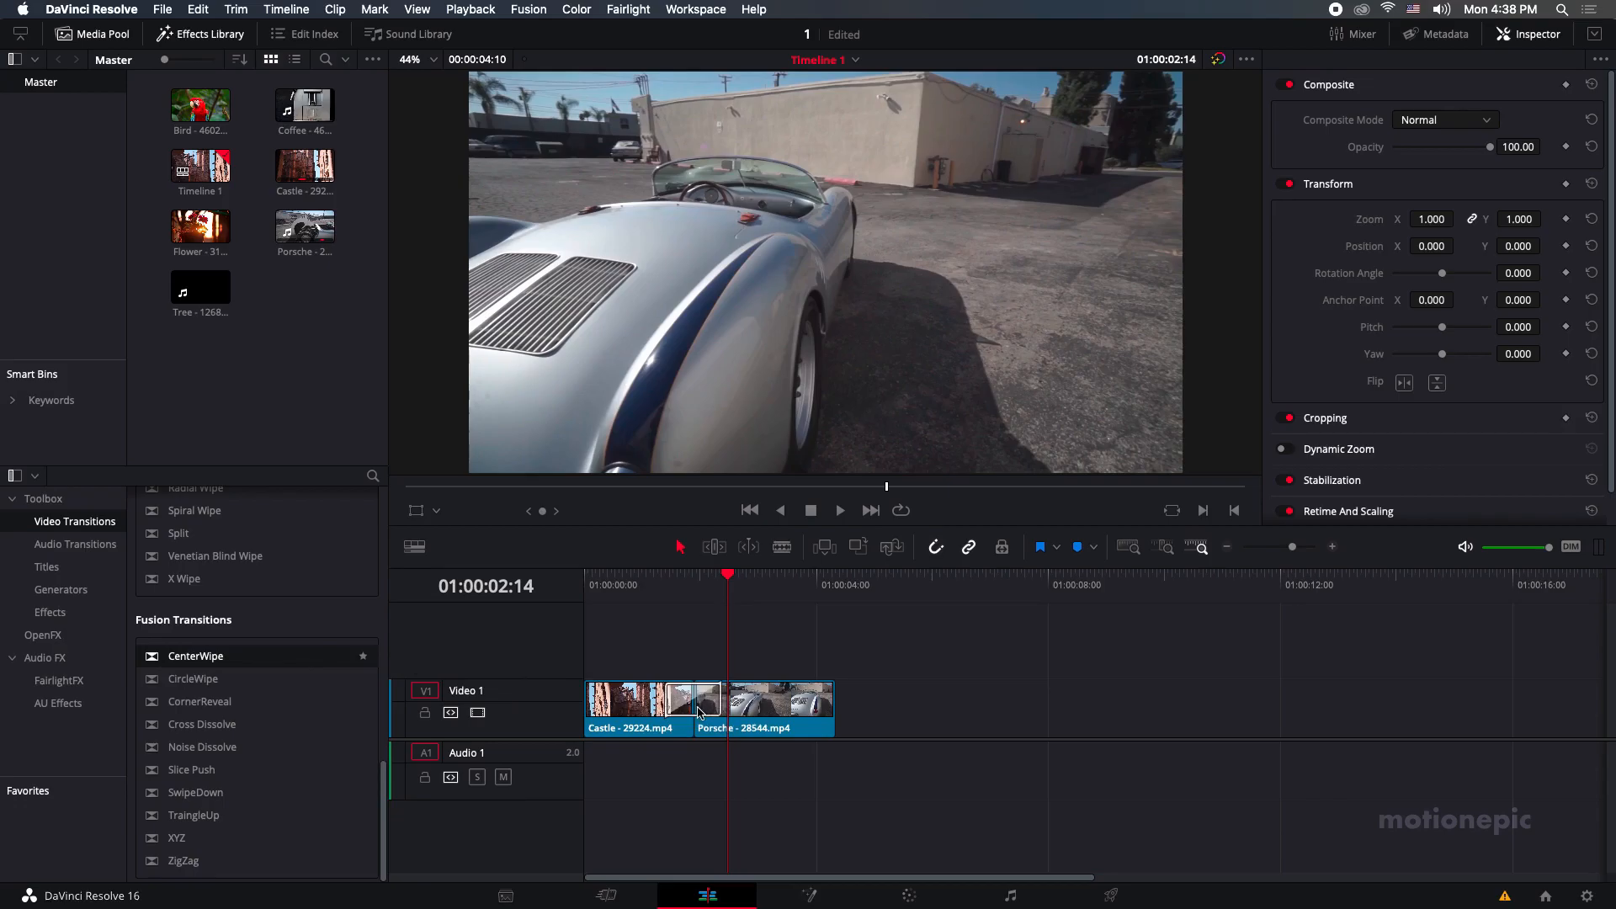
key("Up")
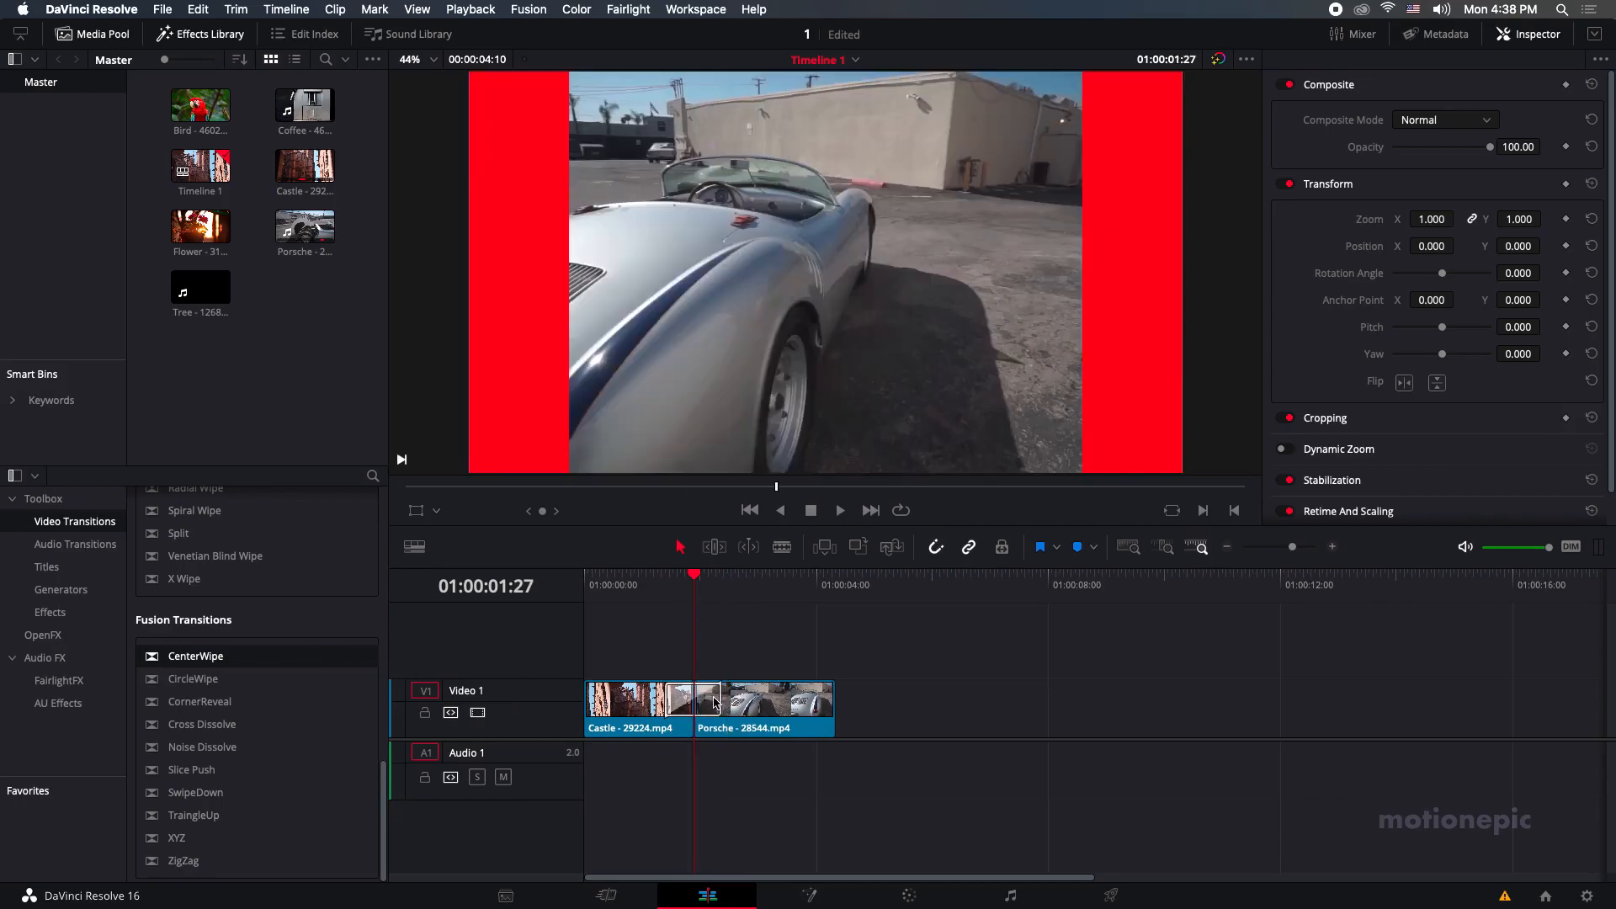
left_click(716, 703)
left_click_drag(721, 703, 743, 703)
left_click(645, 581)
key("space")
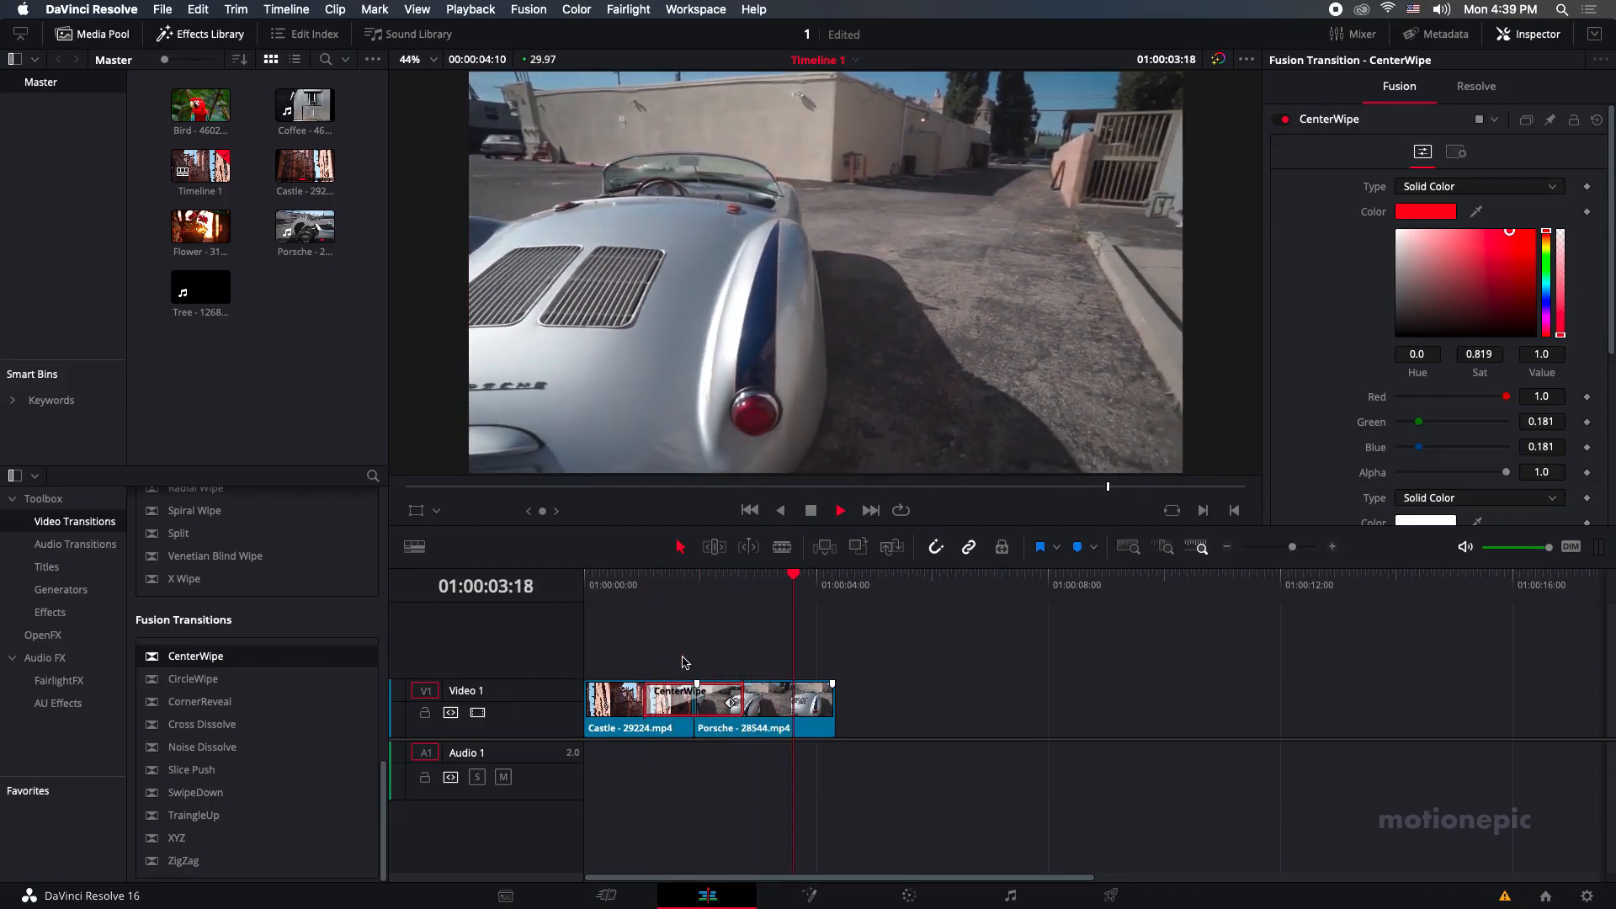
Try teal and red as the CenterWipe transition's two colors and delete the transition from the timeline.
left_click(662, 581)
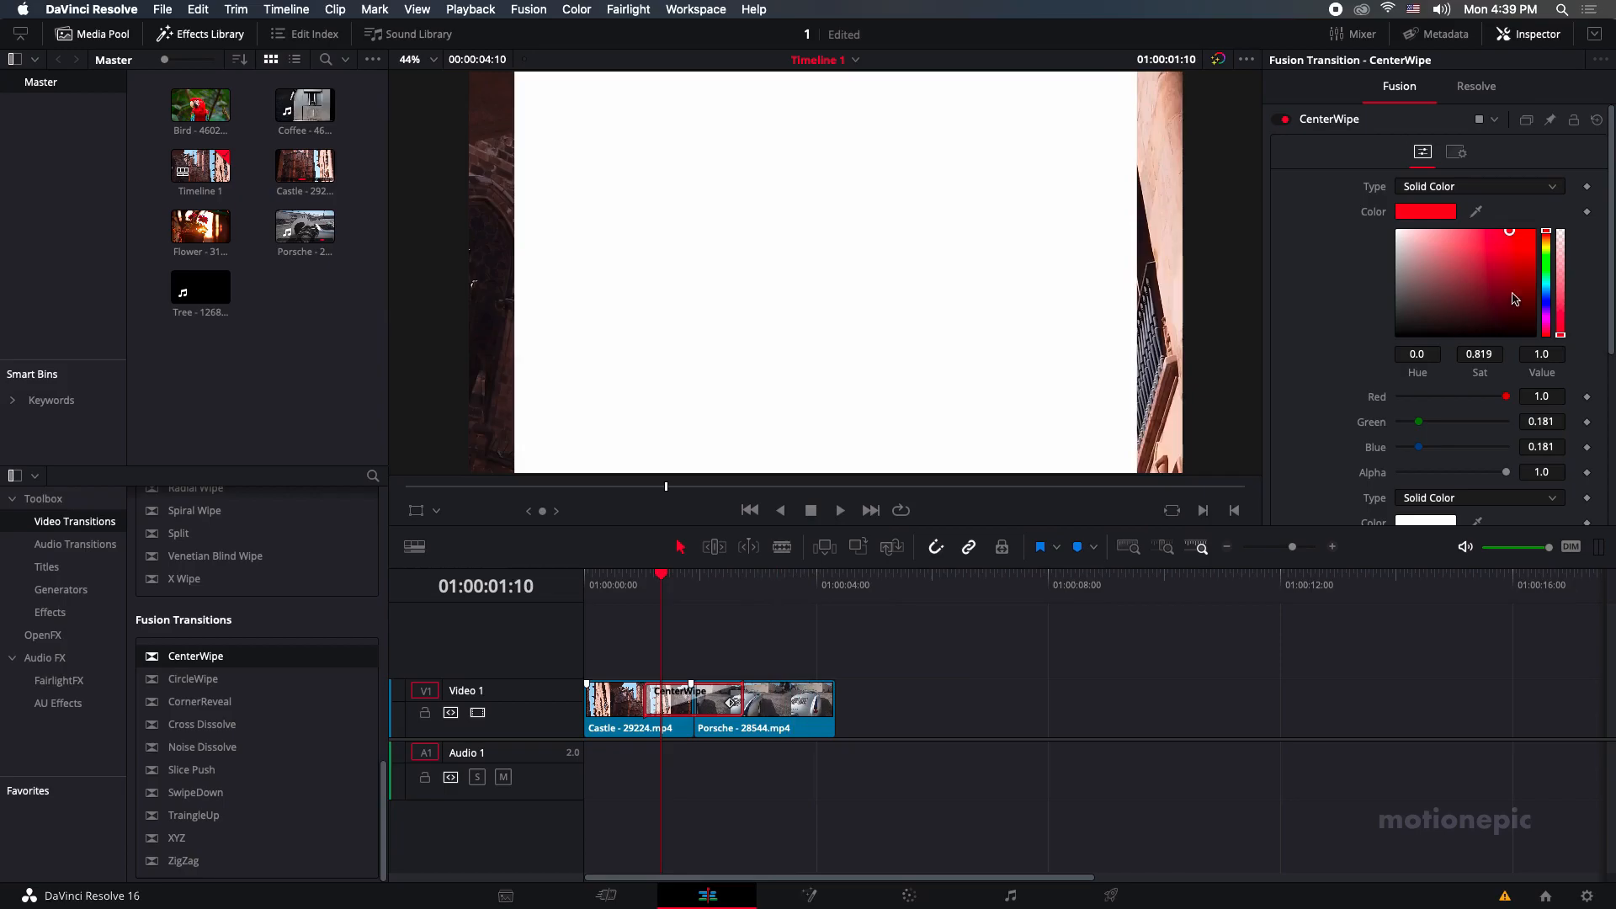
left_click(1546, 281)
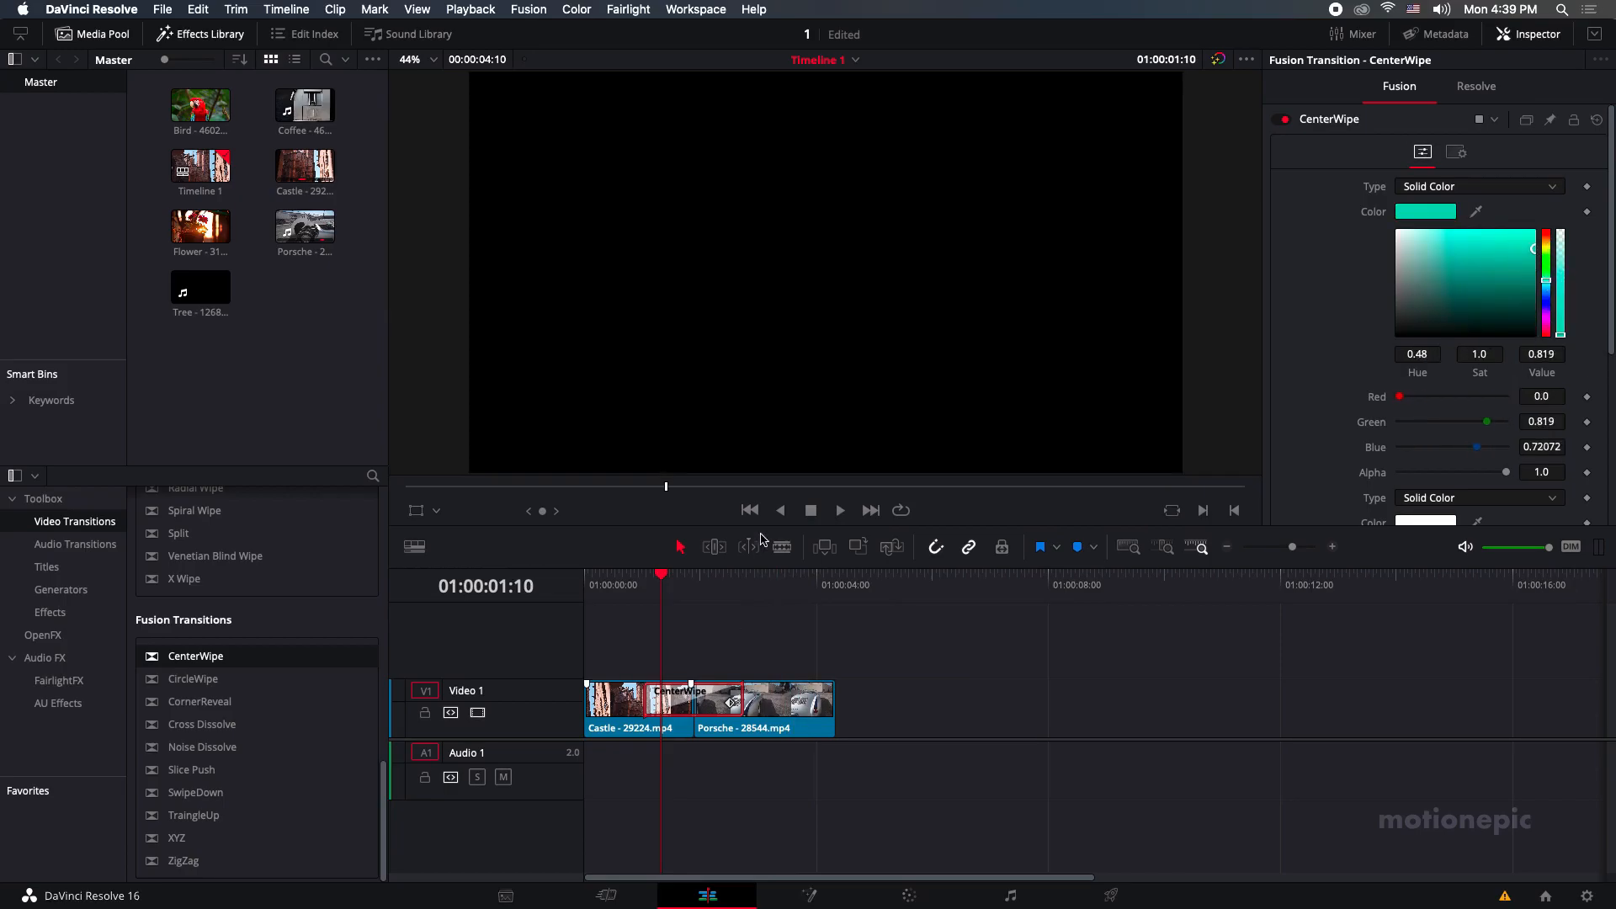
left_click(693, 581)
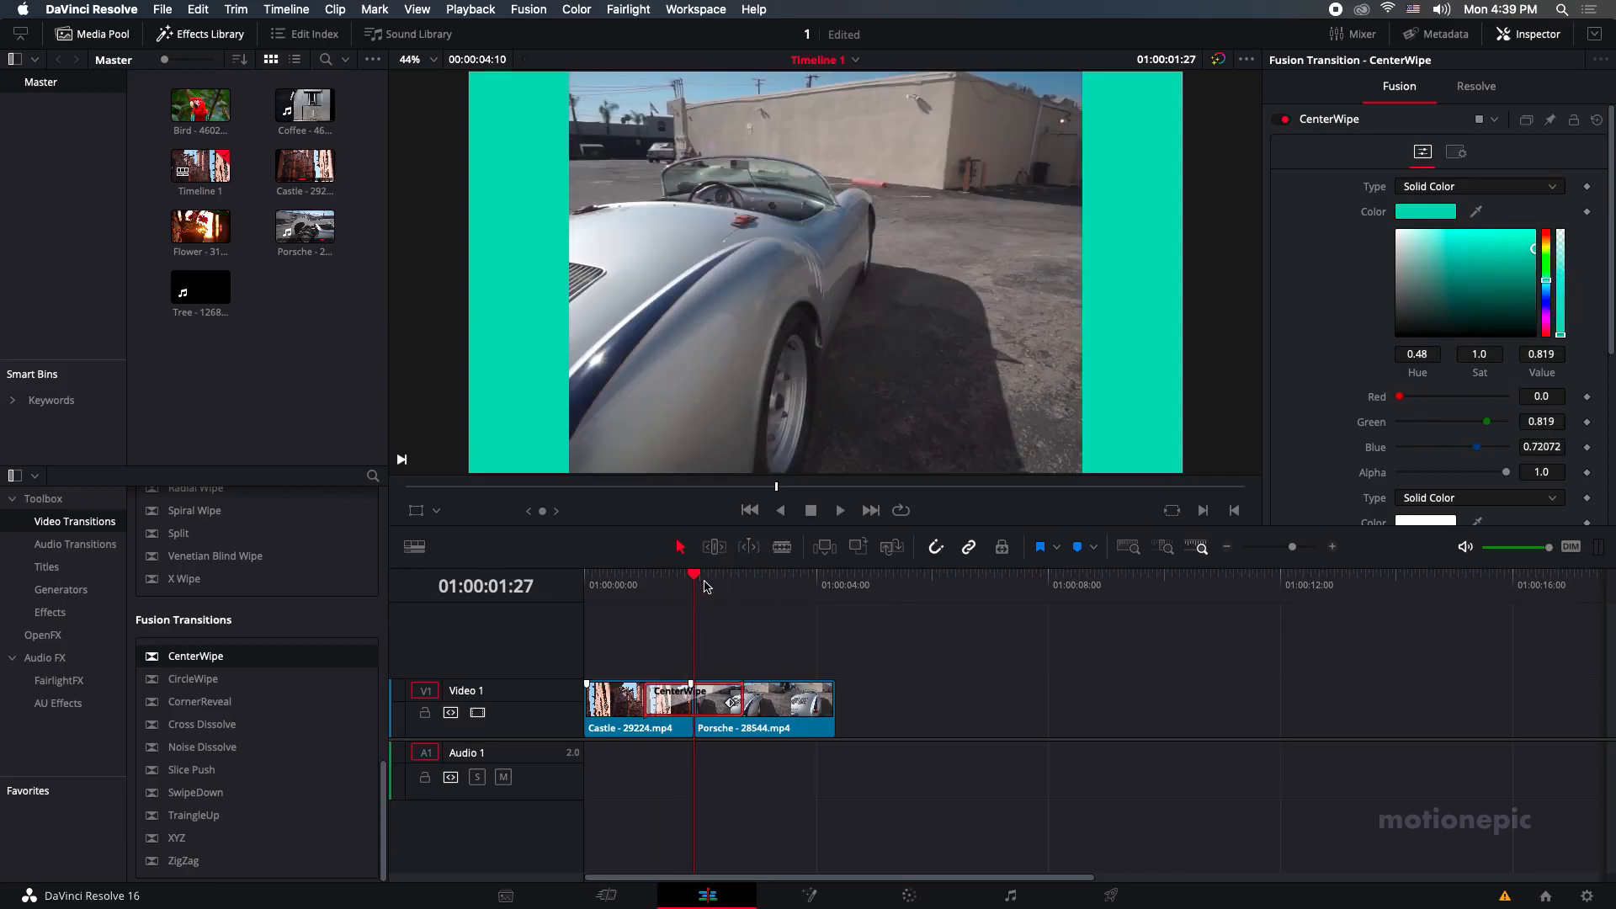
key("space")
left_click(706, 581)
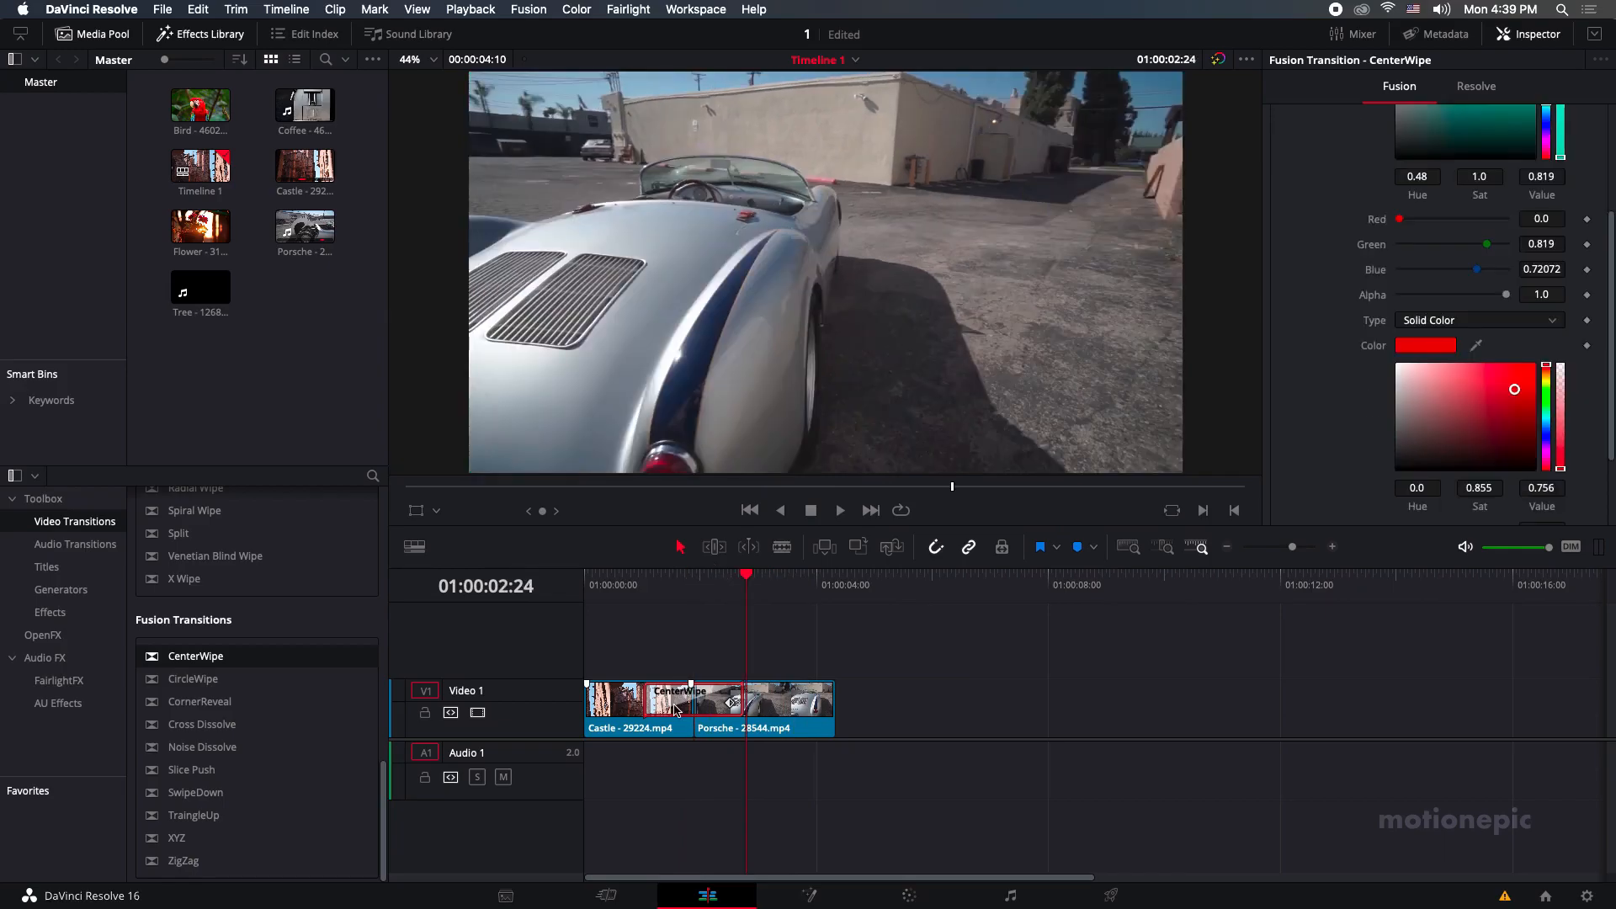
key("Delete")
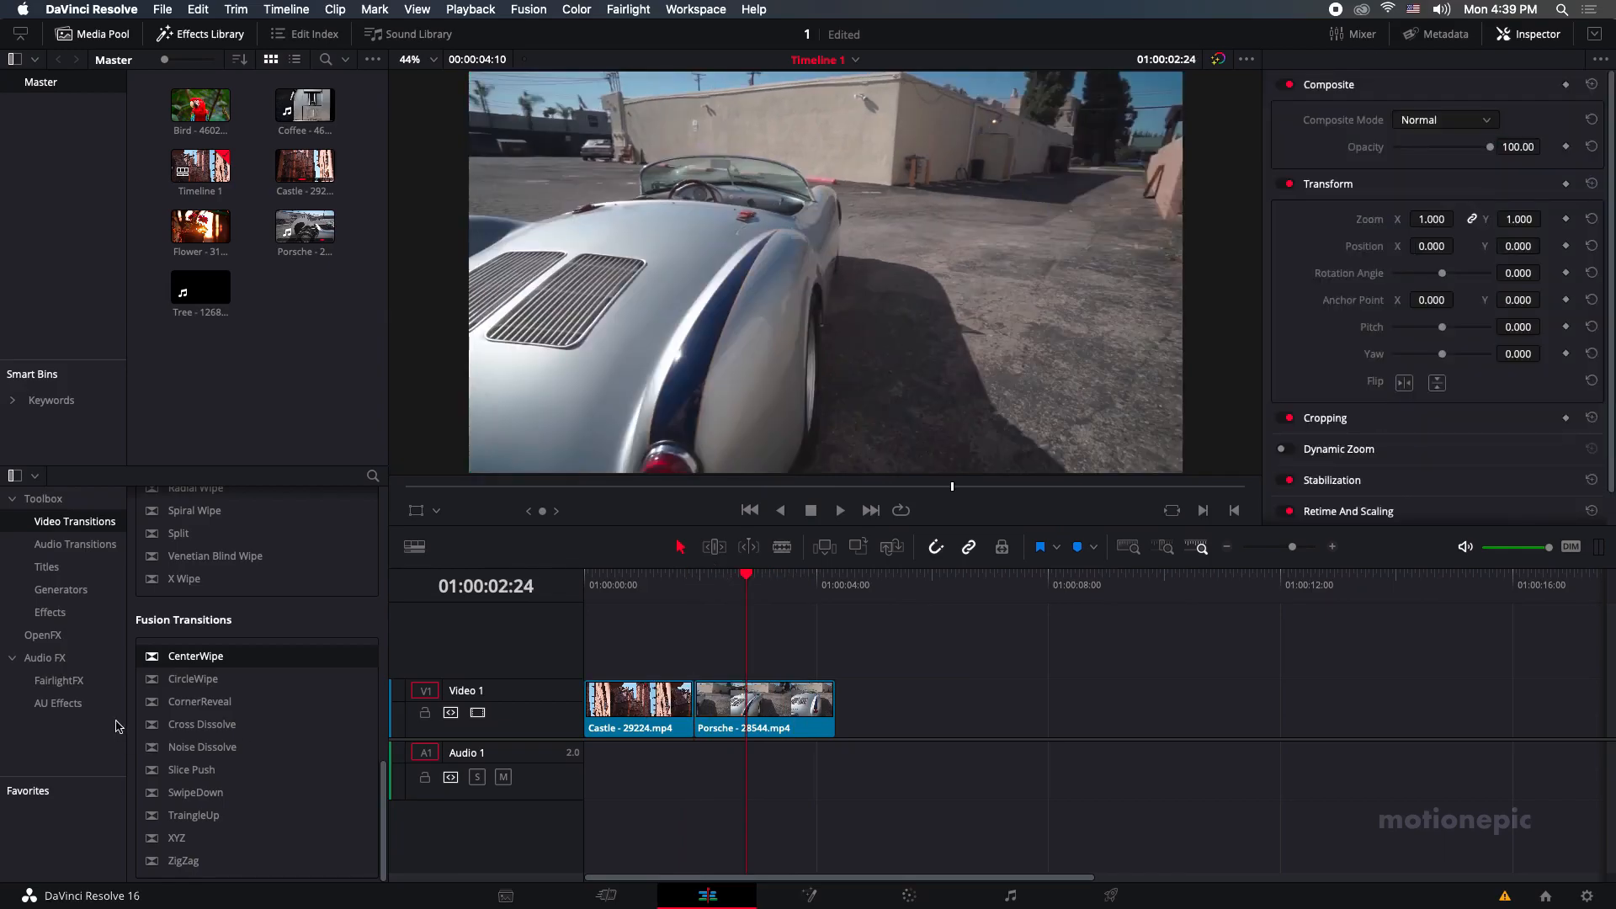
Place the Fusion Cross Dissolve transition between the Castle and Porsche clips and open it in the Fusion page.
left_click(199, 732)
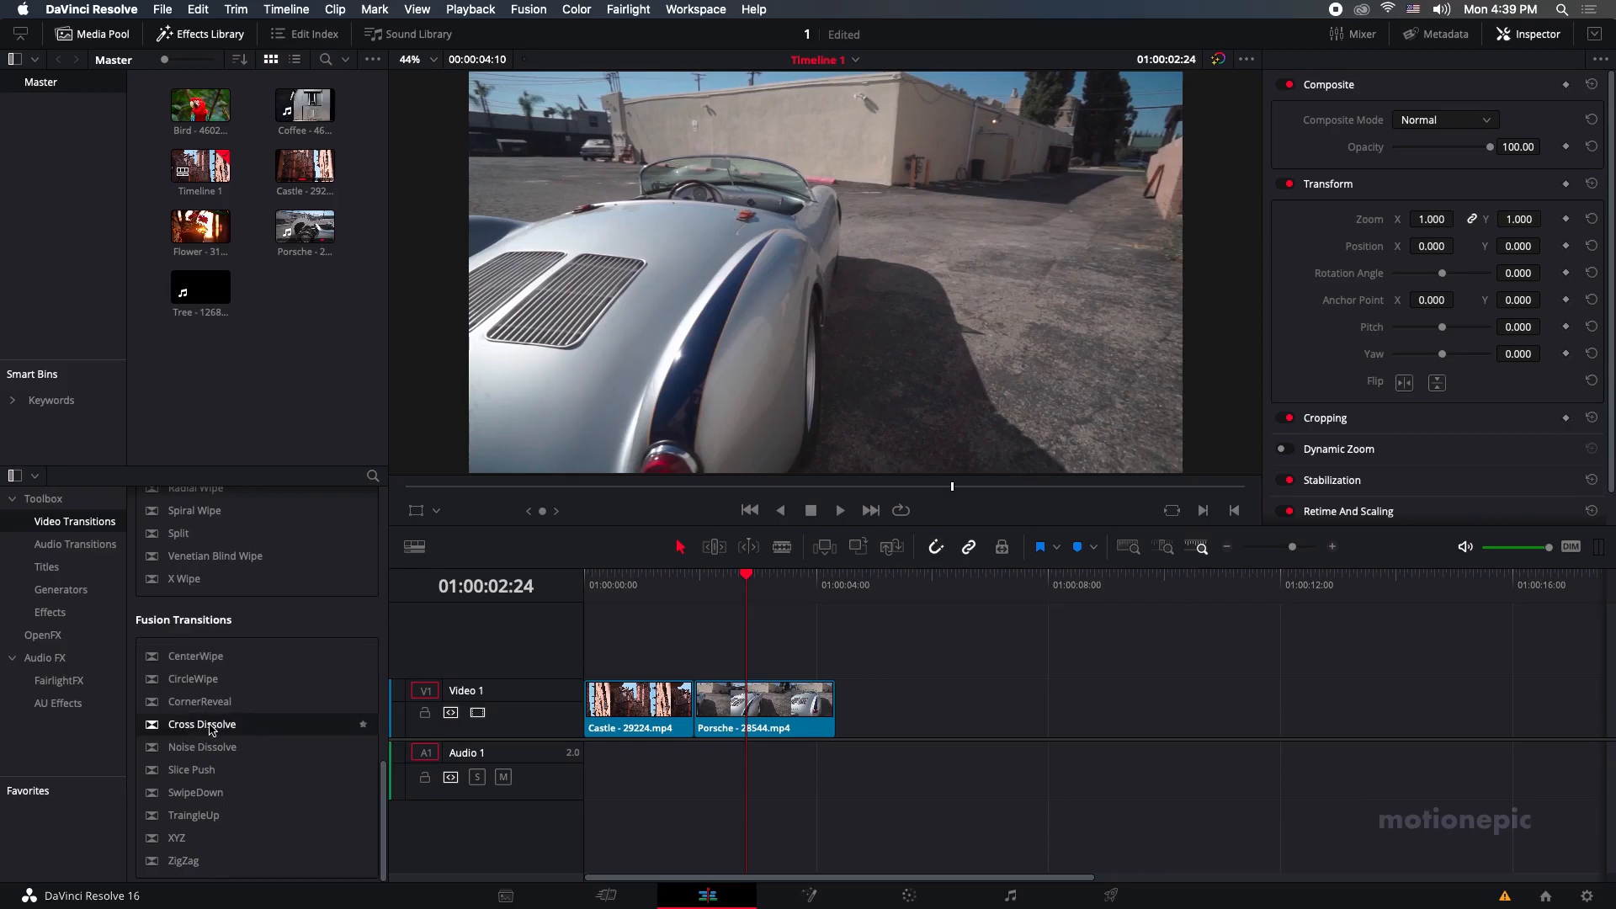
left_click_drag(210, 733, 682, 701)
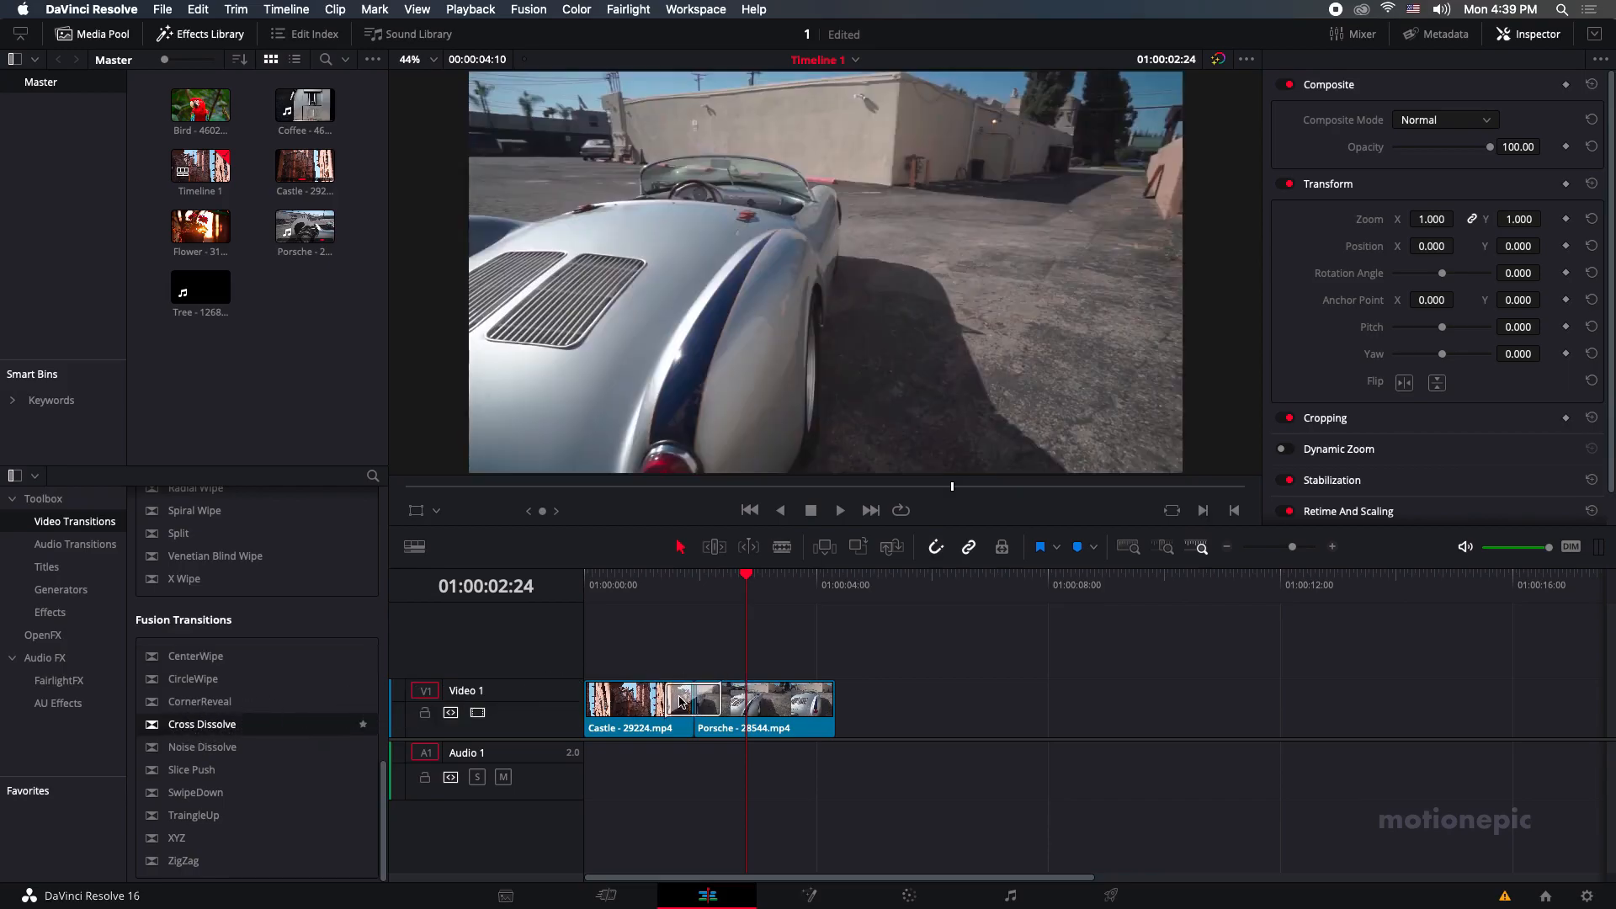
left_click(682, 701)
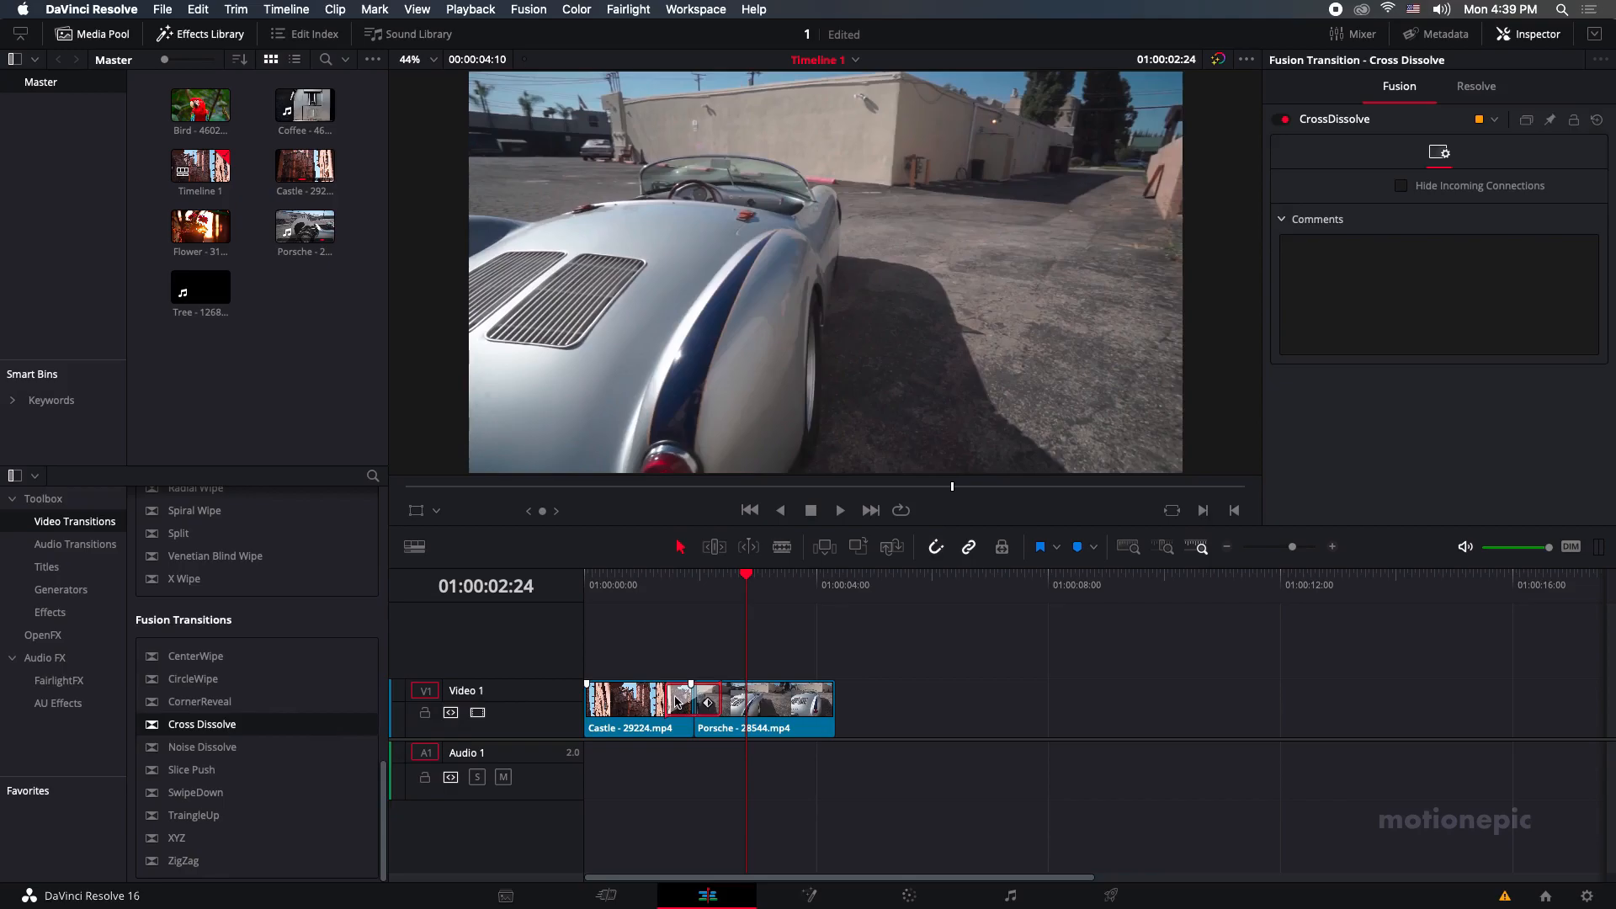
right_click(678, 701)
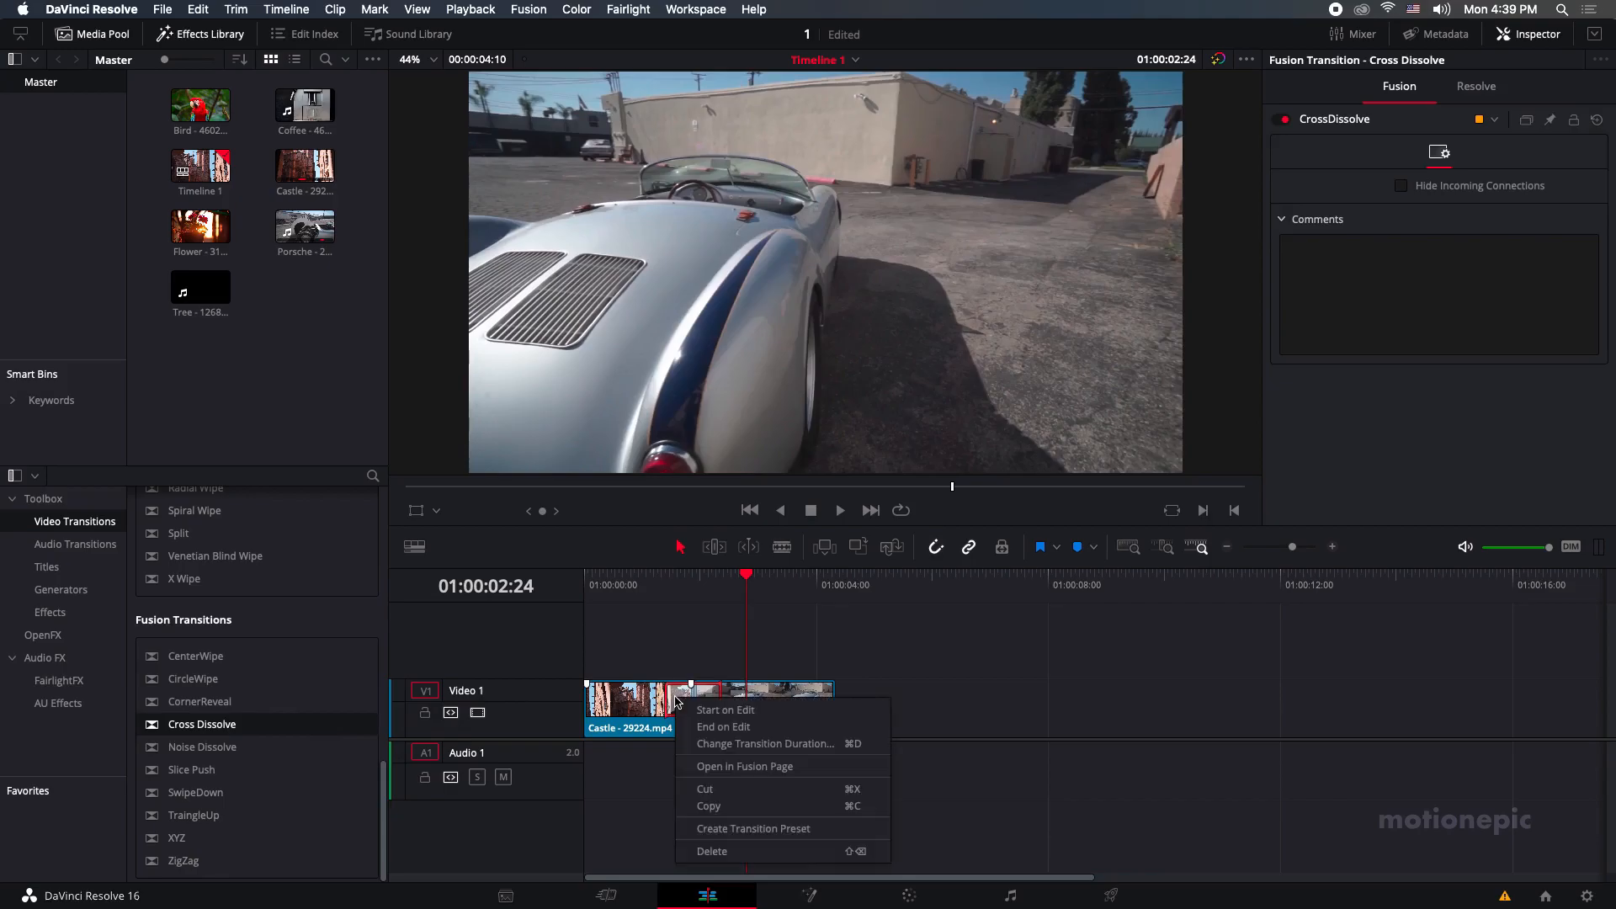
left_click(714, 767)
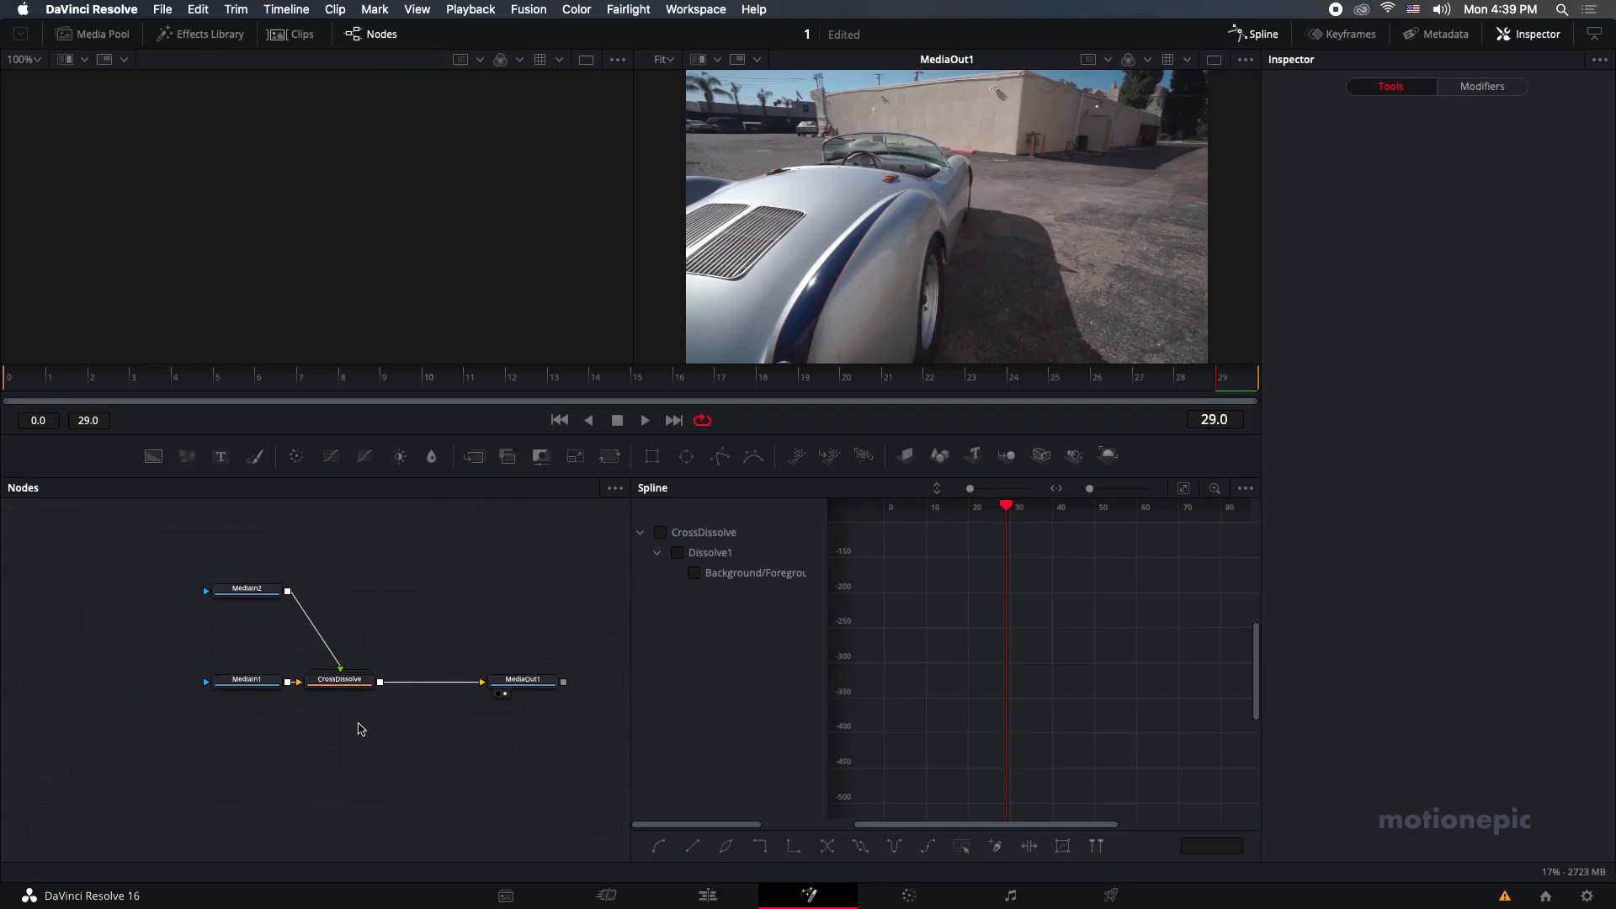
Delete the CrossDissolve node, disconnect MediaIn1 from MediaOut1, and hide the spline editor to widen the node area.
left_click(344, 684)
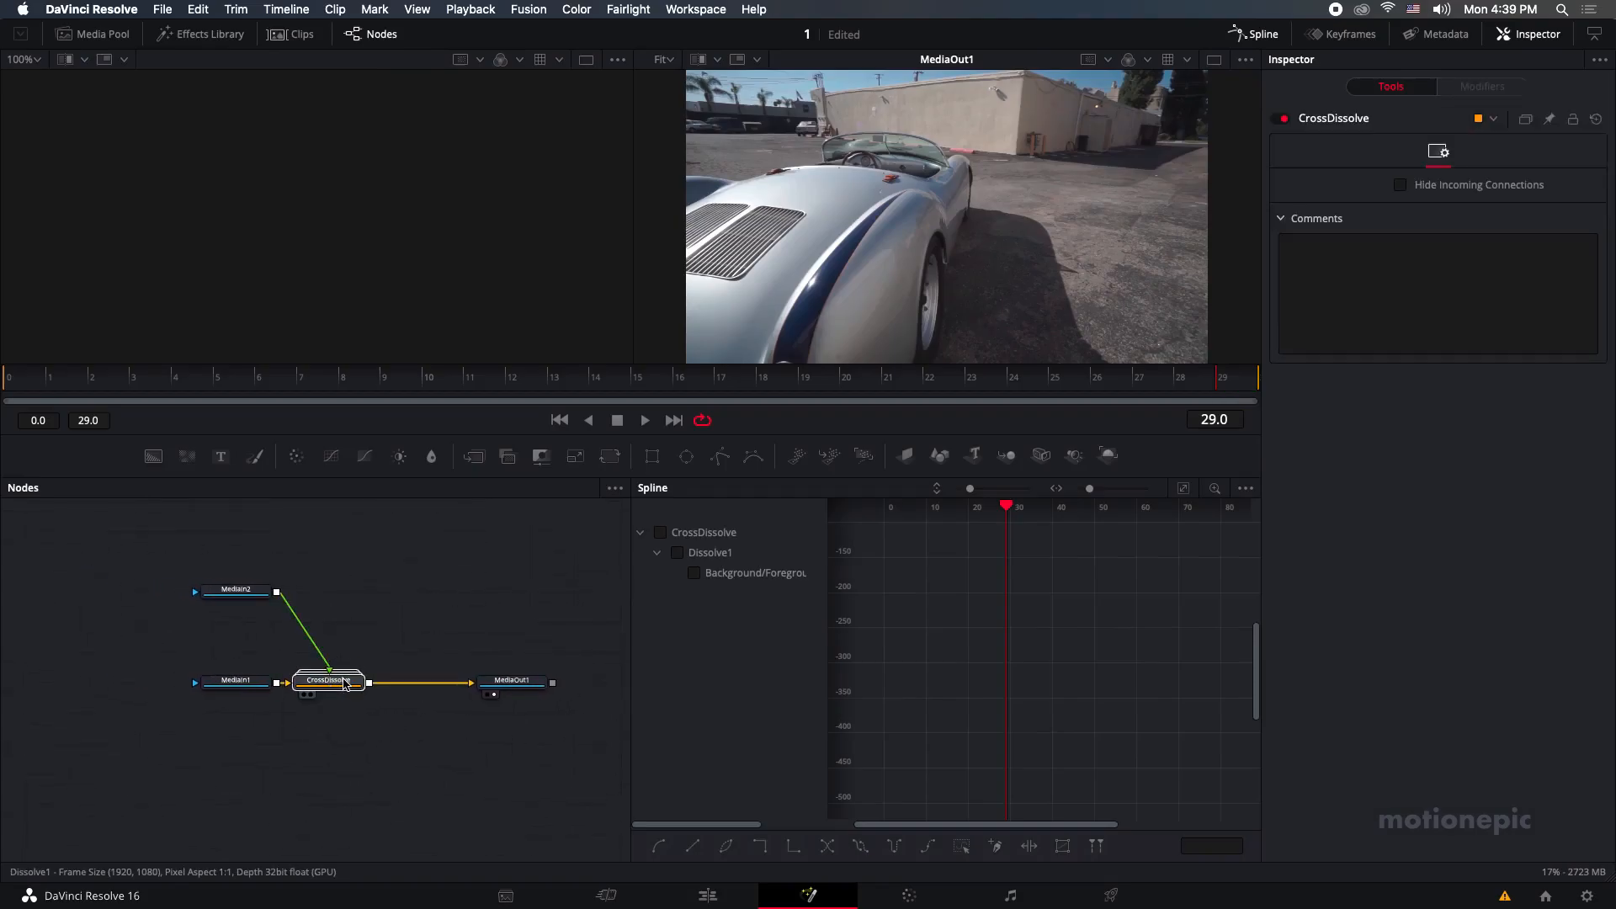
key("BackSpace")
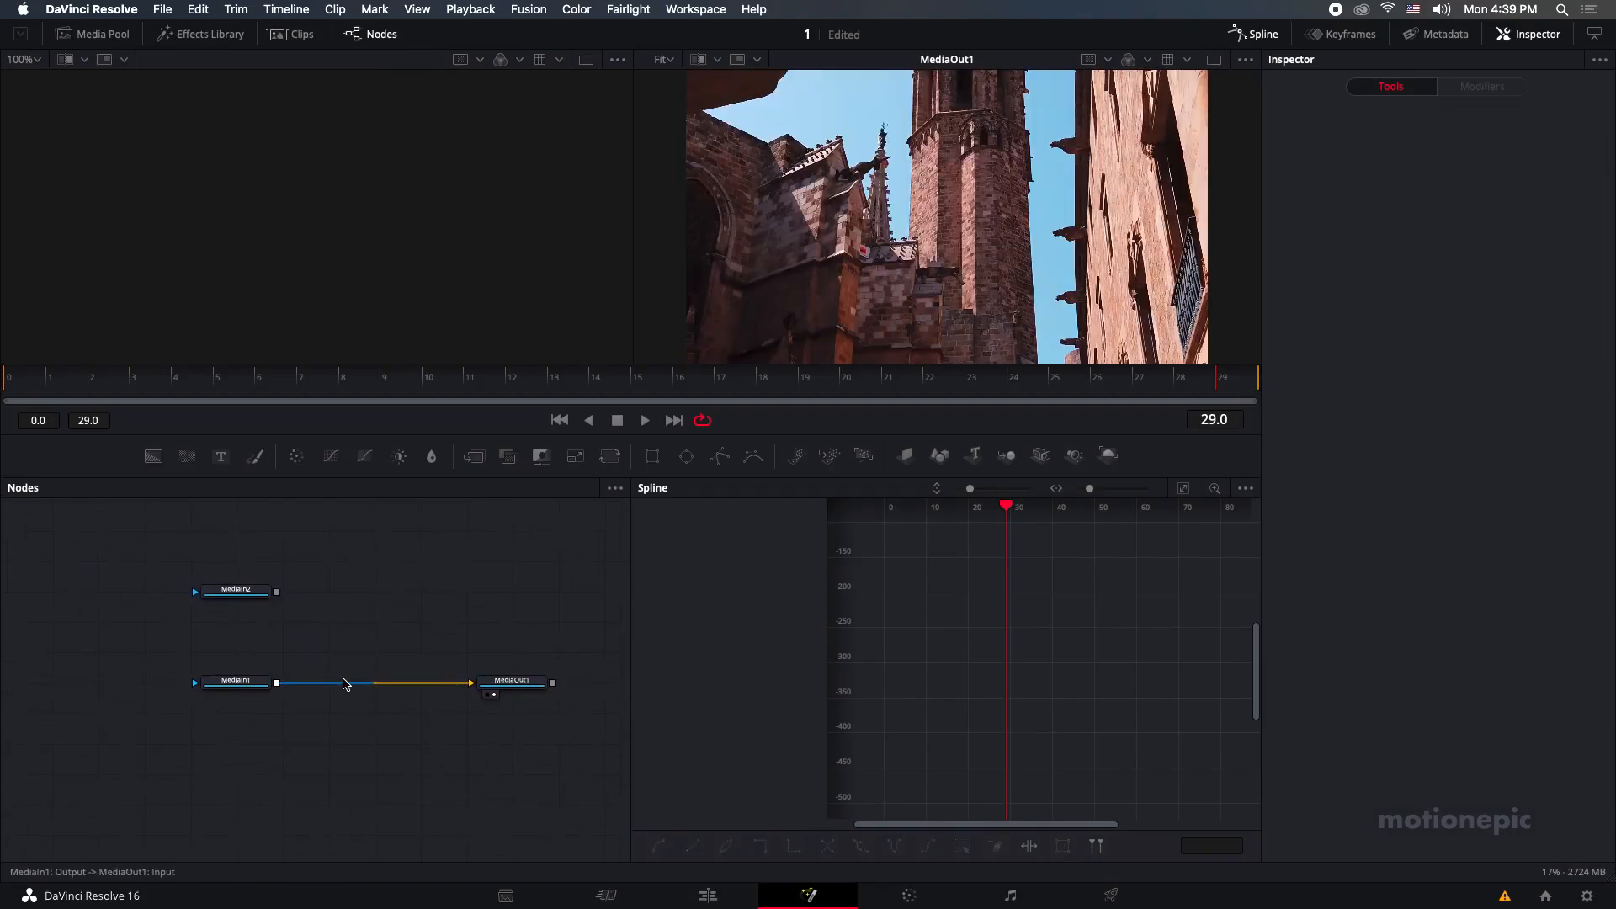
left_click(456, 685)
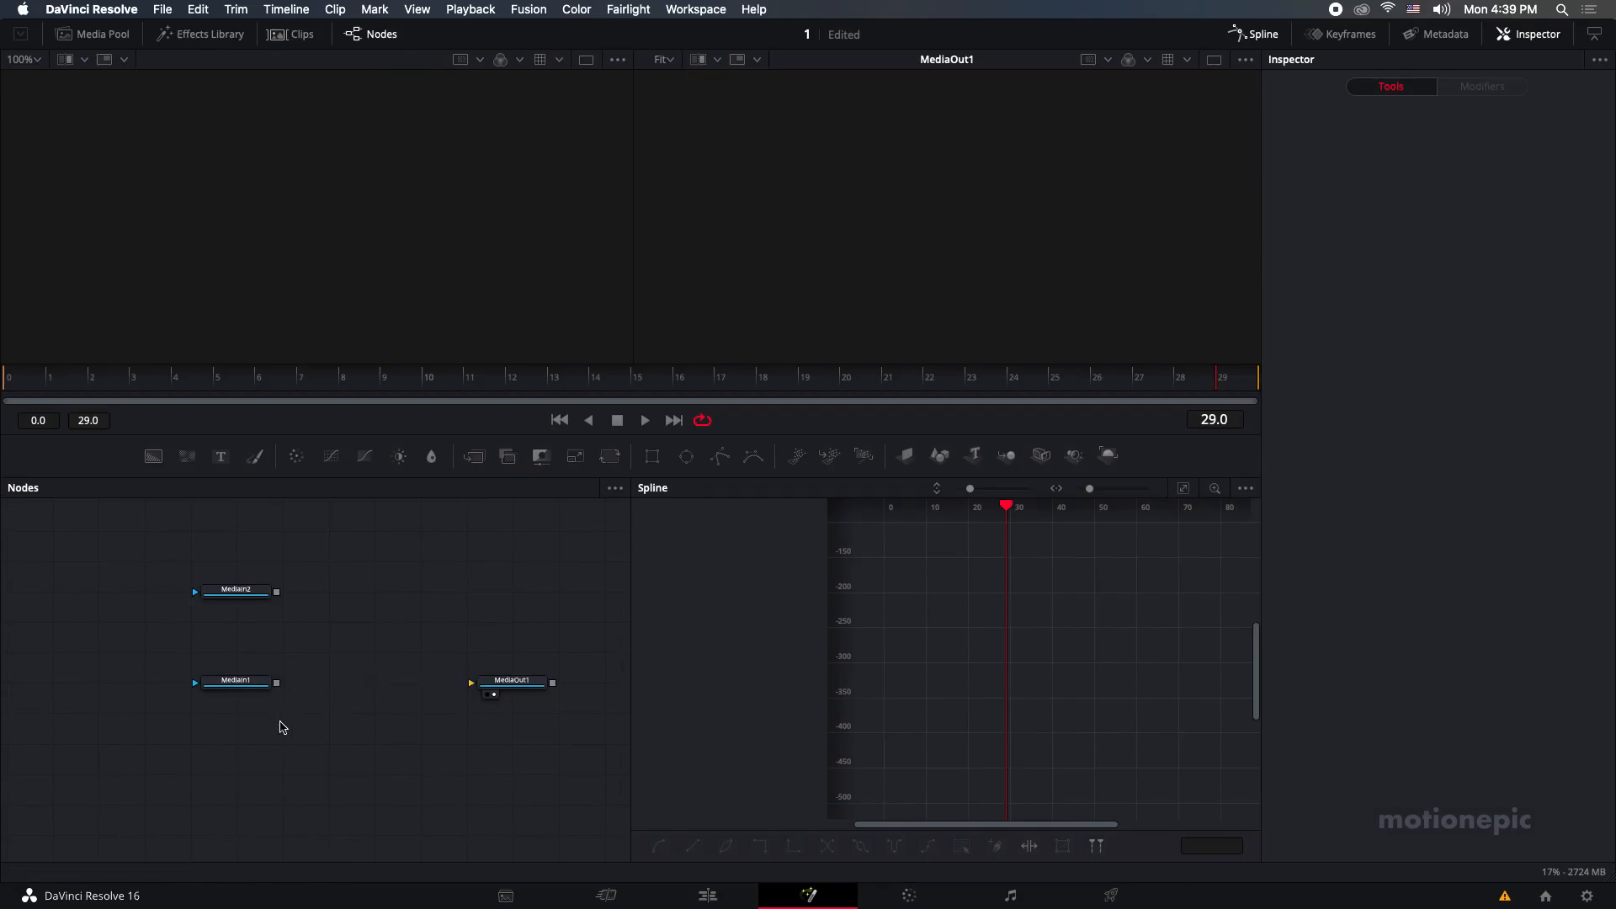
left_click(1261, 35)
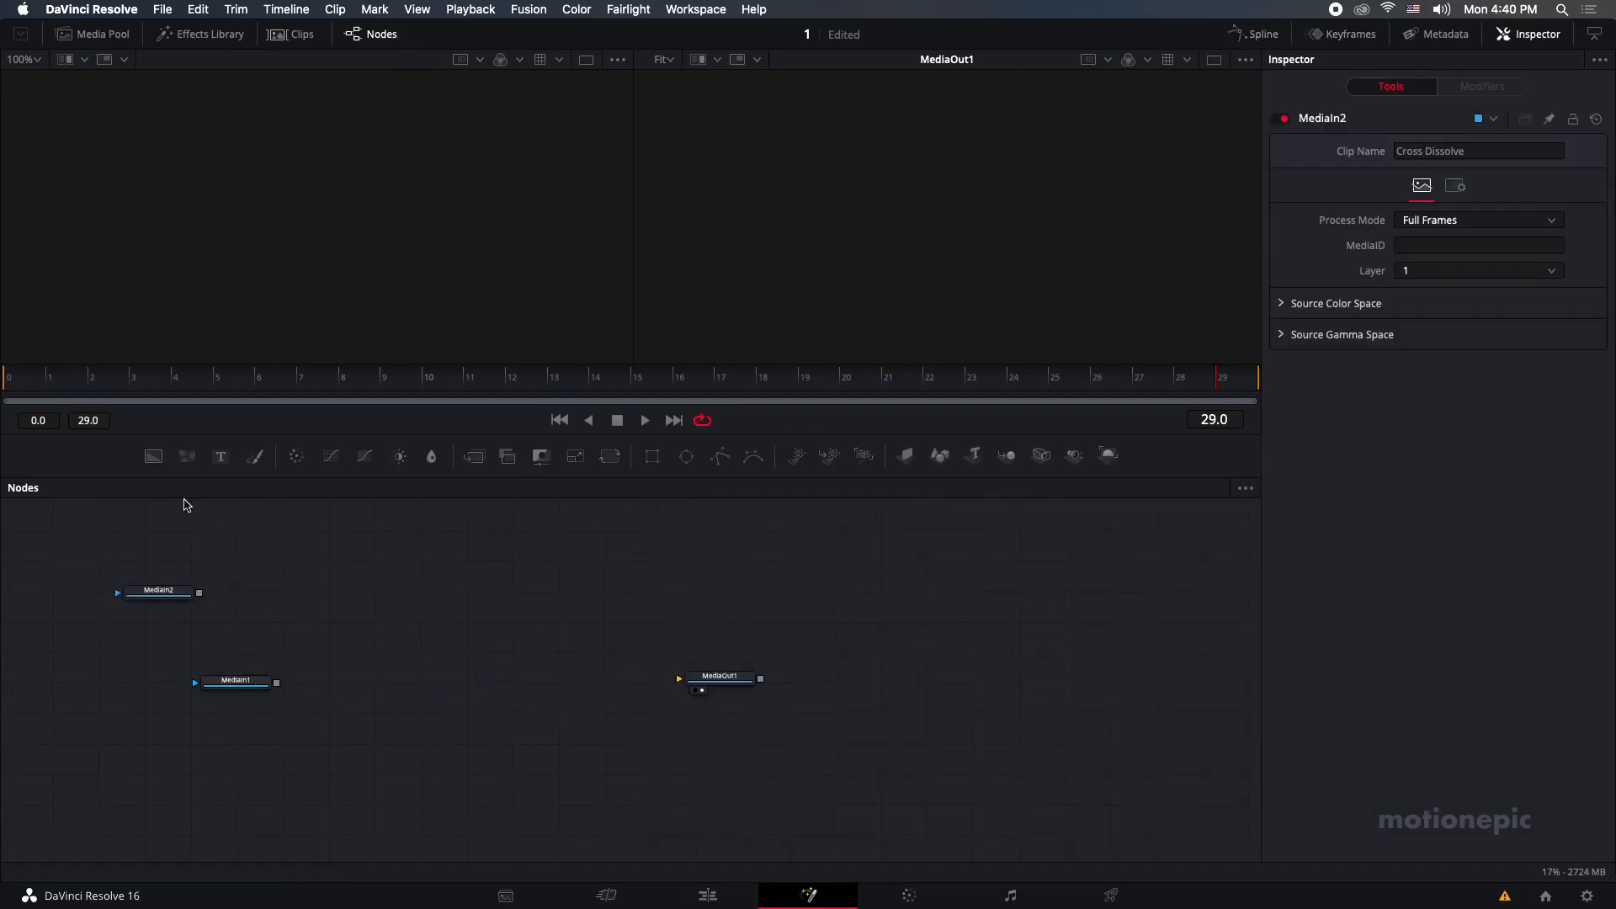
Merge a new Background node over MediaIn1 and display the Merge1 output in the first viewer.
left_click(155, 461)
left_click_drag(154, 461, 331, 645)
left_click(335, 683)
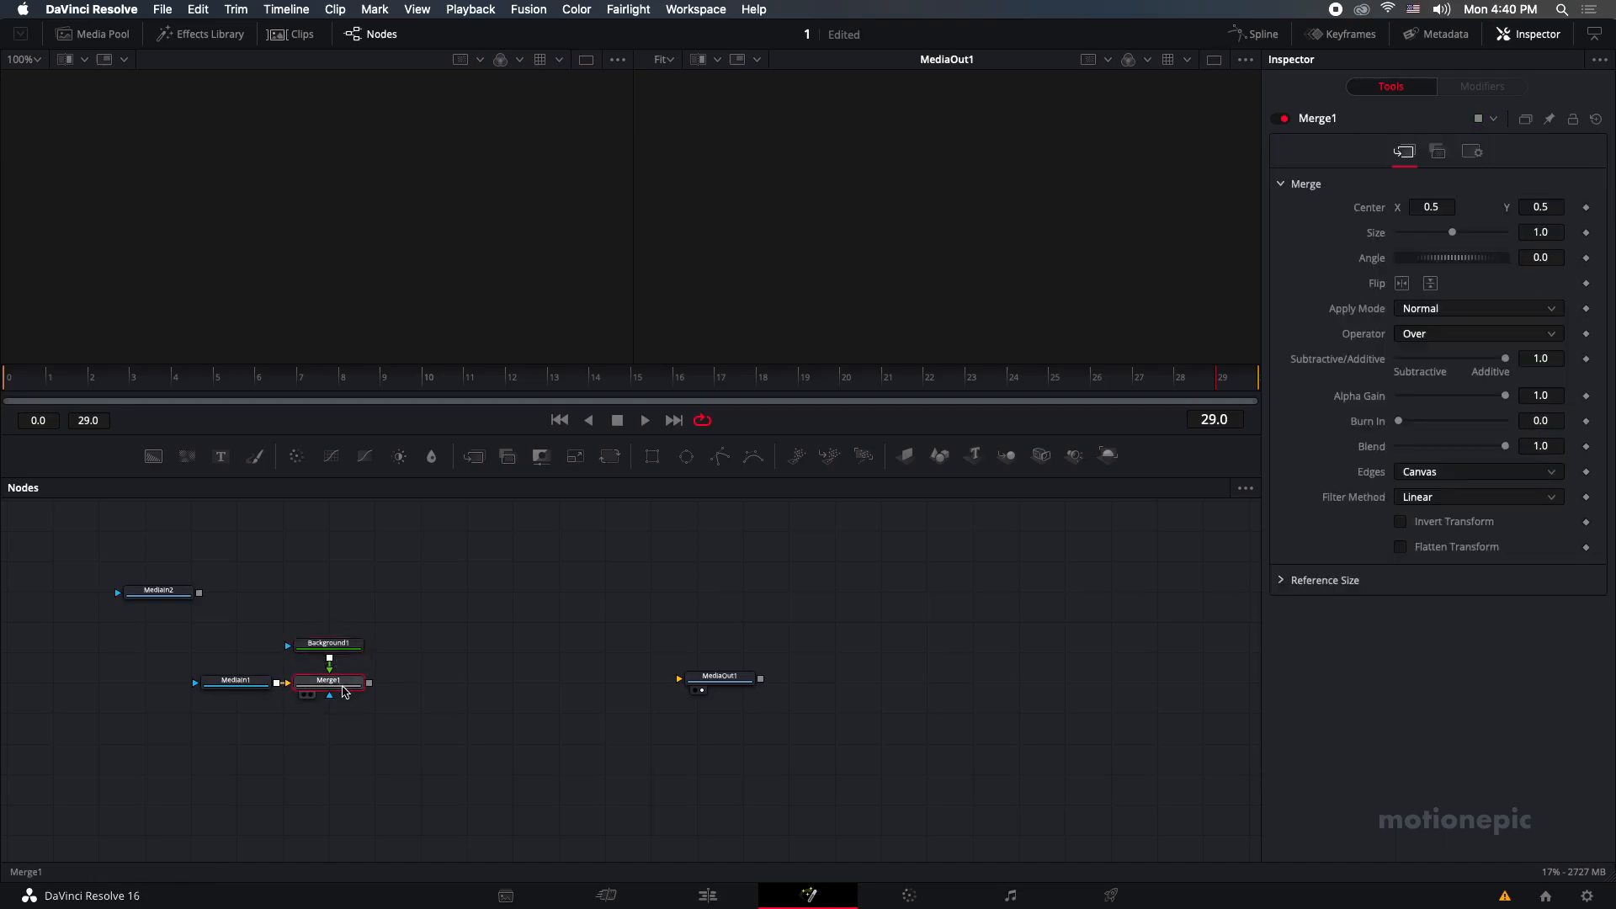
key("1")
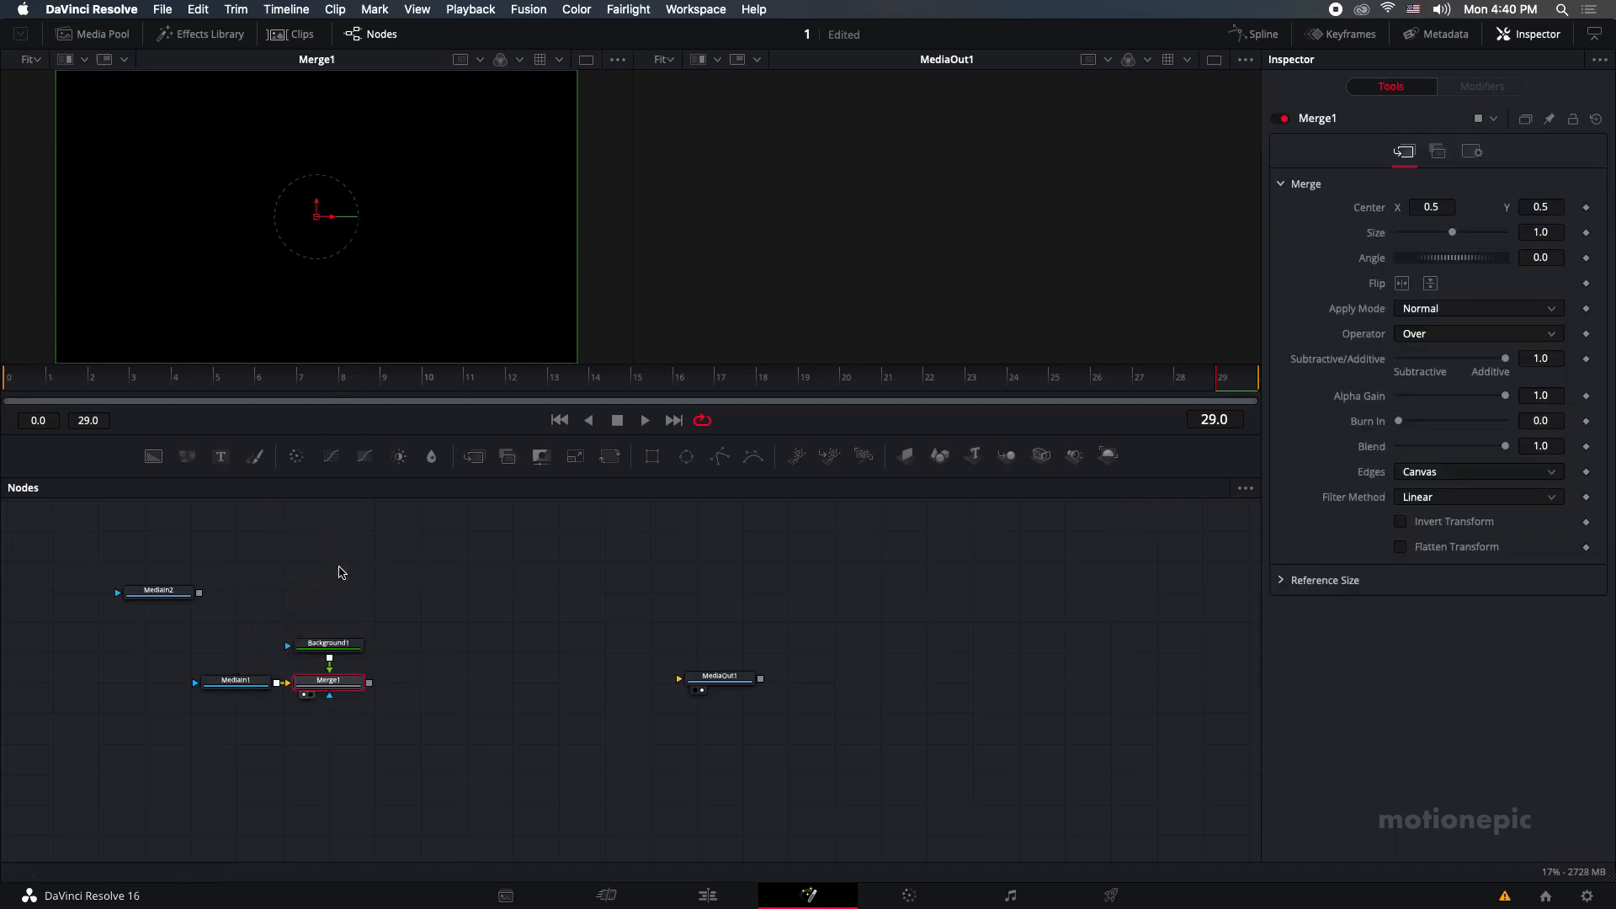
Make the background white and mask it with a Rectangle of width 1.0 and height 1.0.
left_click(345, 646)
left_click_drag(1454, 334, 1311, 264)
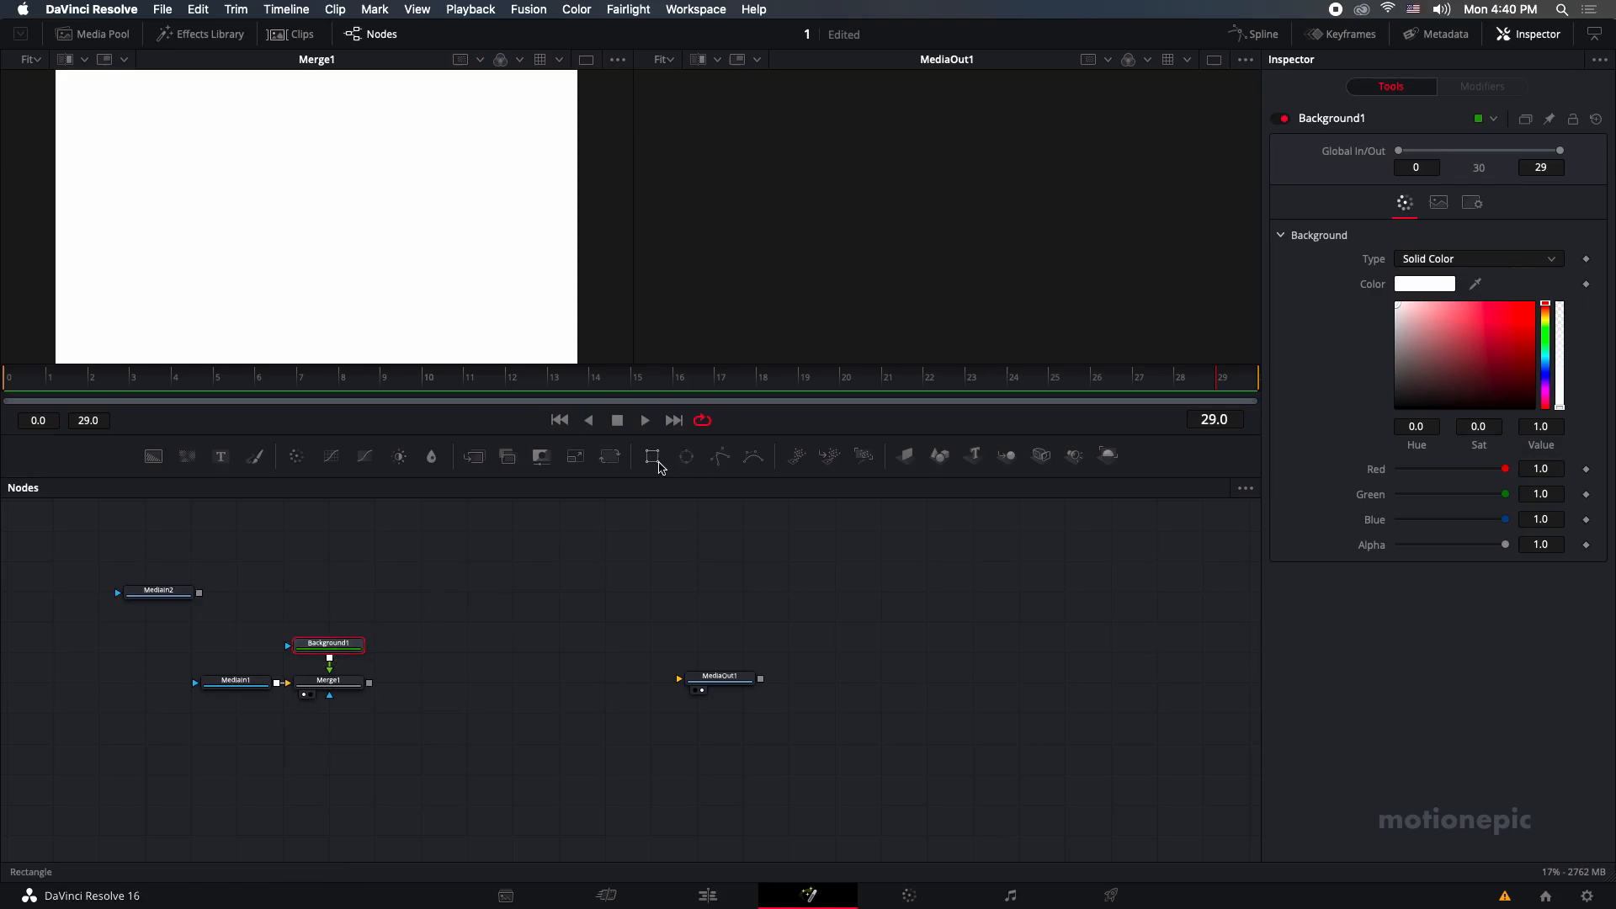
left_click(657, 459)
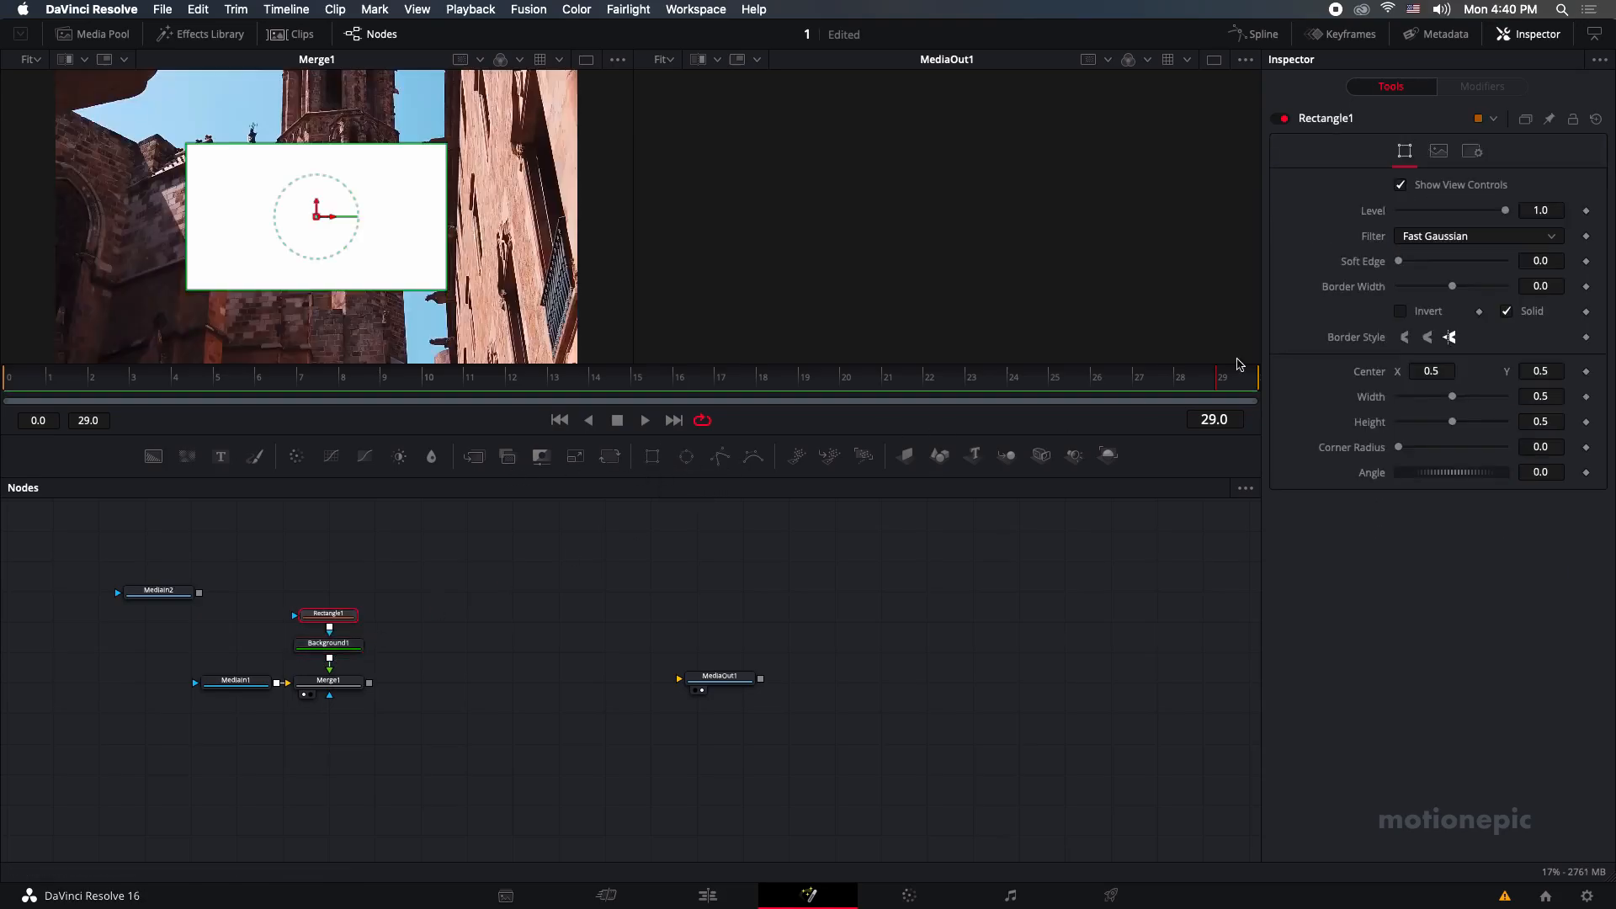
left_click_drag(1454, 396, 1506, 422)
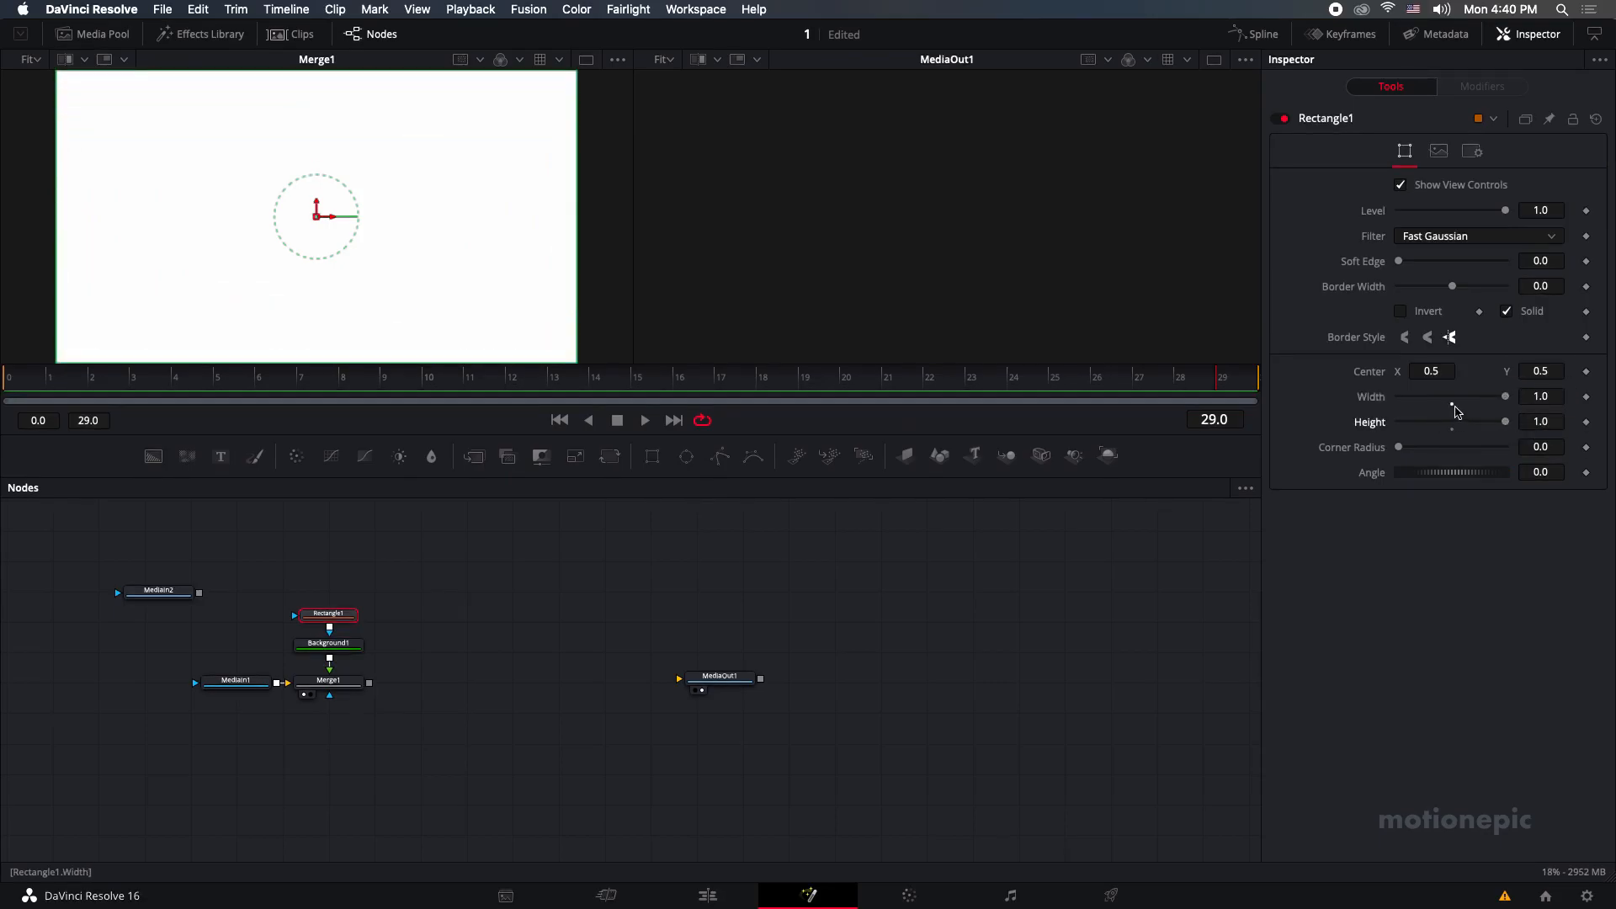
Keyframe the rectangle mask's width from 0.0 at frame 0 to 1.0 at frame 10.
left_click(12, 376)
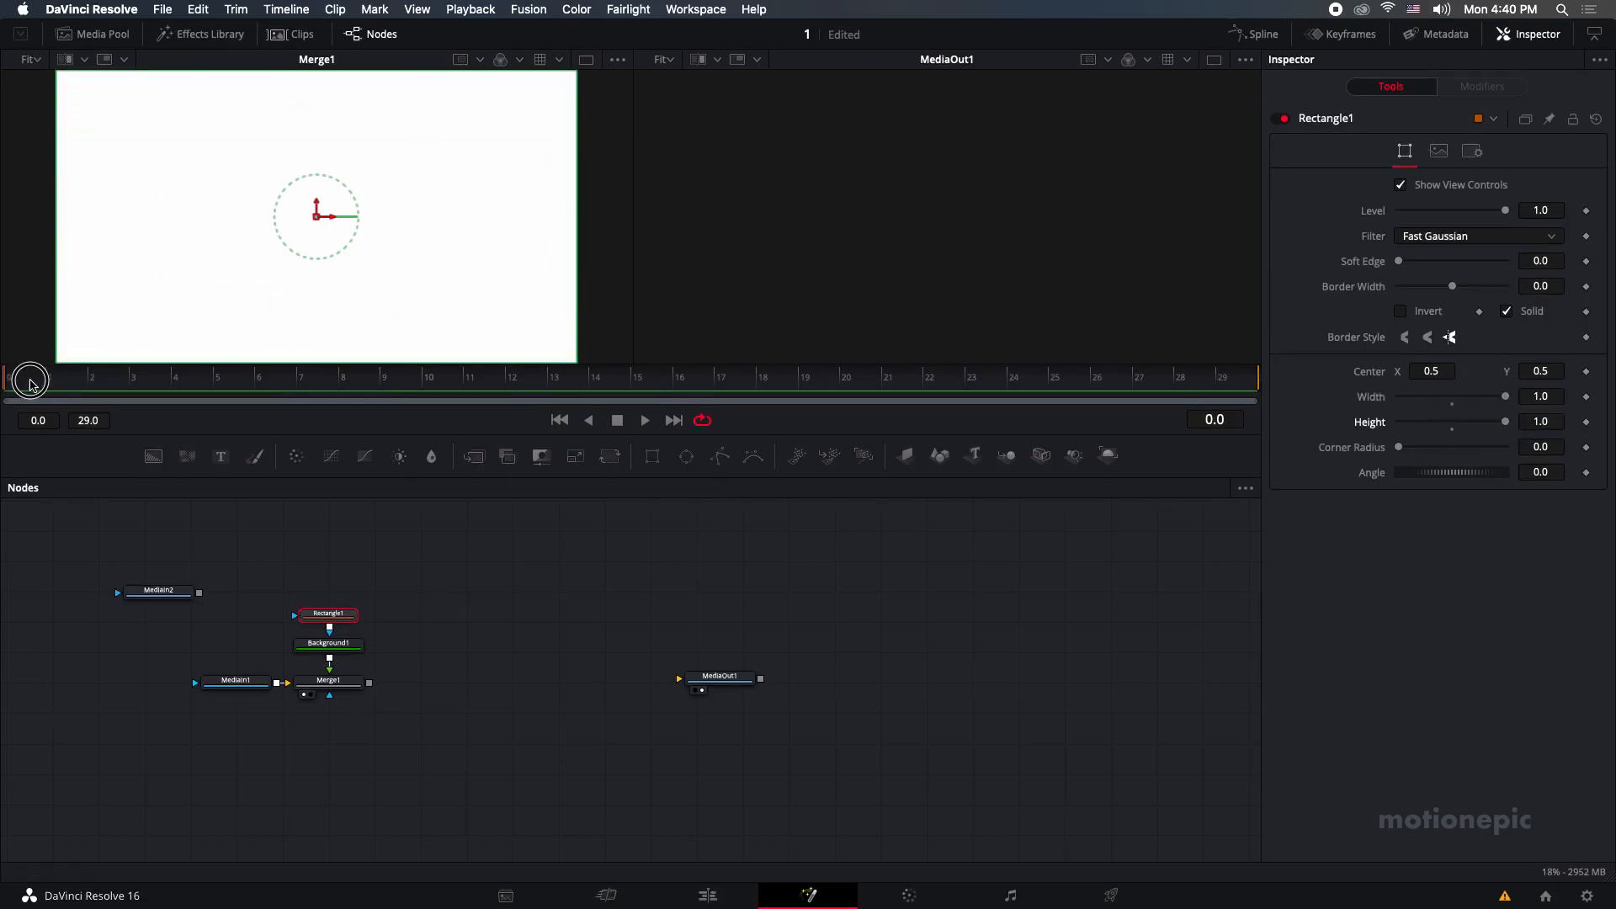
left_click_drag(1505, 397, 1347, 391)
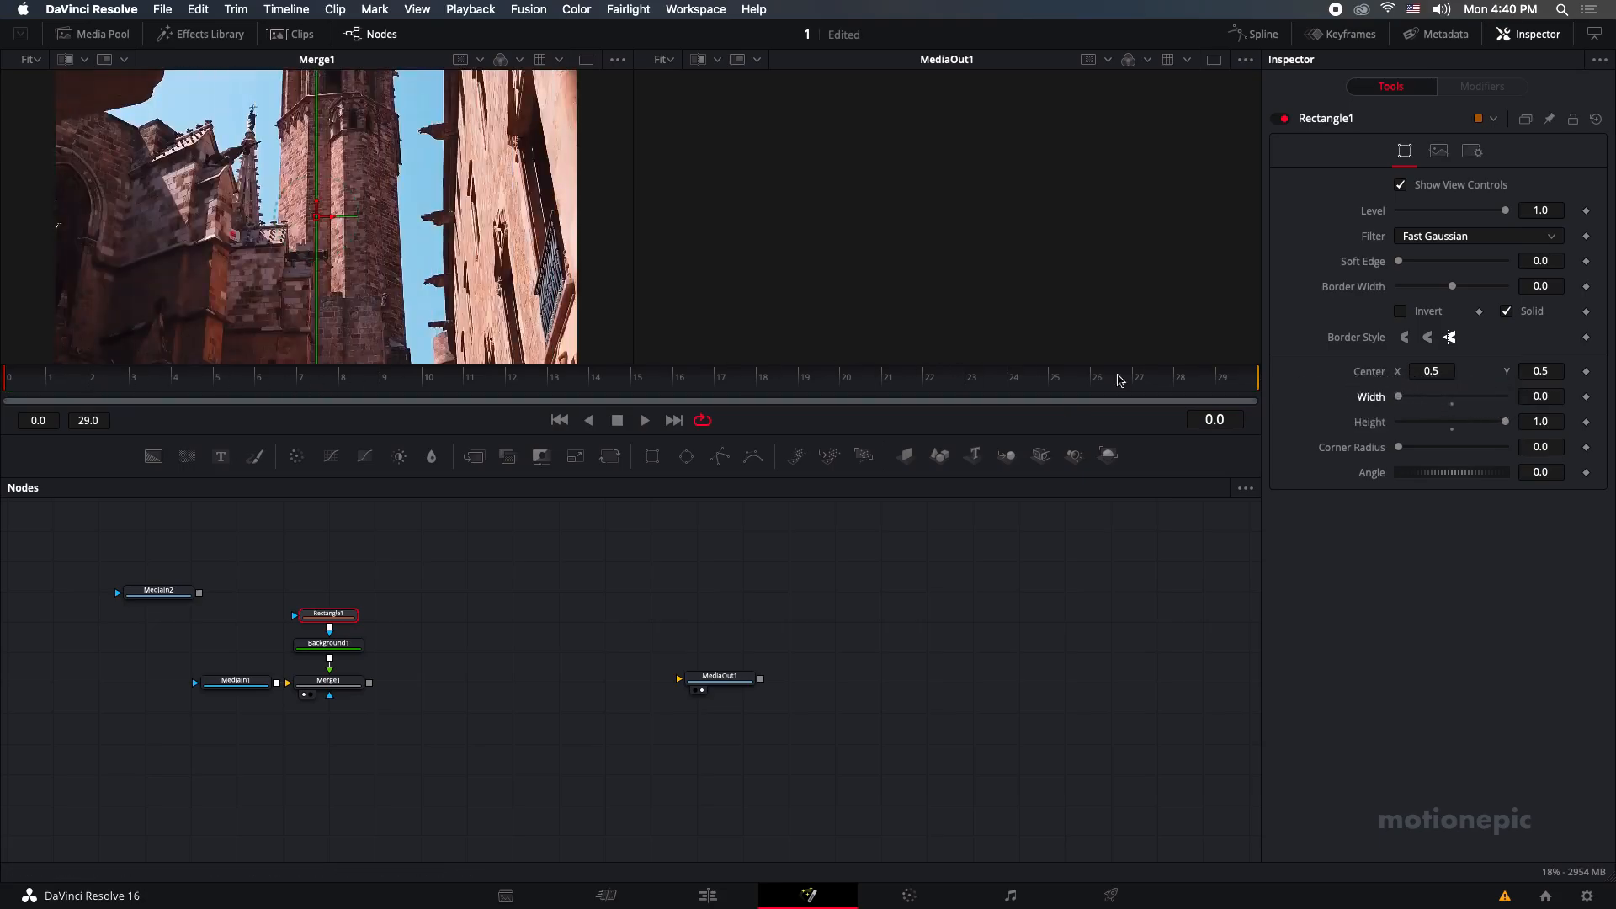
left_click(1586, 397)
left_click(427, 381)
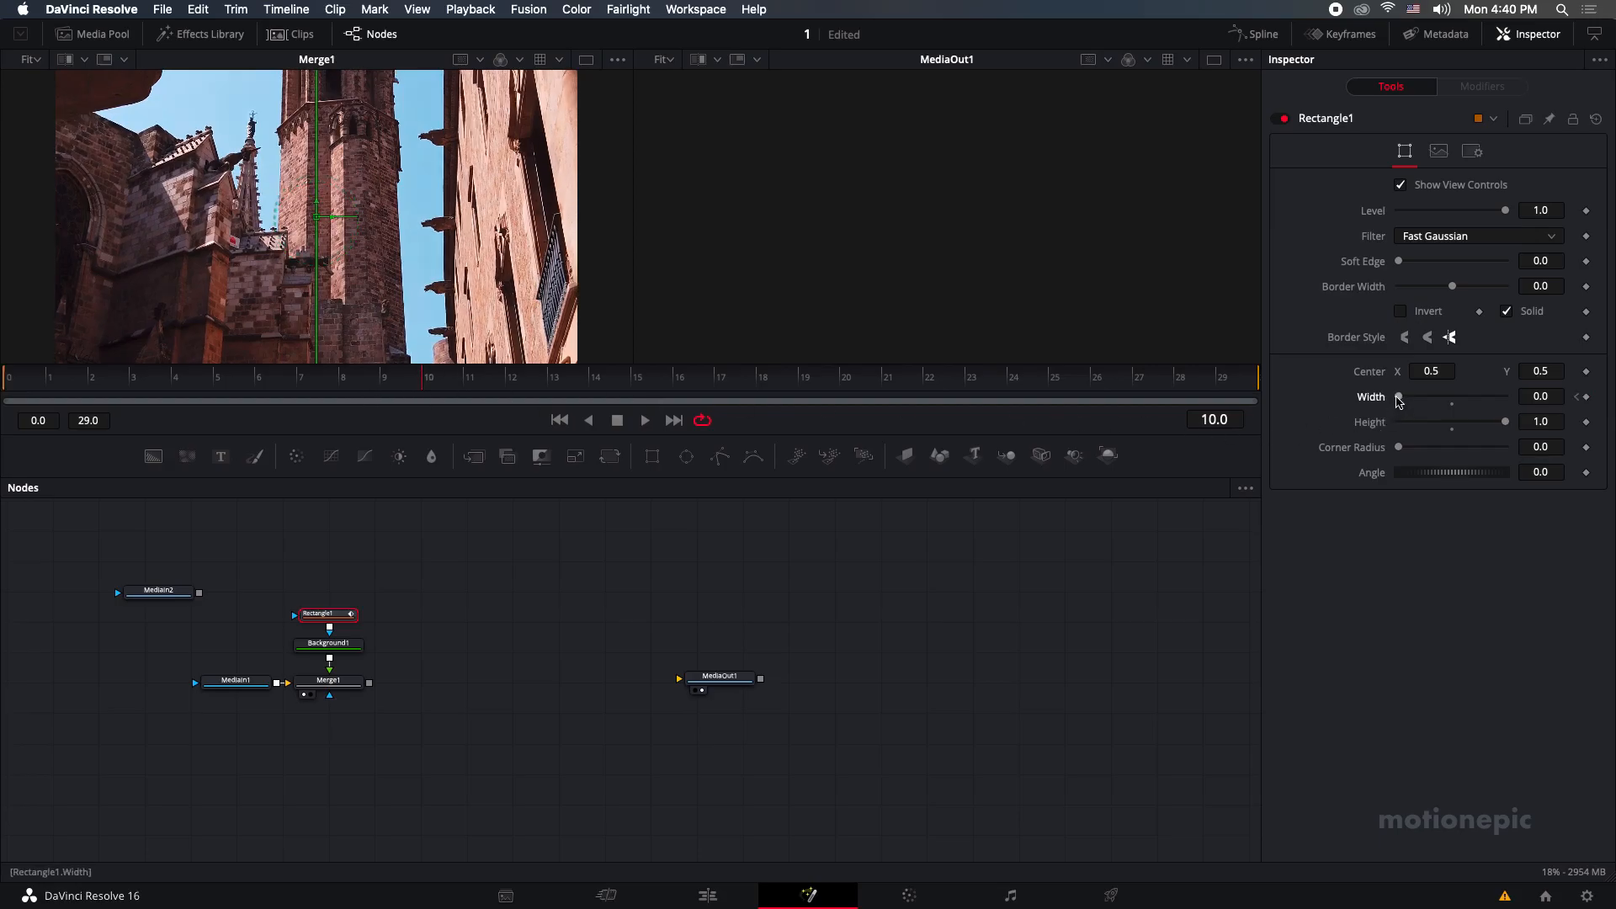
left_click_drag(1398, 397, 1531, 398)
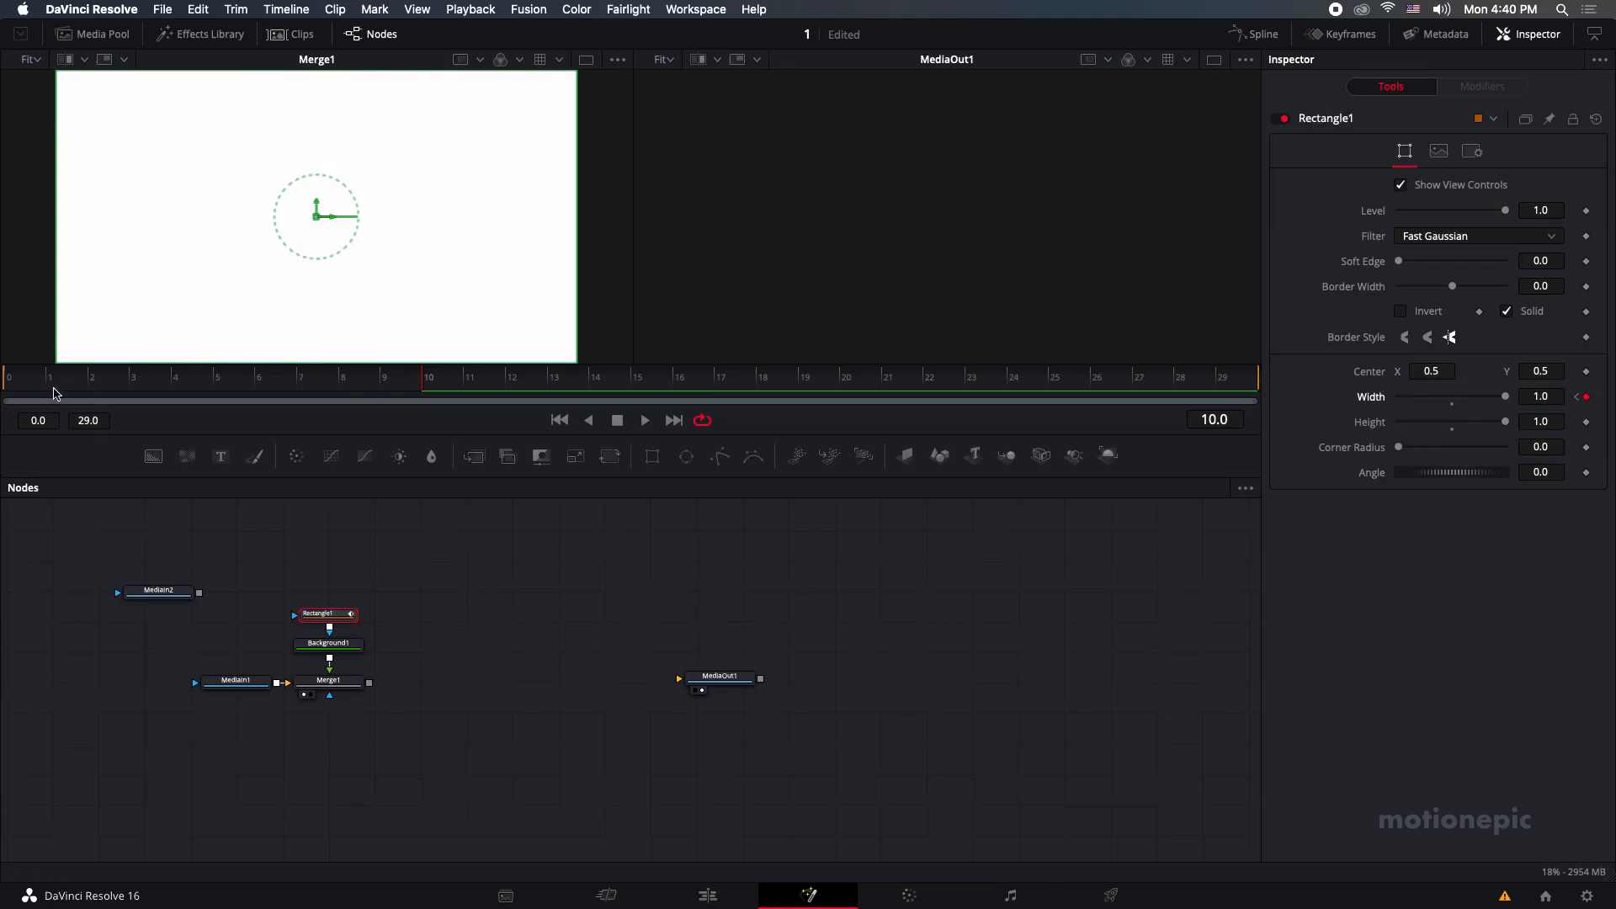
left_click_drag(52, 378, 10, 377)
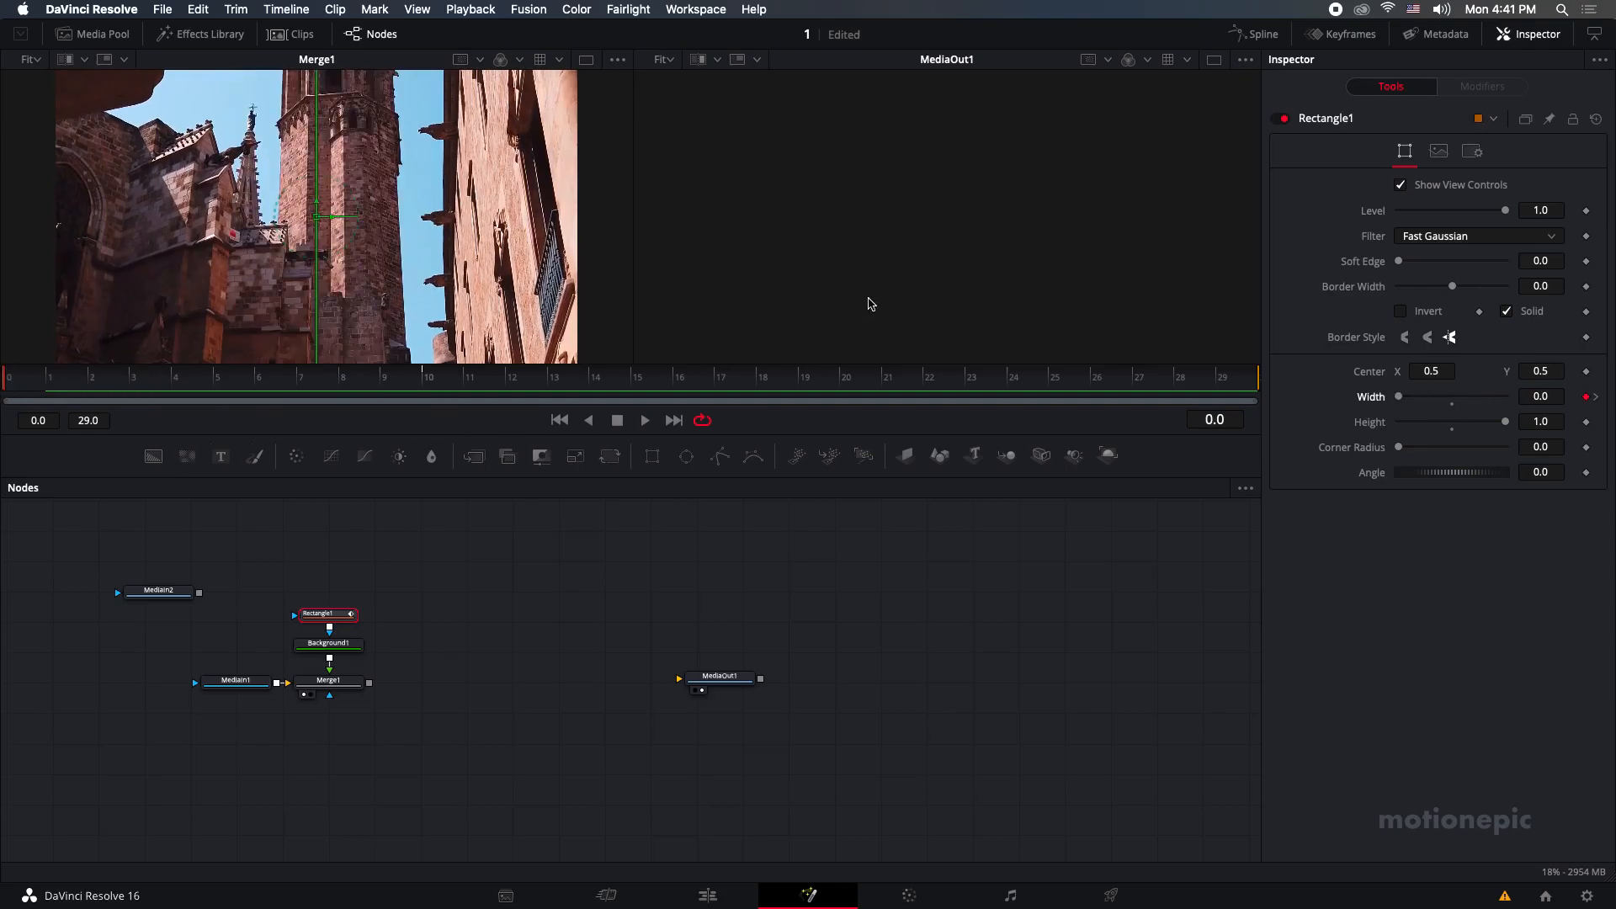
Smooth the rectangle's width animation curve in the spline editor and set its Ease In to 100.
left_click(1255, 34)
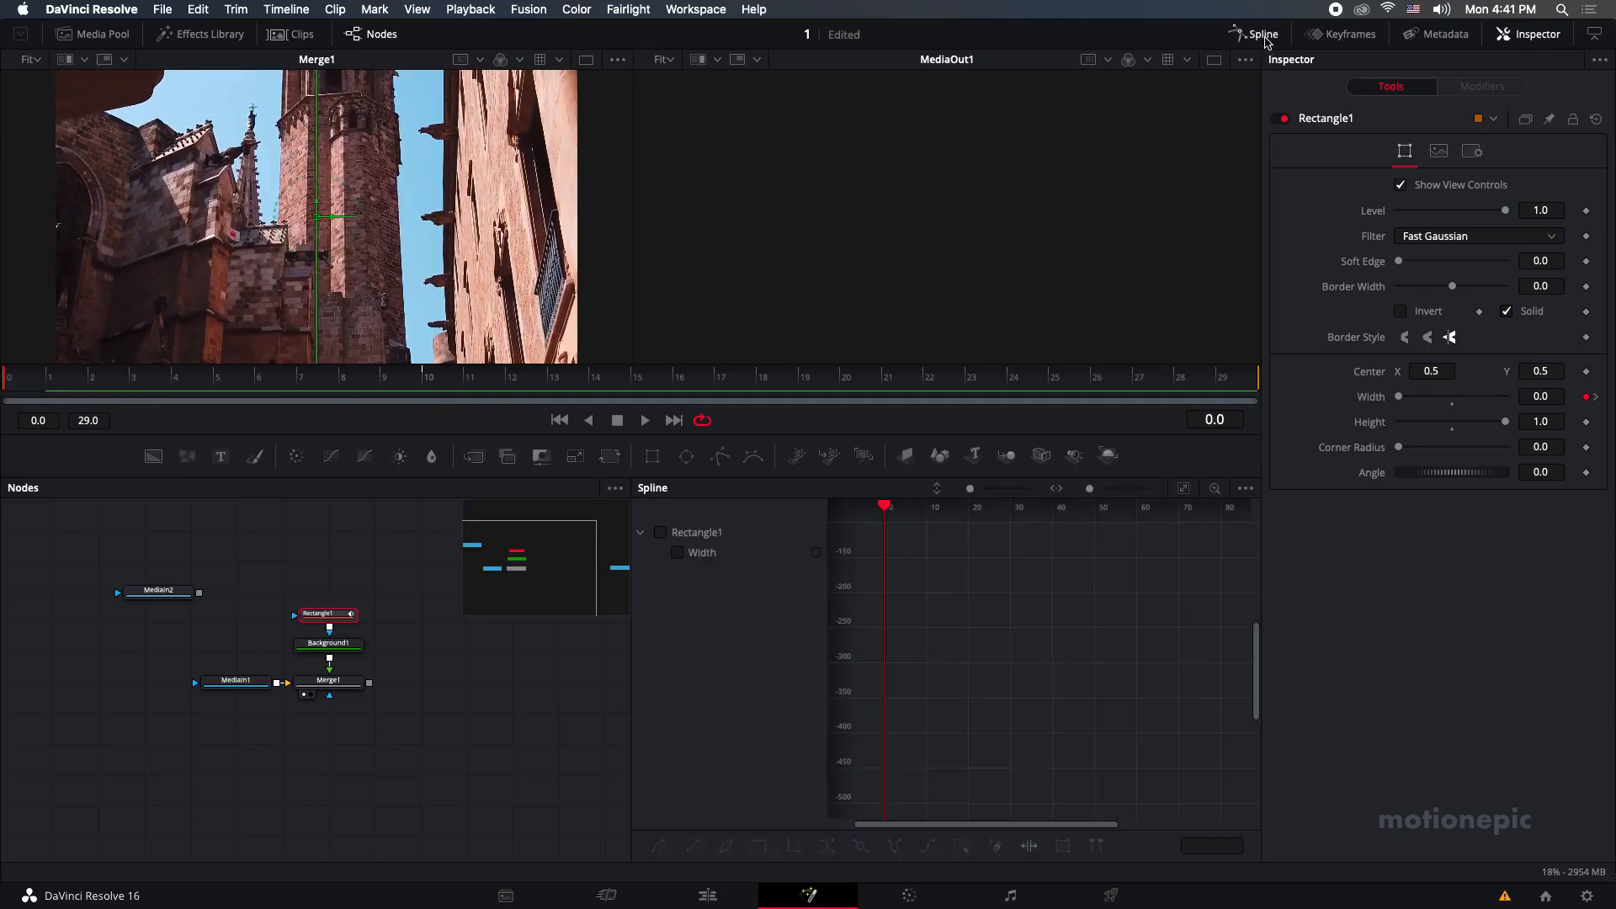
left_click(678, 555)
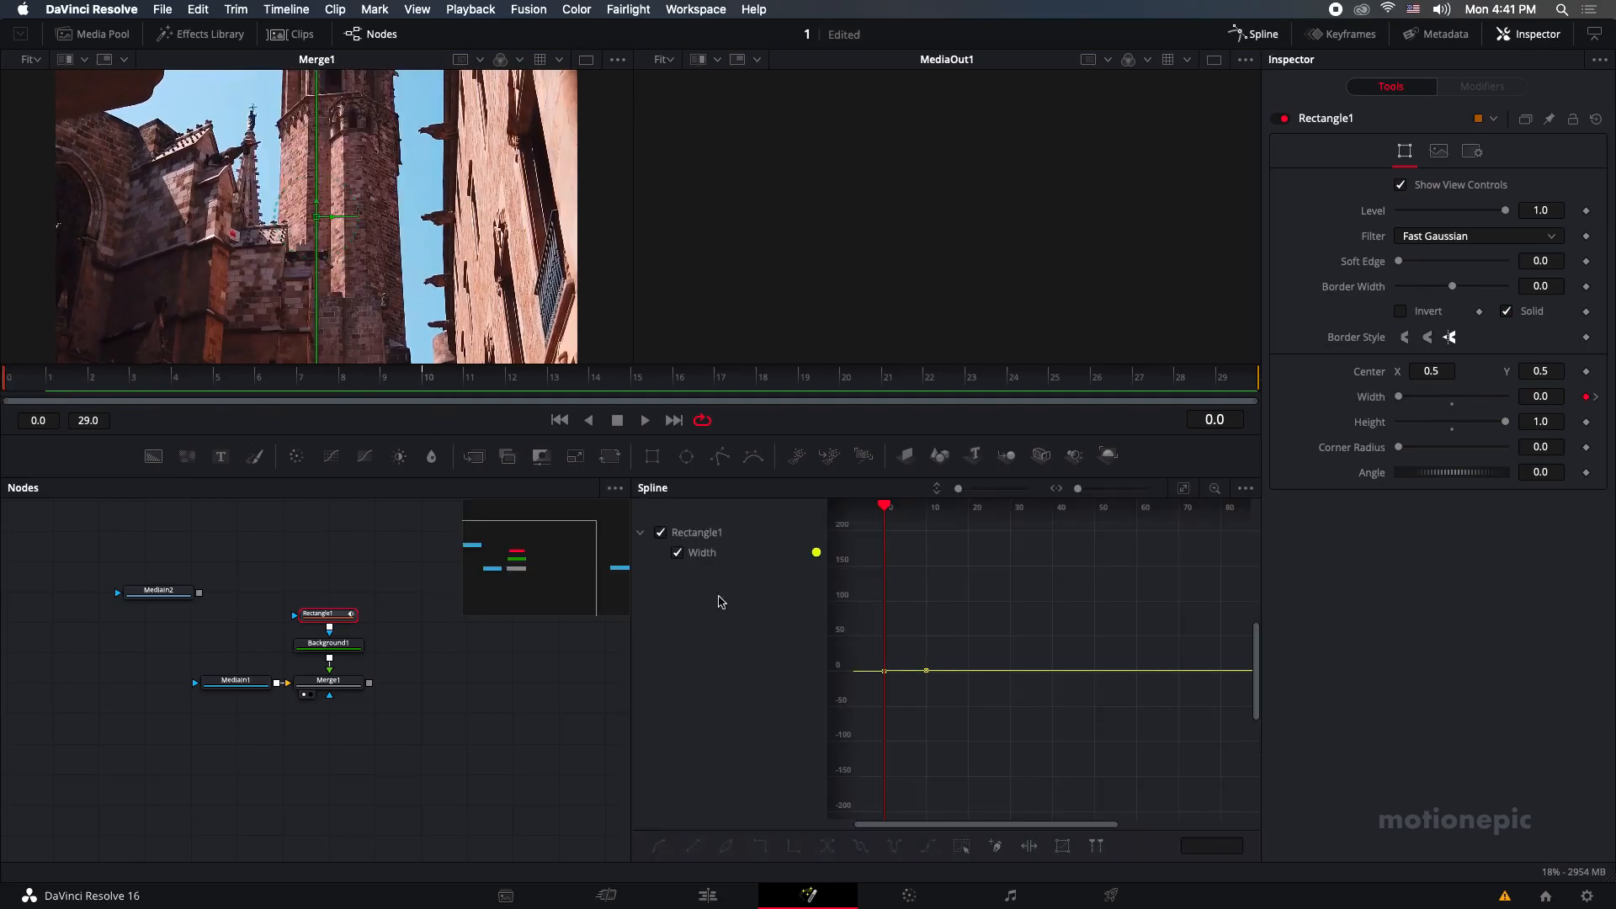
left_click(1183, 492)
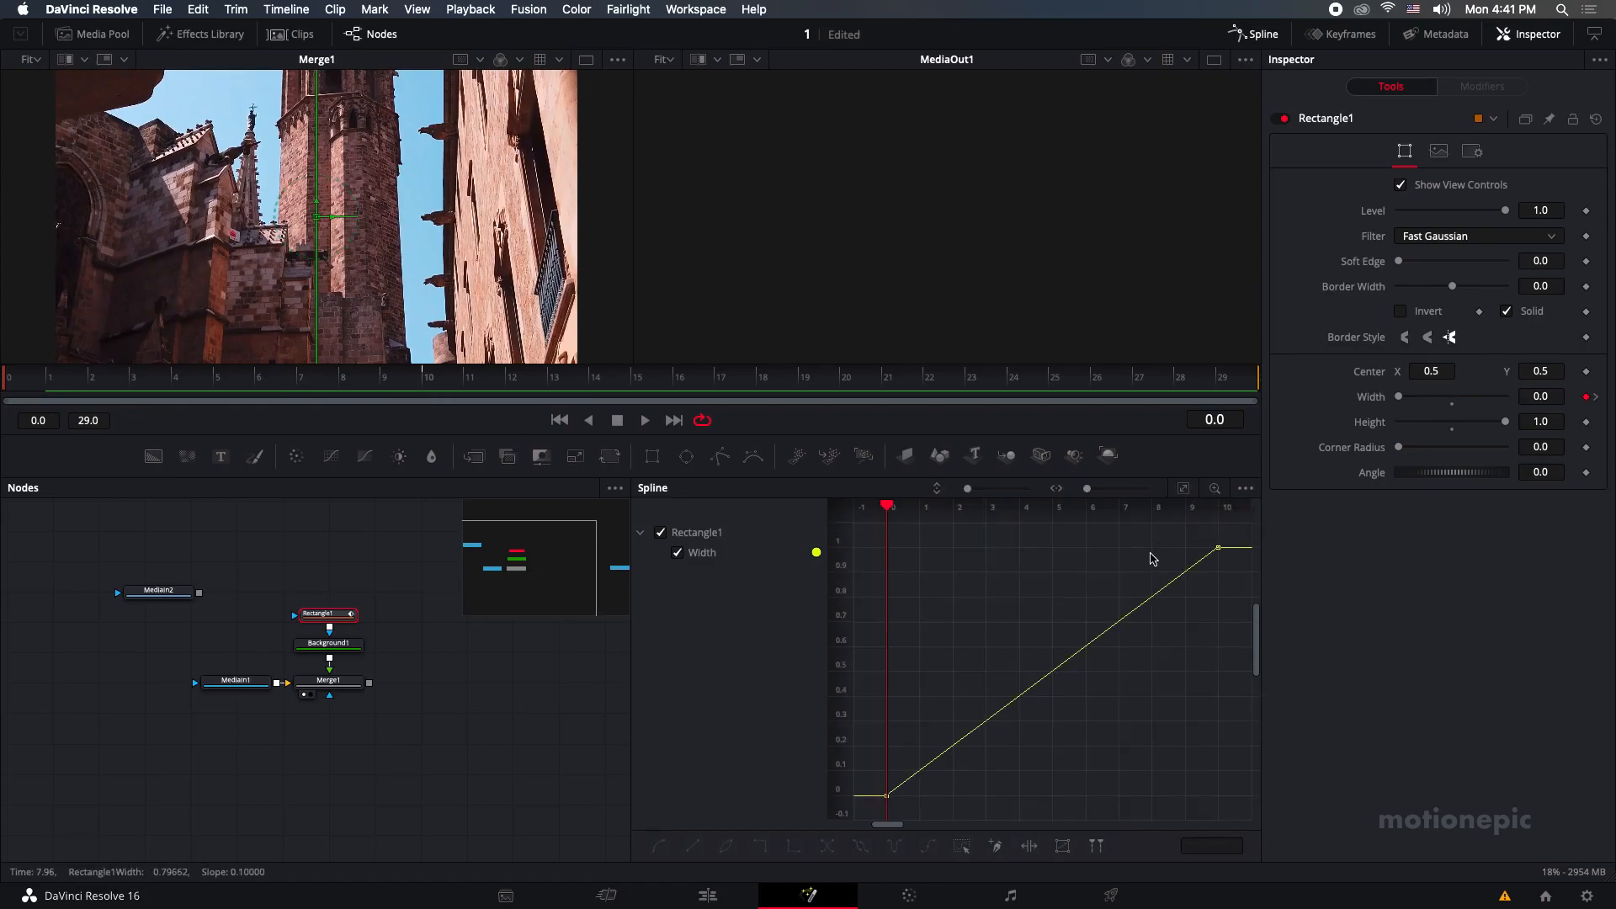
left_click(963, 848)
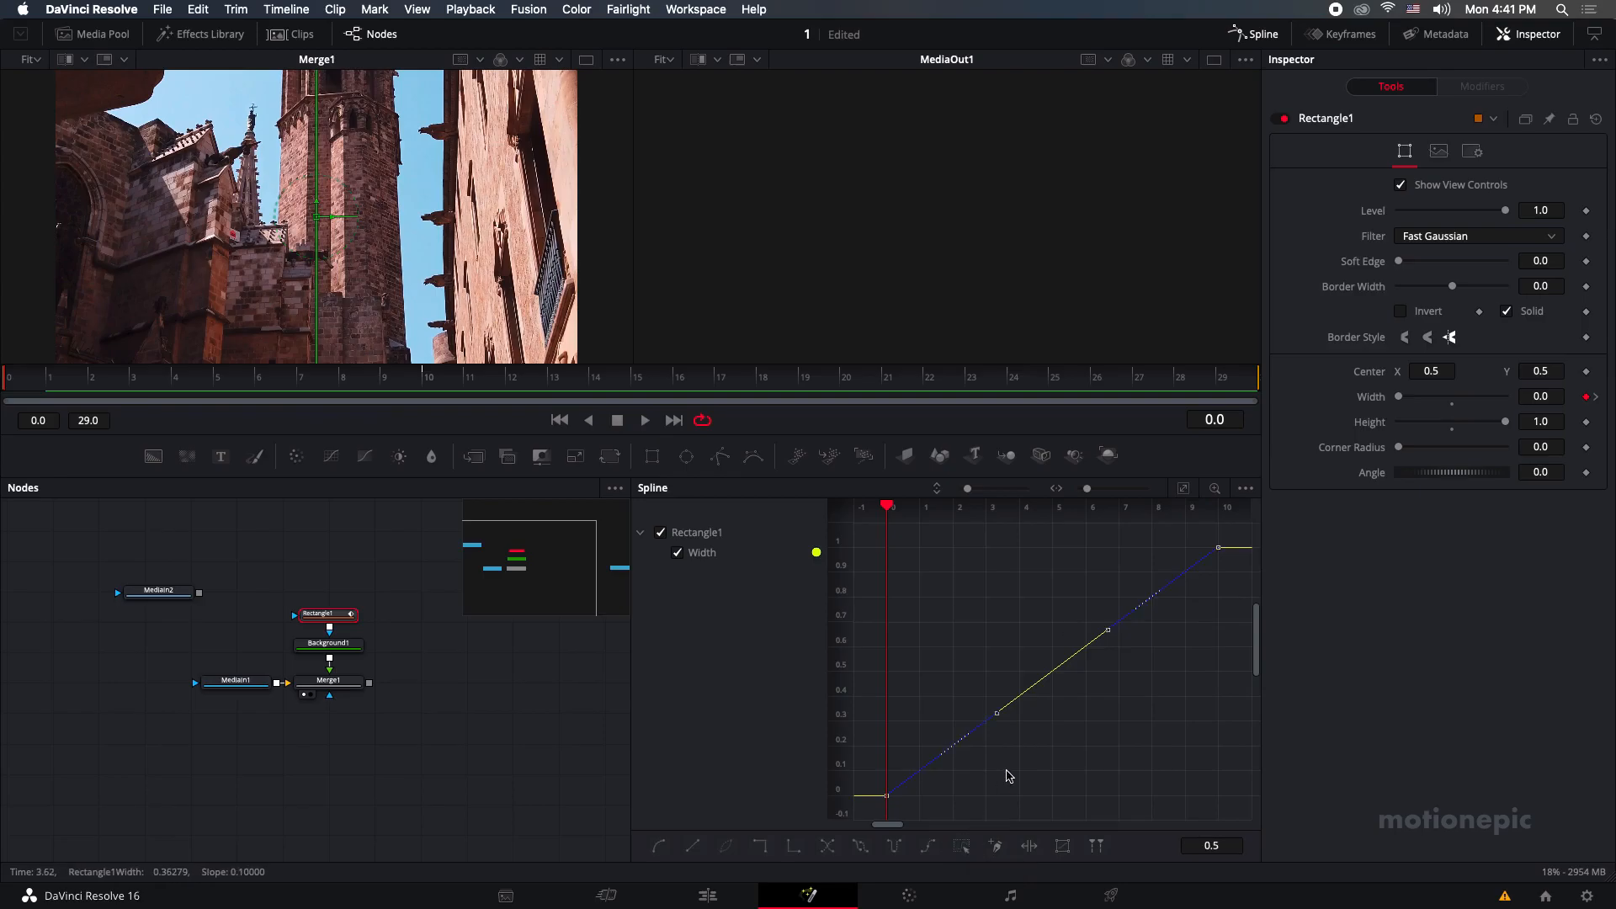
key("shift+s")
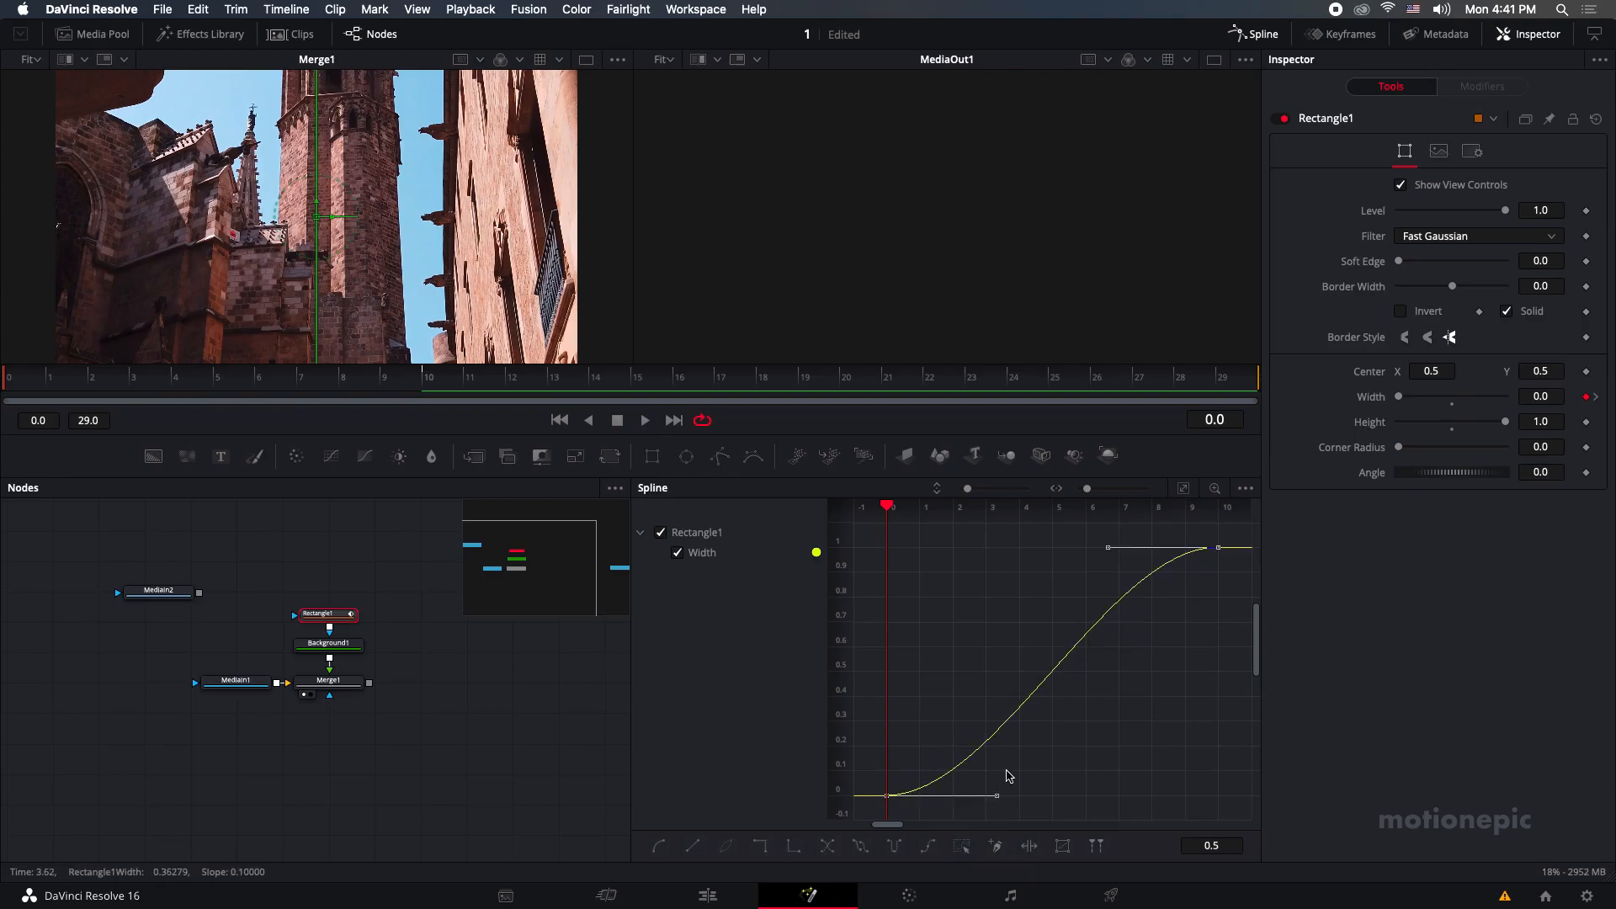
key("t")
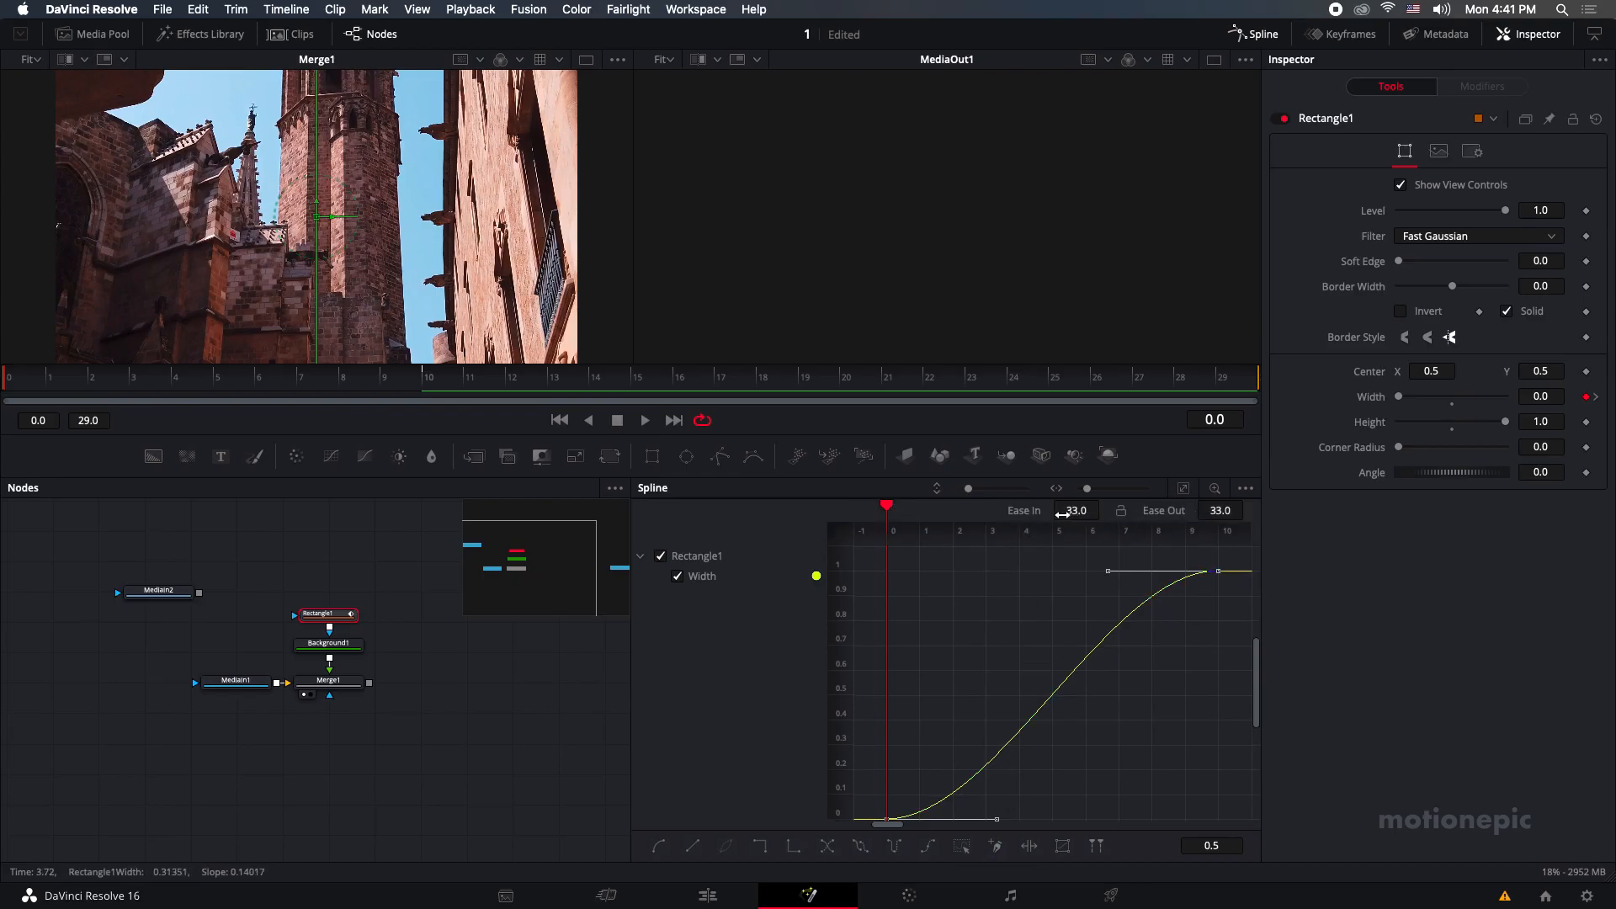
left_click_drag(1062, 513, 1049, 447)
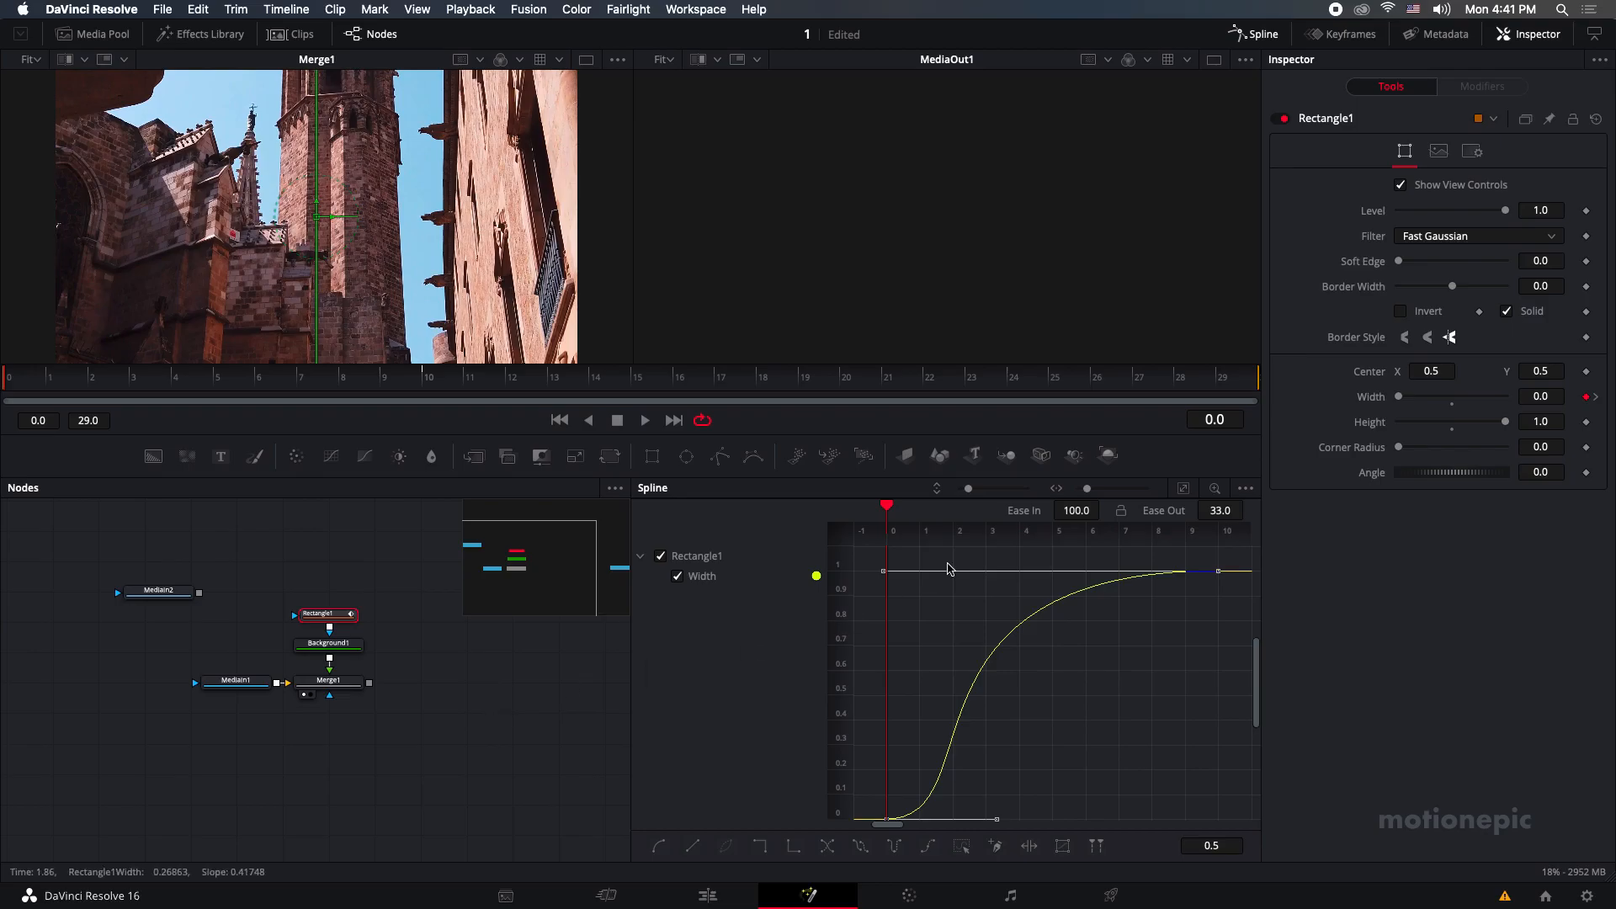
Insert a Keyframe Stretcher modifier on Rectangle1's width and show the modifier's settings.
right_click(1372, 403)
mouse_move(1398, 511)
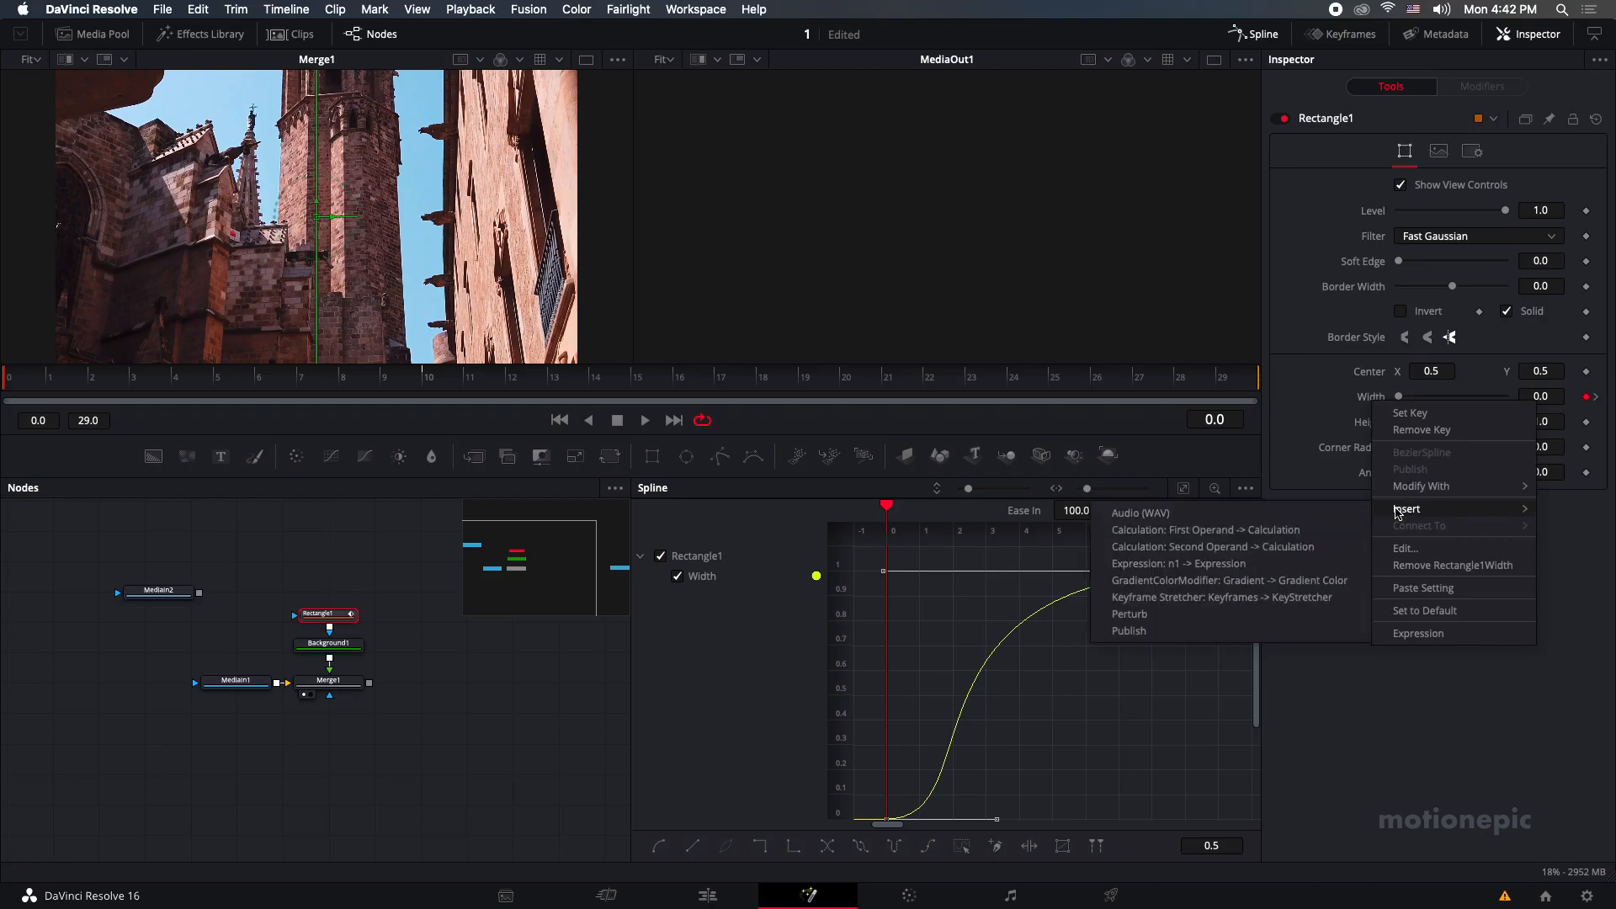
left_click(1195, 599)
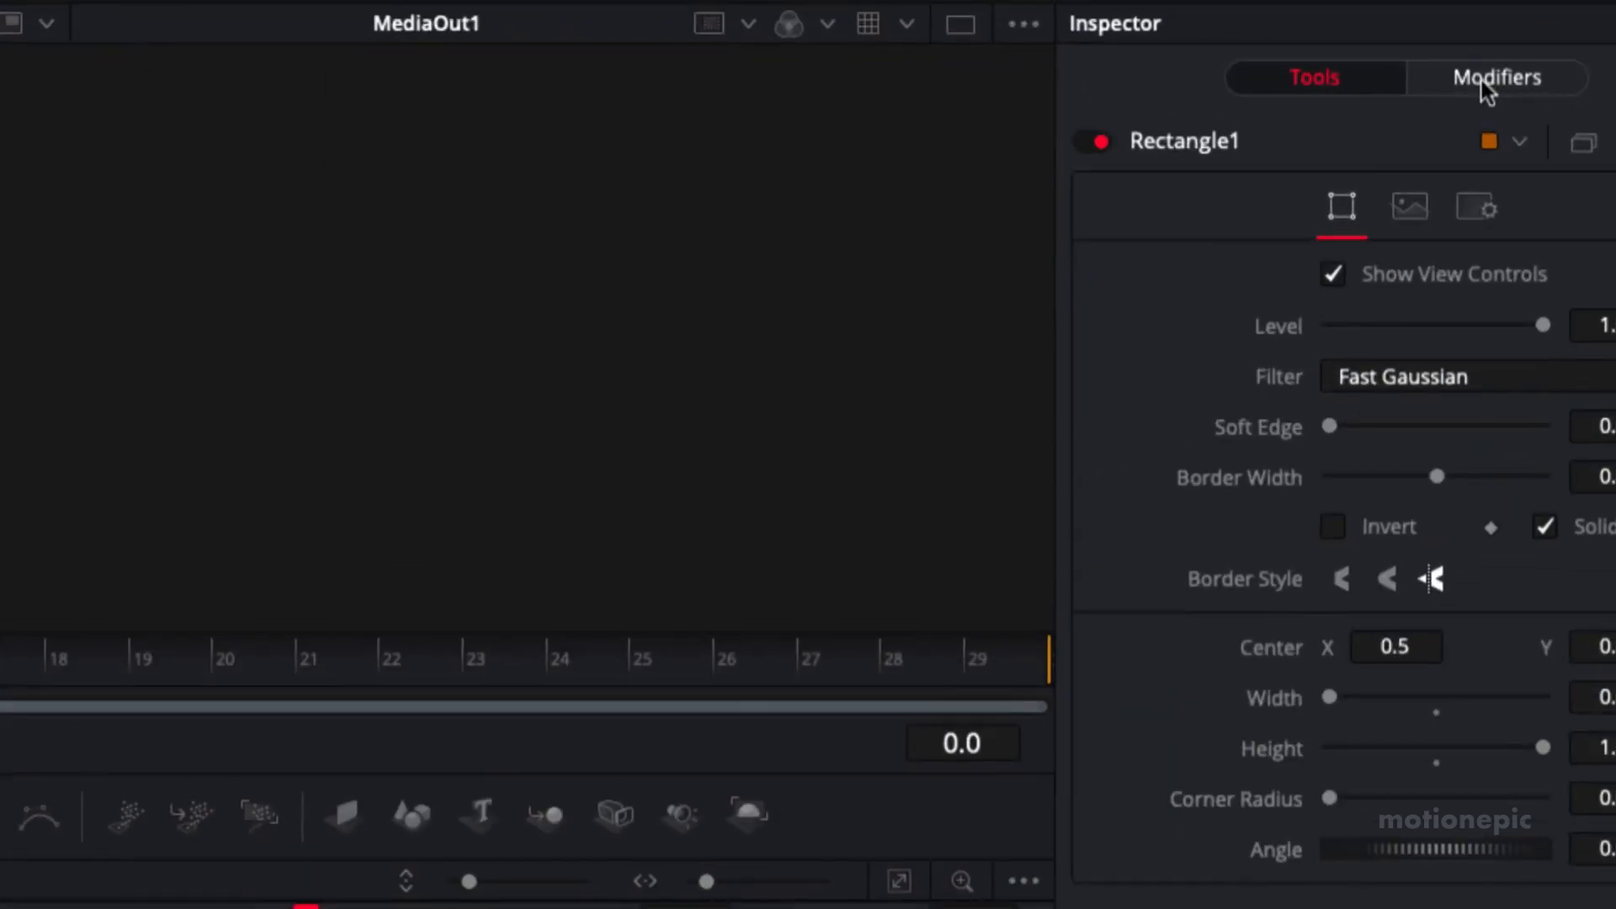
left_click(1485, 84)
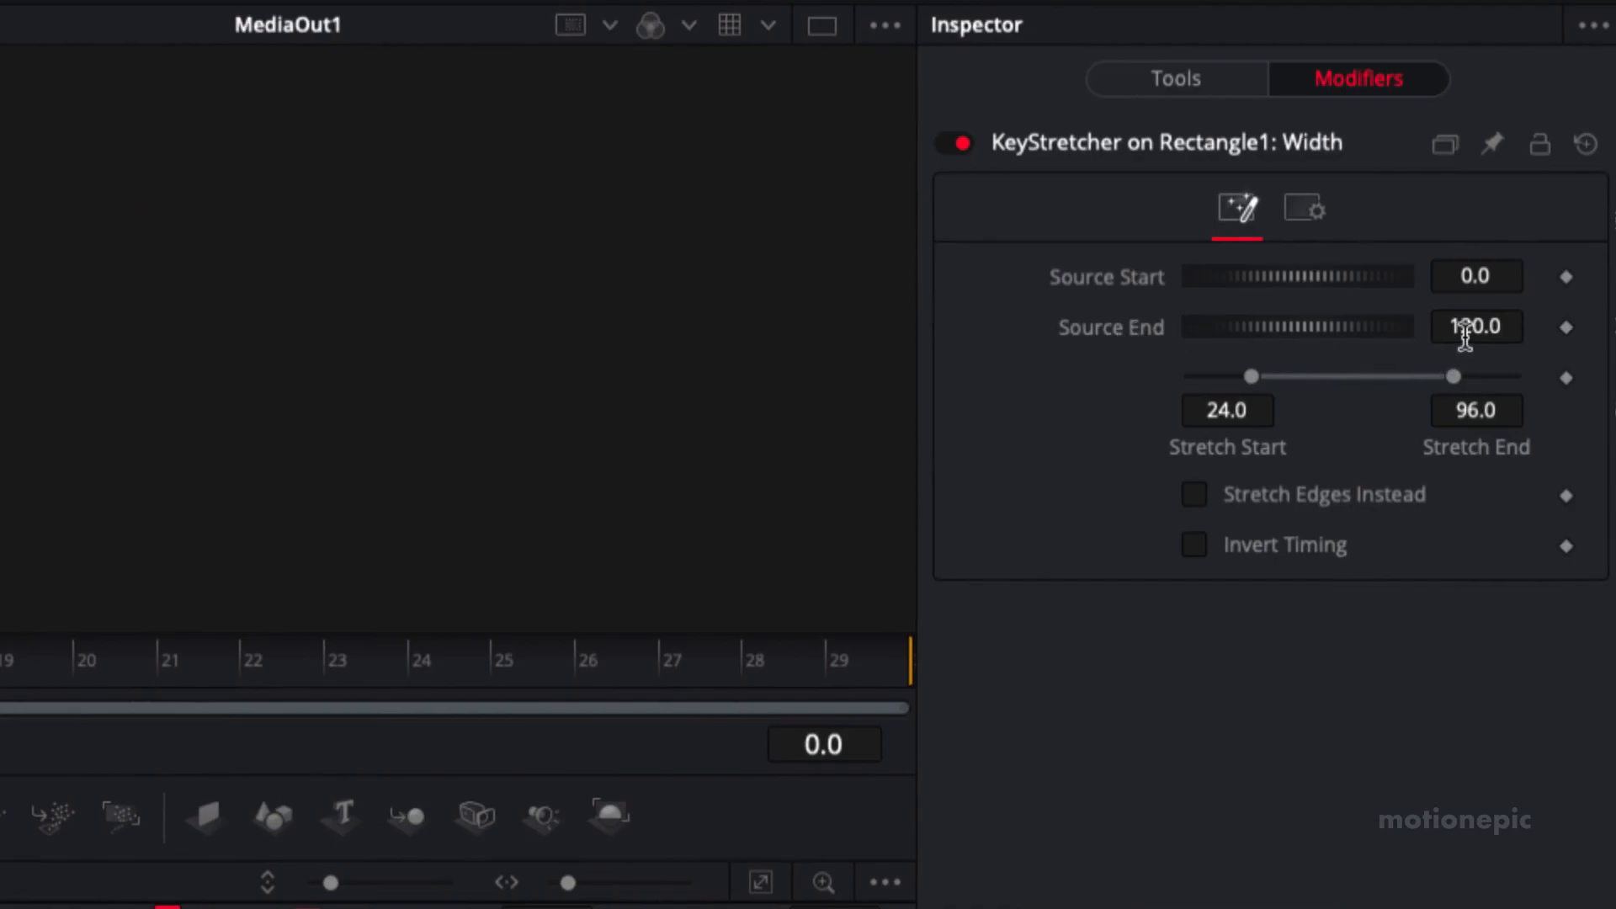
Set the Keyframe Stretcher's Source End to 29, Stretch Start to 0 and Stretch End to 29.
mouse_move(850, 670)
left_mouse_down()
mouse_move(679, 664)
mouse_move(836, 659)
left_mouse_up()
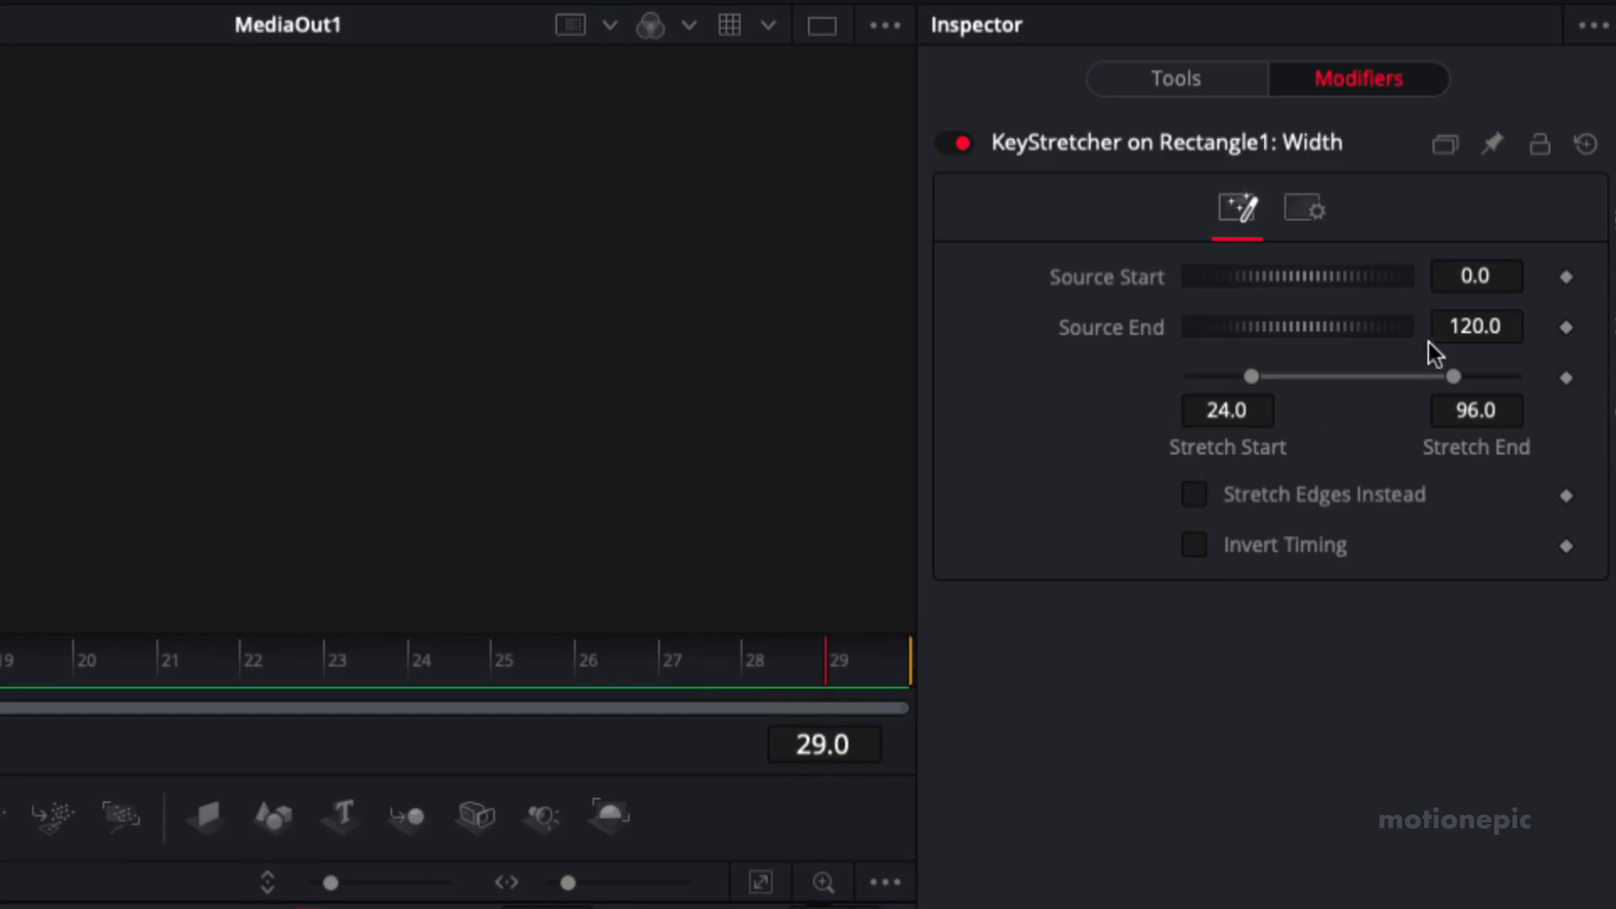
left_click(1458, 328)
type("29")
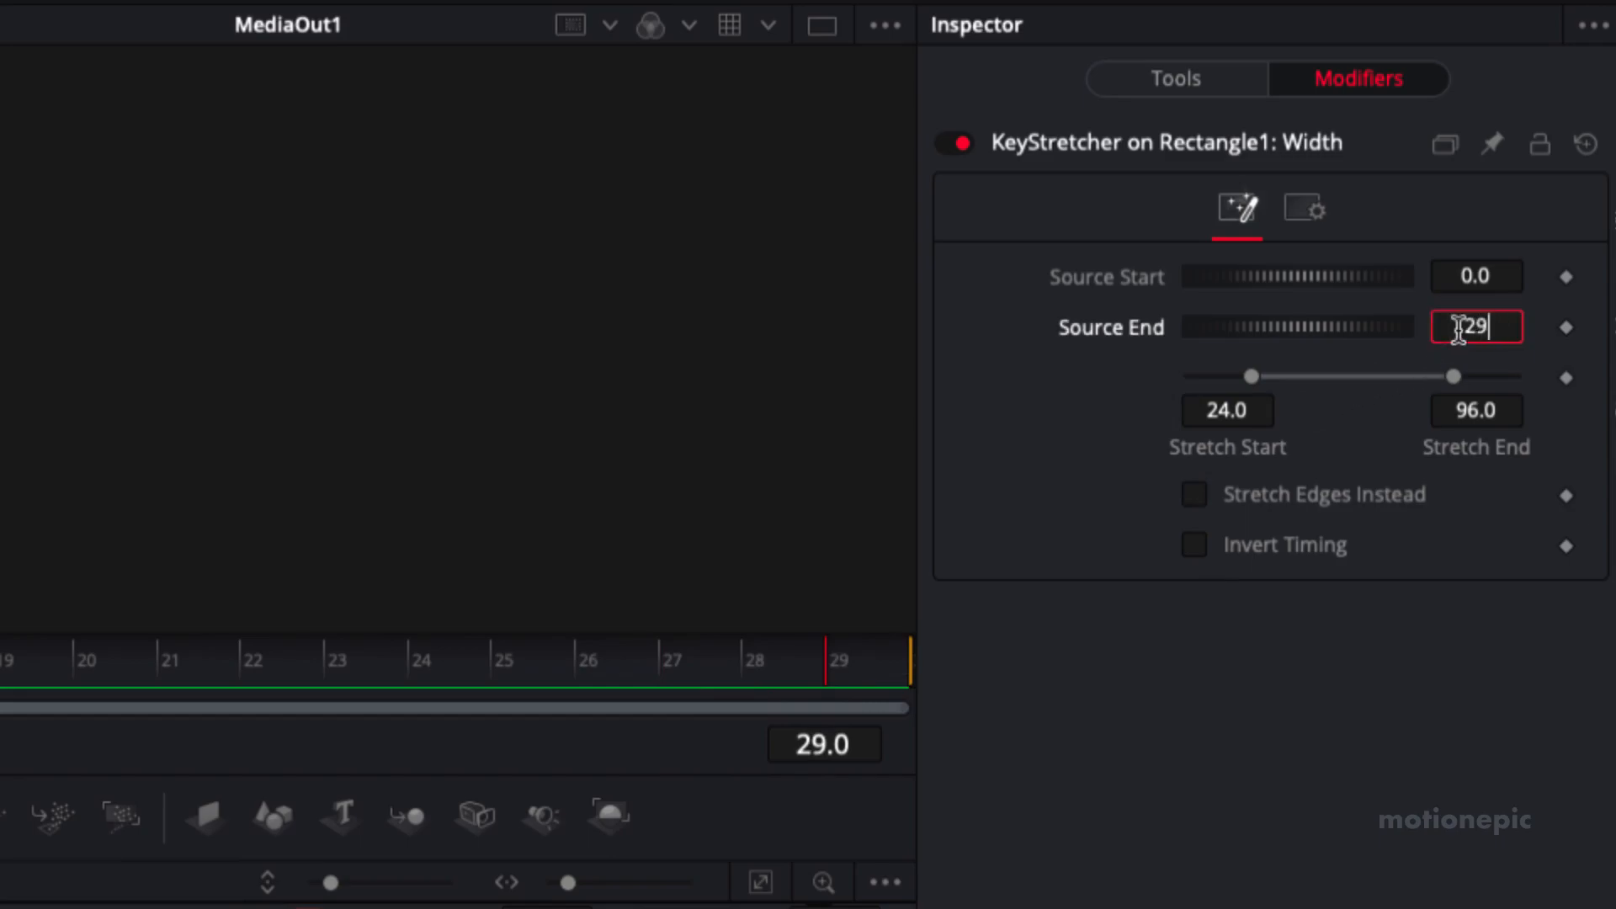
key("Tab")
type("0")
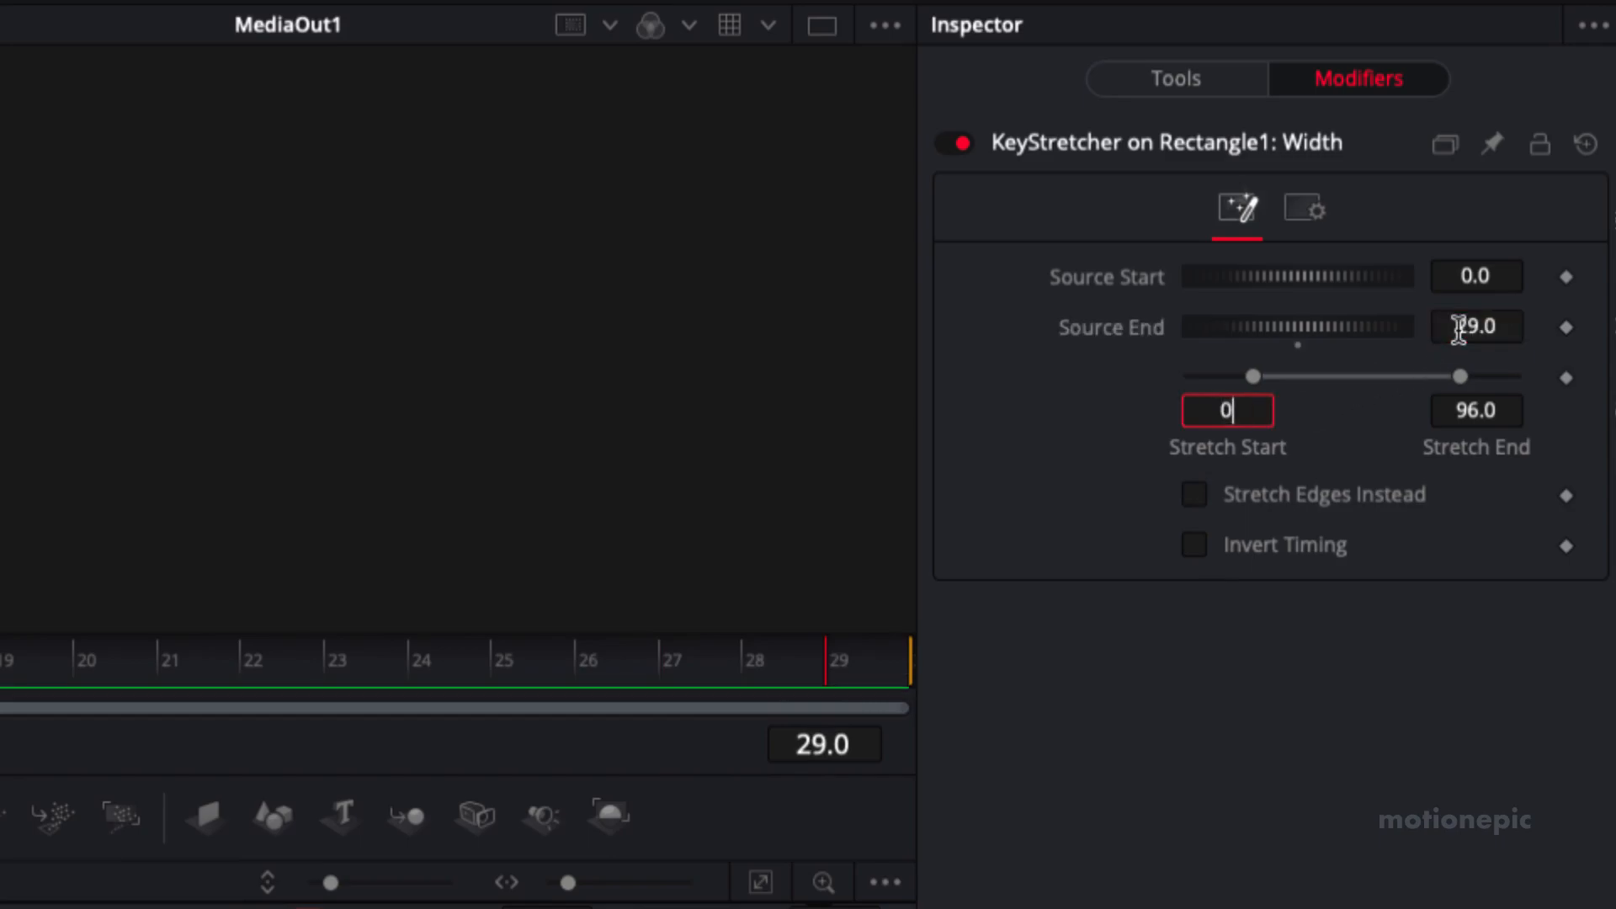
key("Tab")
type("29")
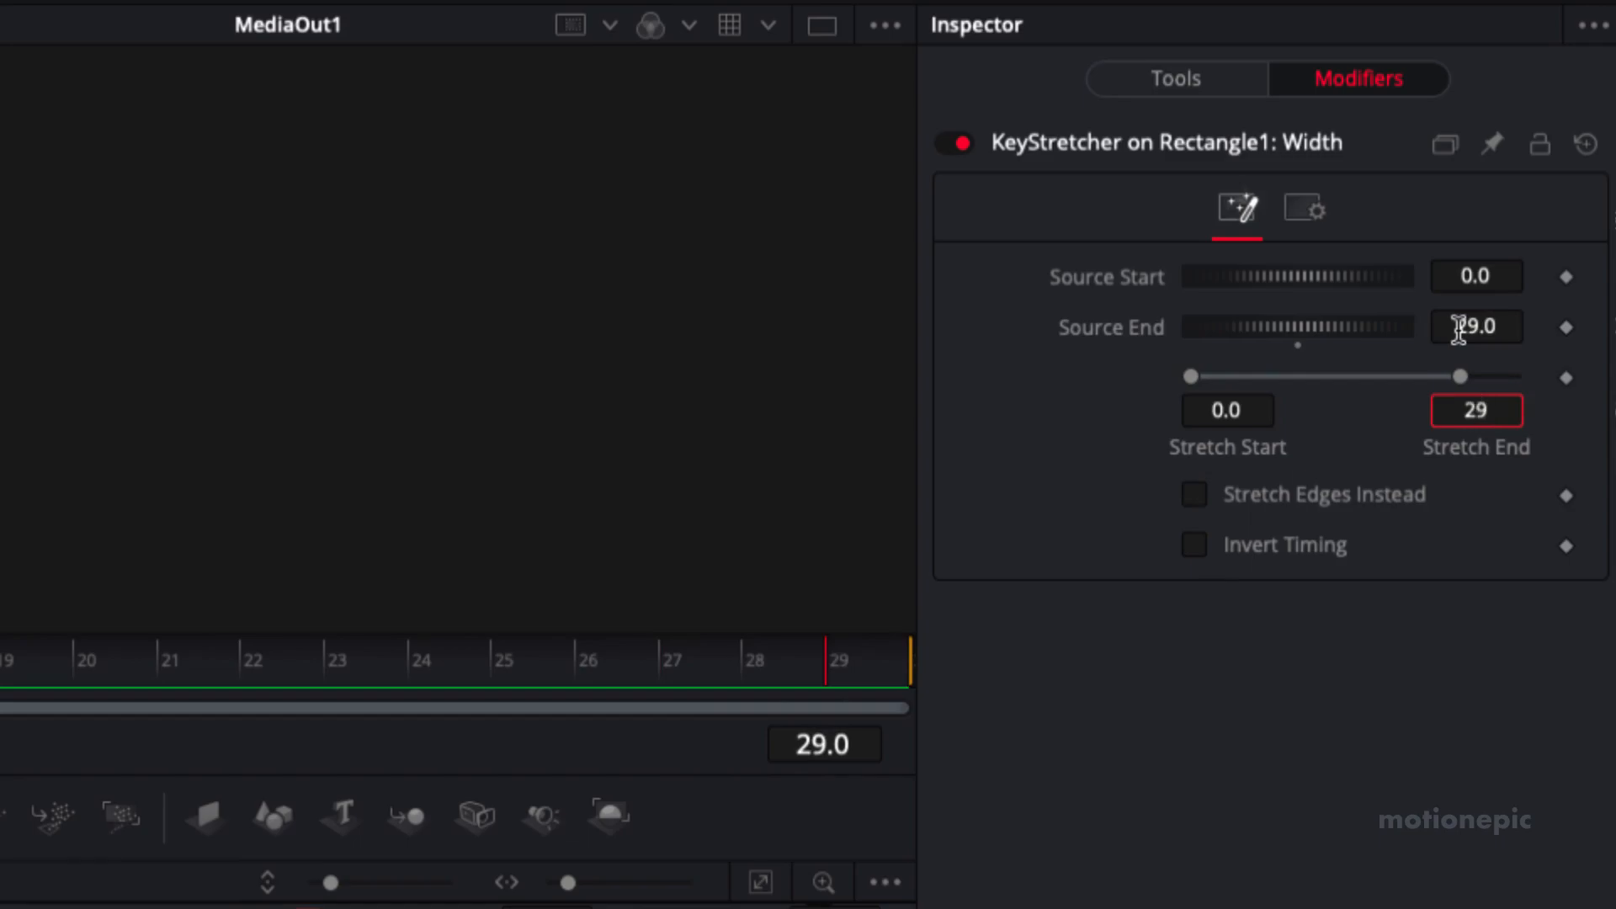
key("Tab")
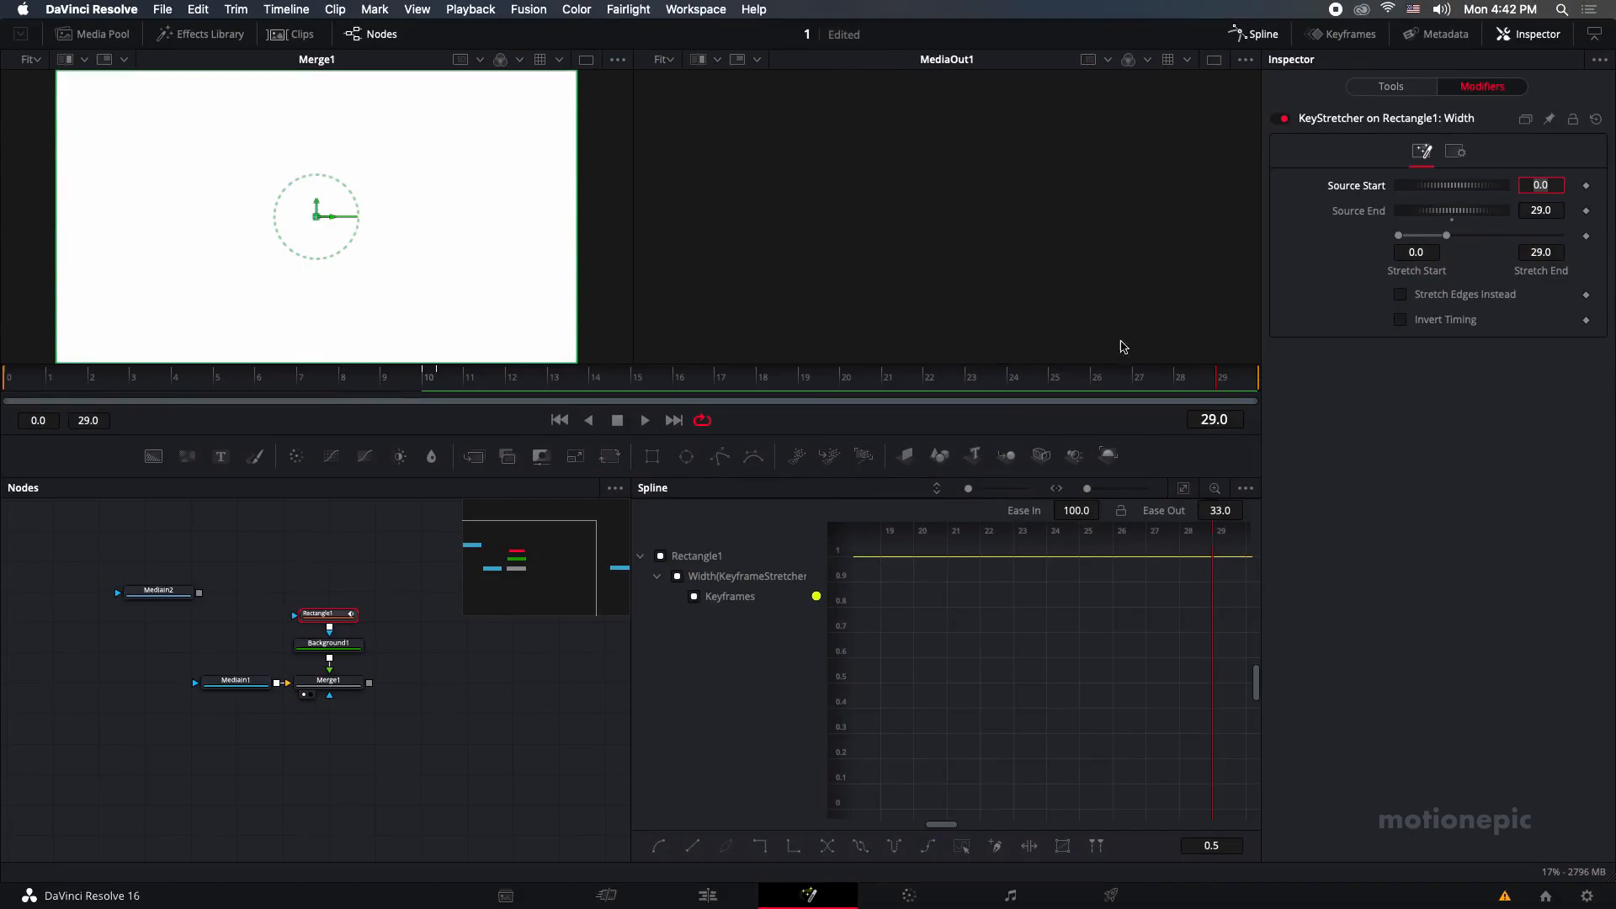
Duplicate the Background1 and Rectangle1 nodes together and make the copied background red with a saturation of 0.813.
left_click(1256, 33)
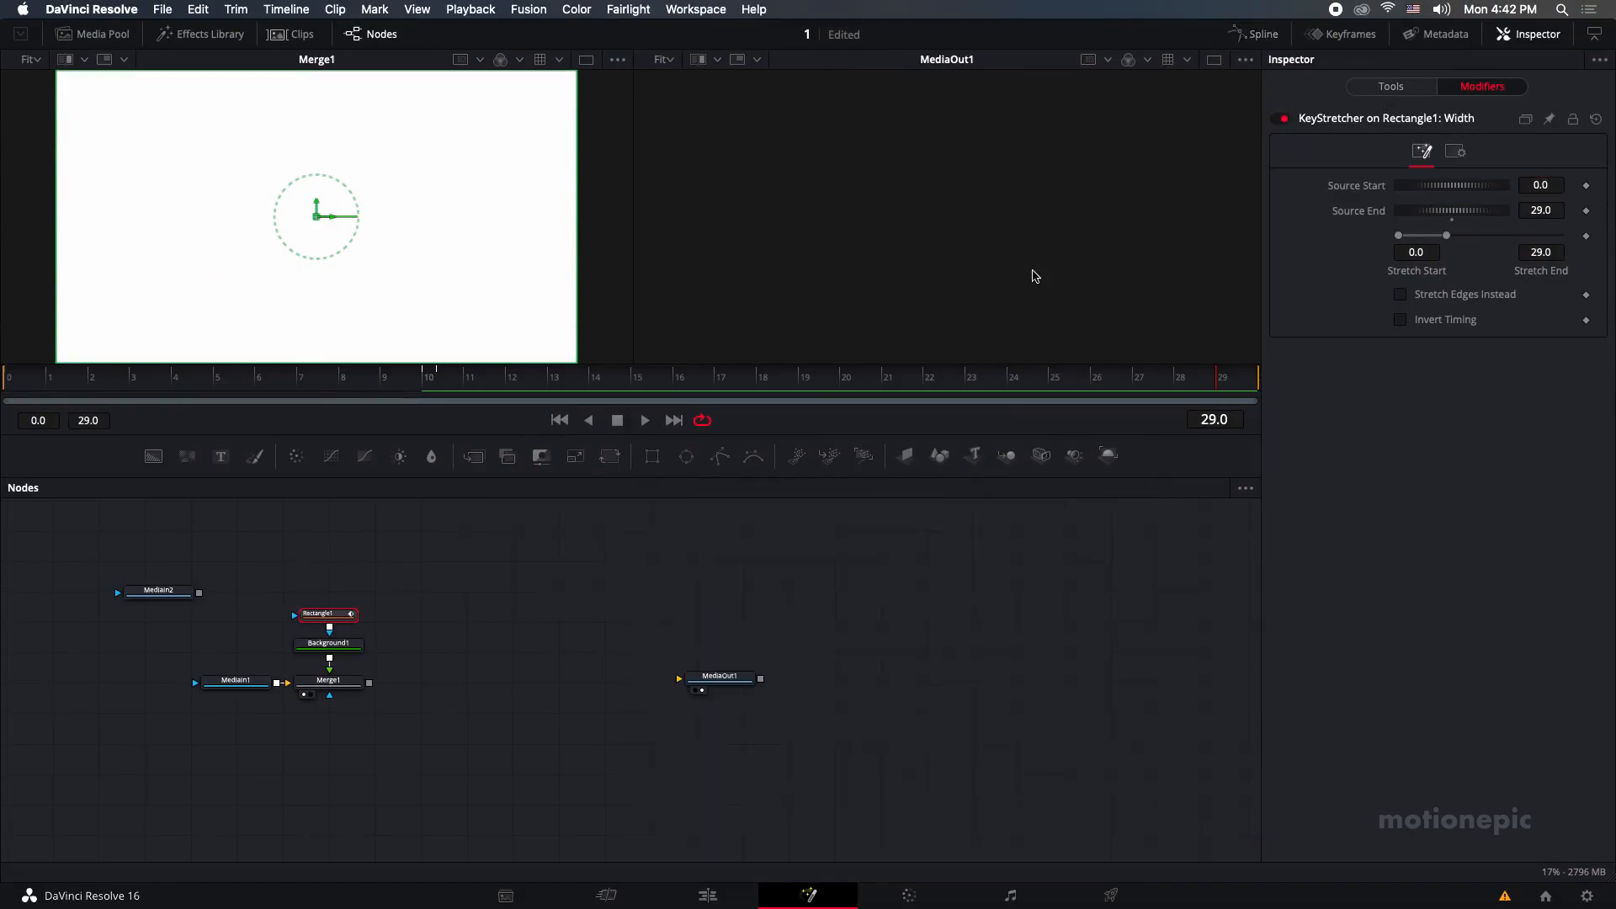
left_click_drag(395, 601, 320, 650)
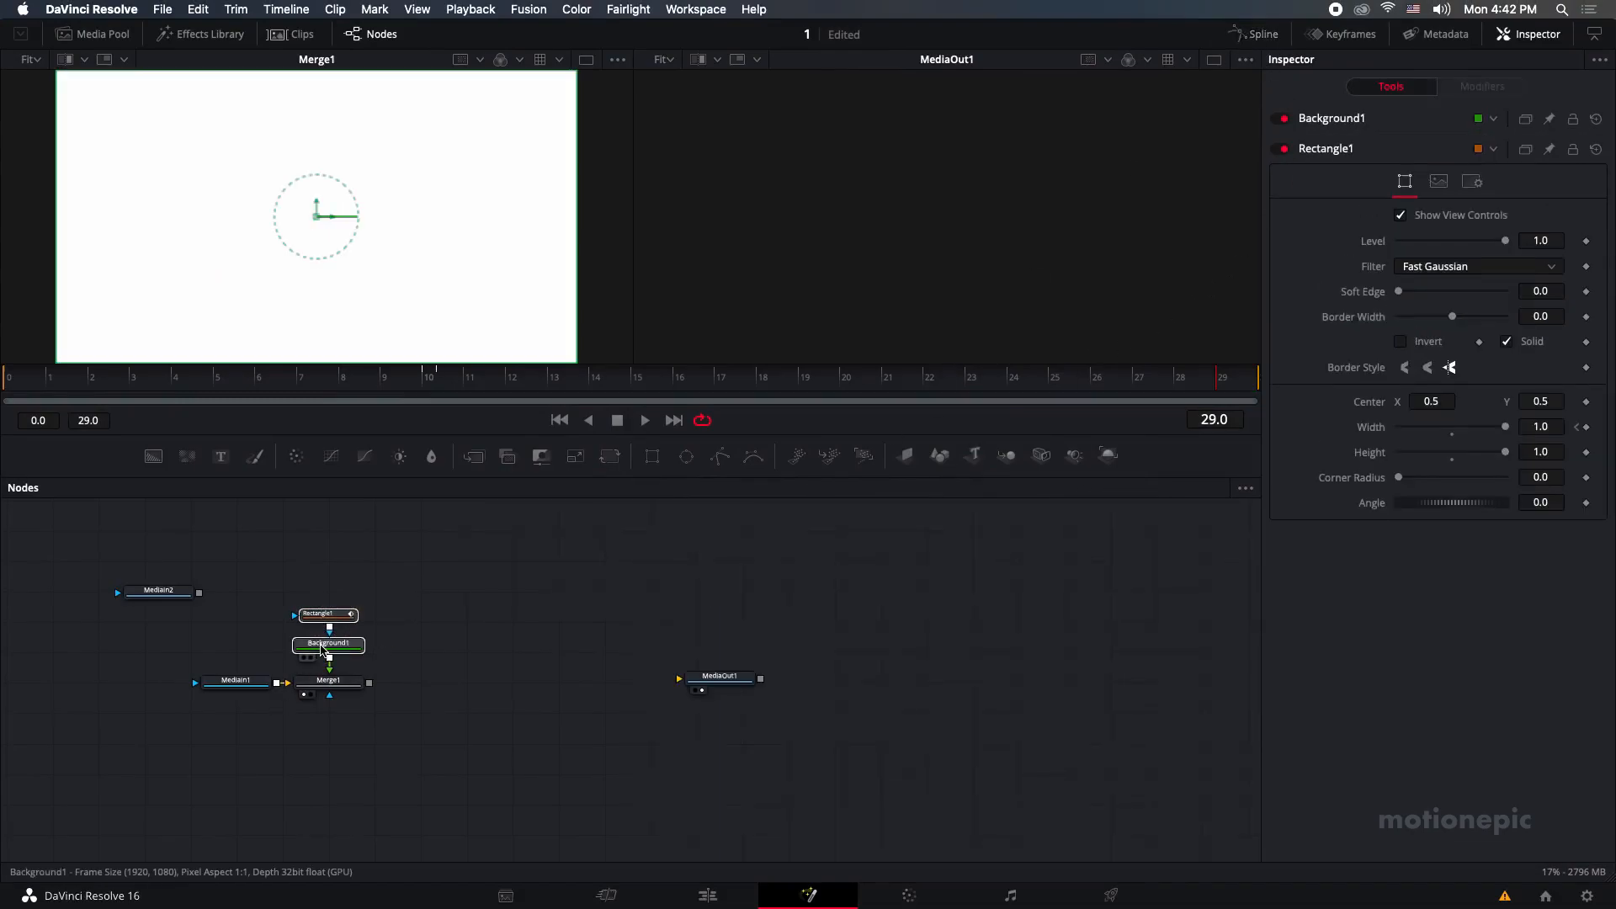
key("ctrl+v")
left_click_drag(418, 656, 426, 648)
left_click(434, 679)
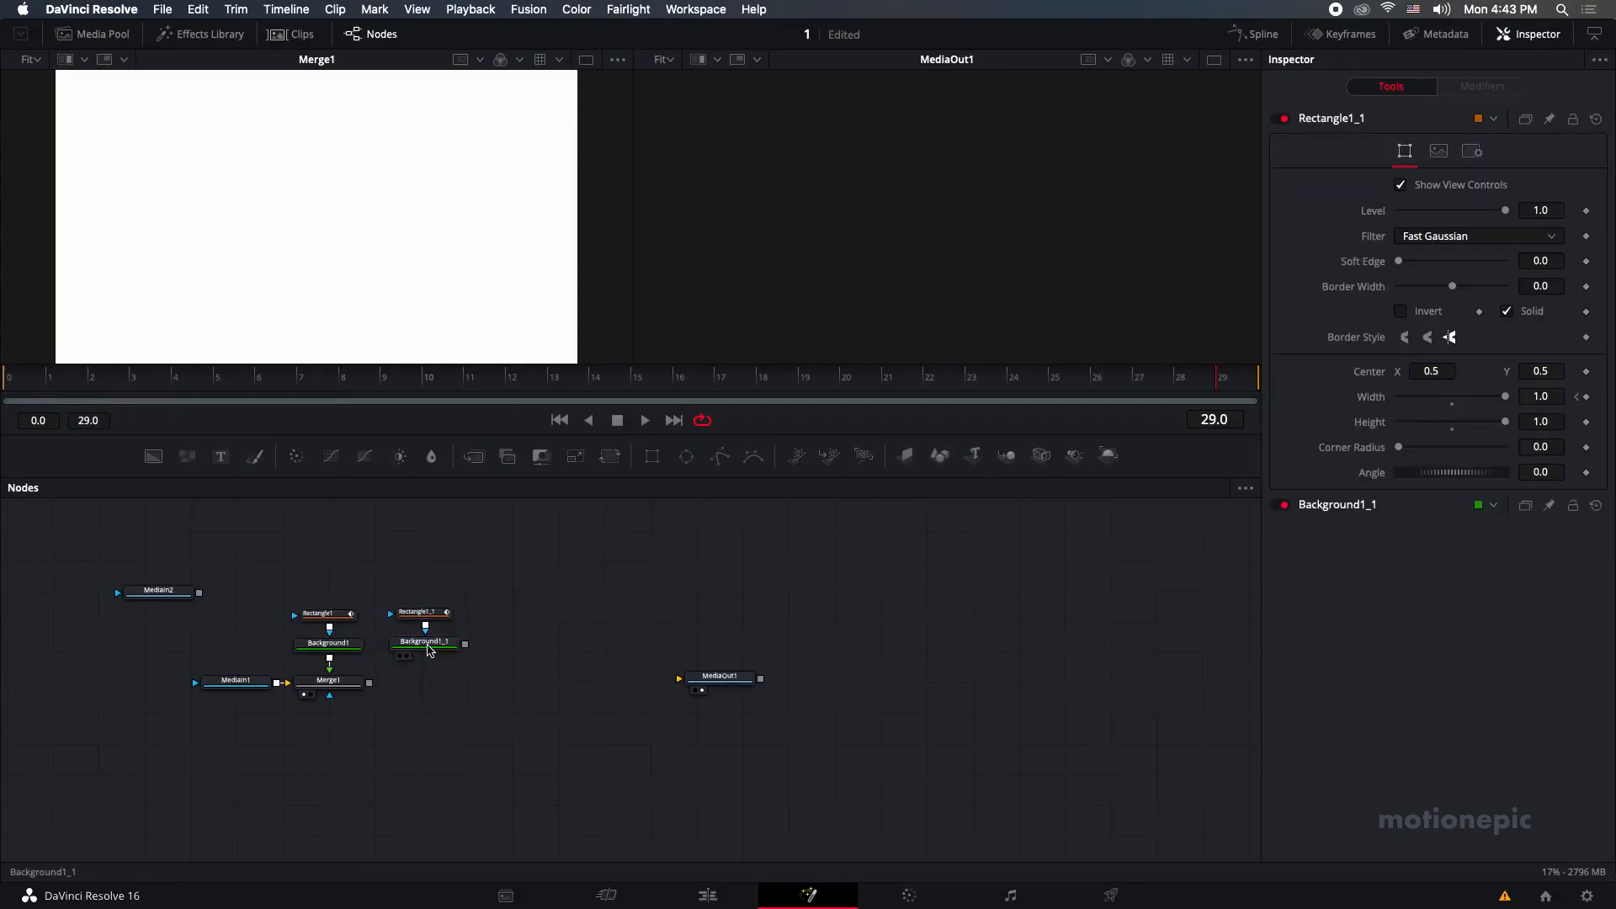
left_click(429, 650)
left_click_drag(1519, 307, 1507, 302)
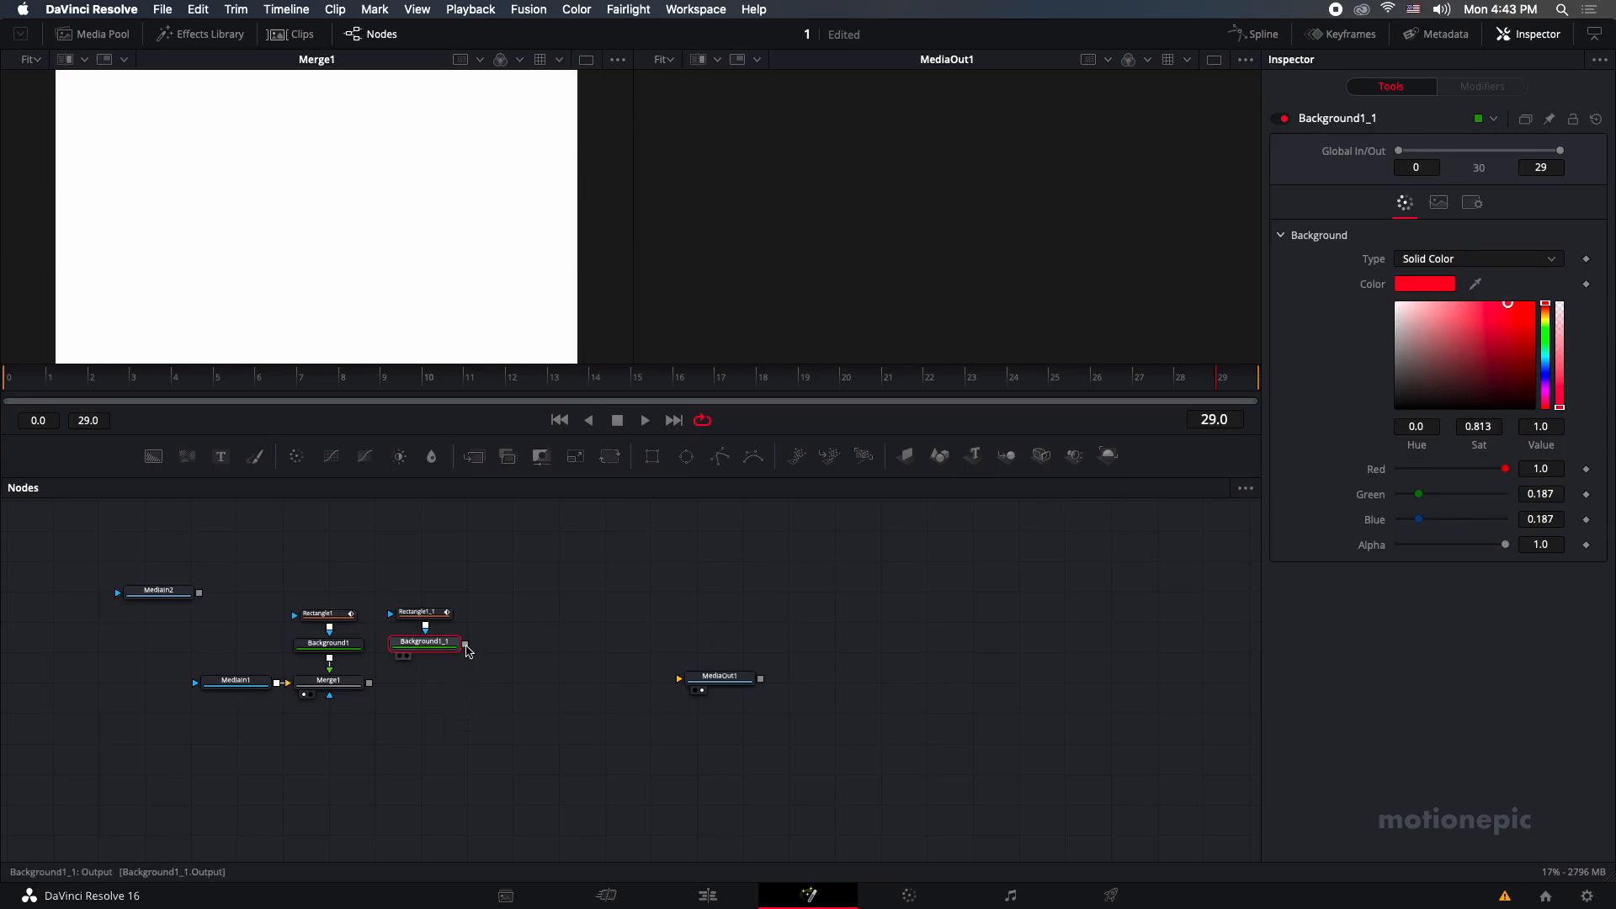
Merge the red background over Merge1 and preview the result at frame 2 in the second viewer.
mouse_move(465, 643)
left_mouse_down()
mouse_move(370, 687)
mouse_move(474, 654)
left_mouse_up()
key("2")
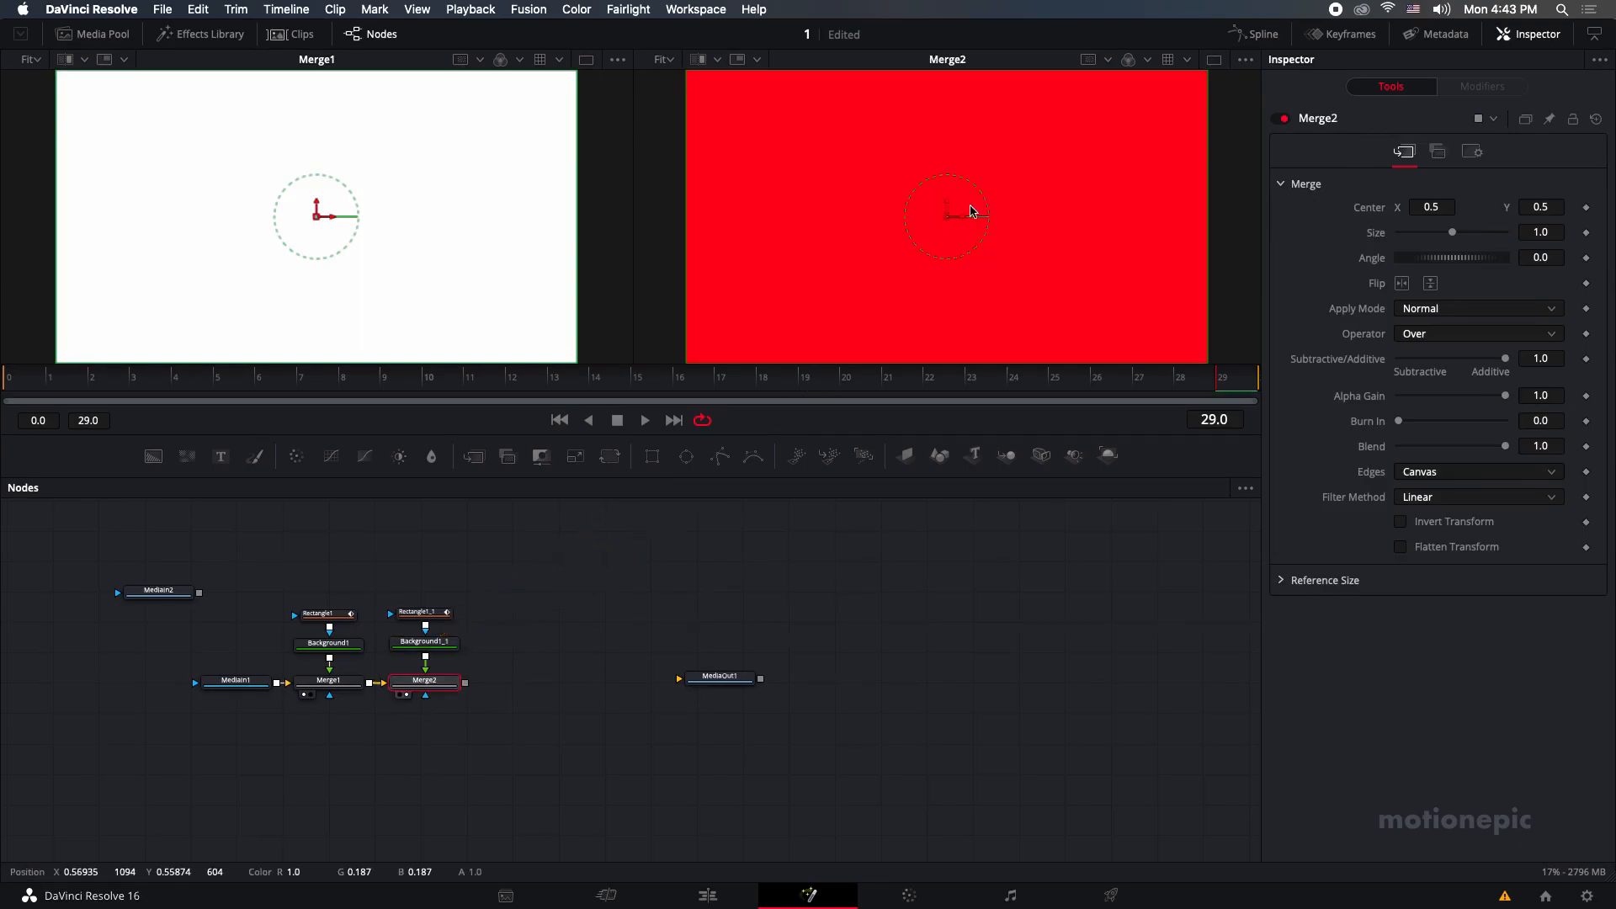
left_click(21, 384)
left_click_drag(22, 384, 121, 396)
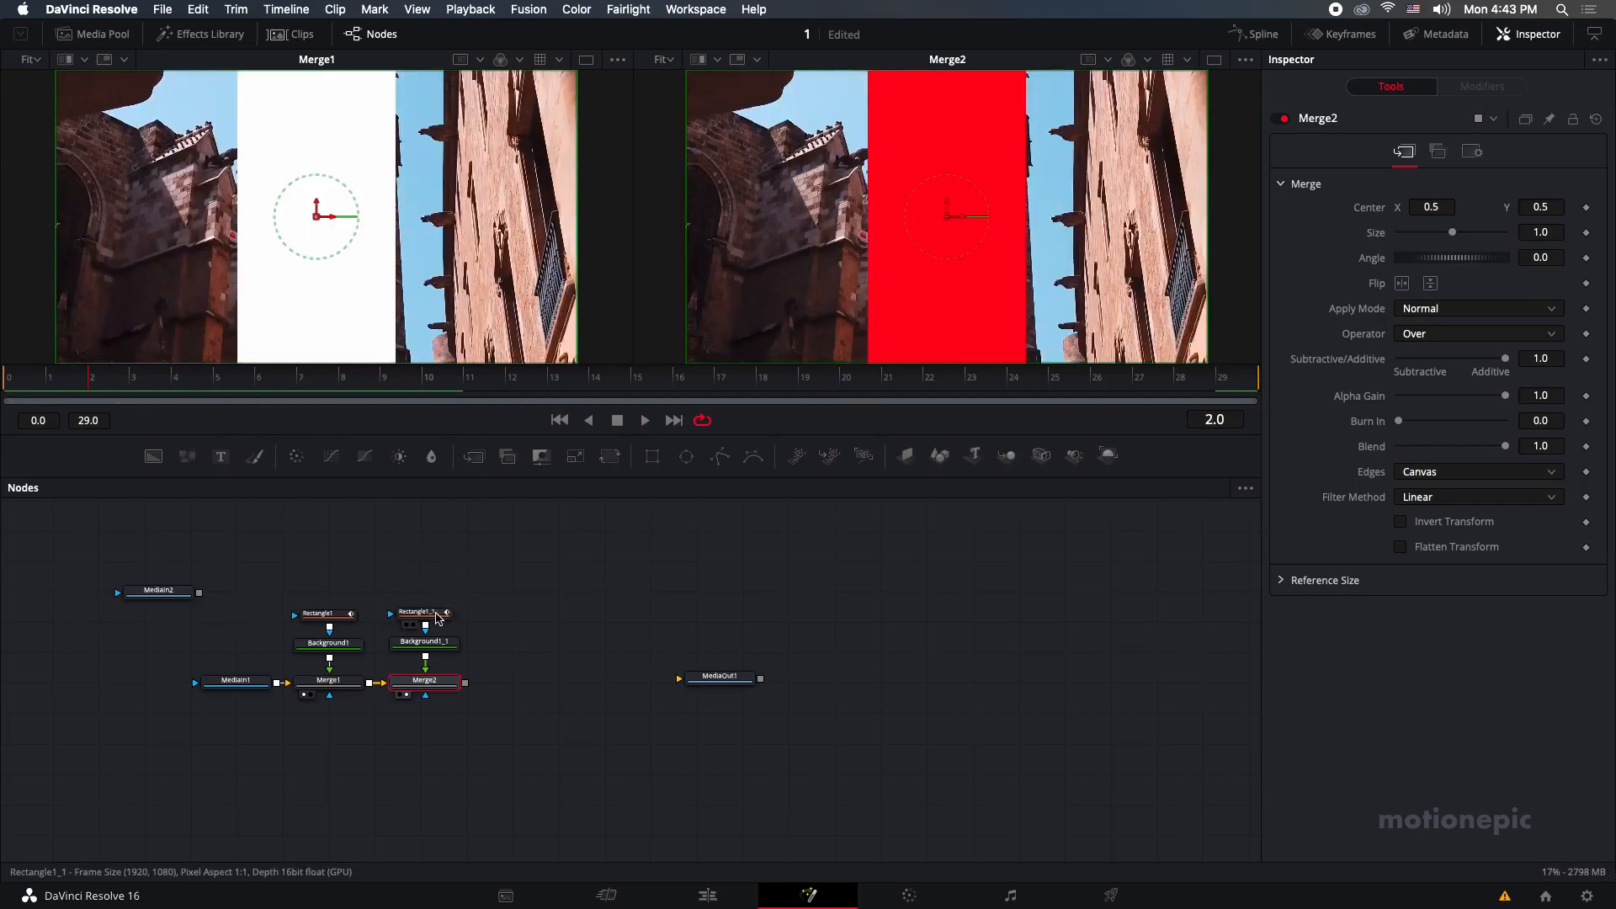
Shift Rectangle1_1's width keyframes 5 frames later in the spline editor so the red wipe starts at frame 5.
left_click(434, 615)
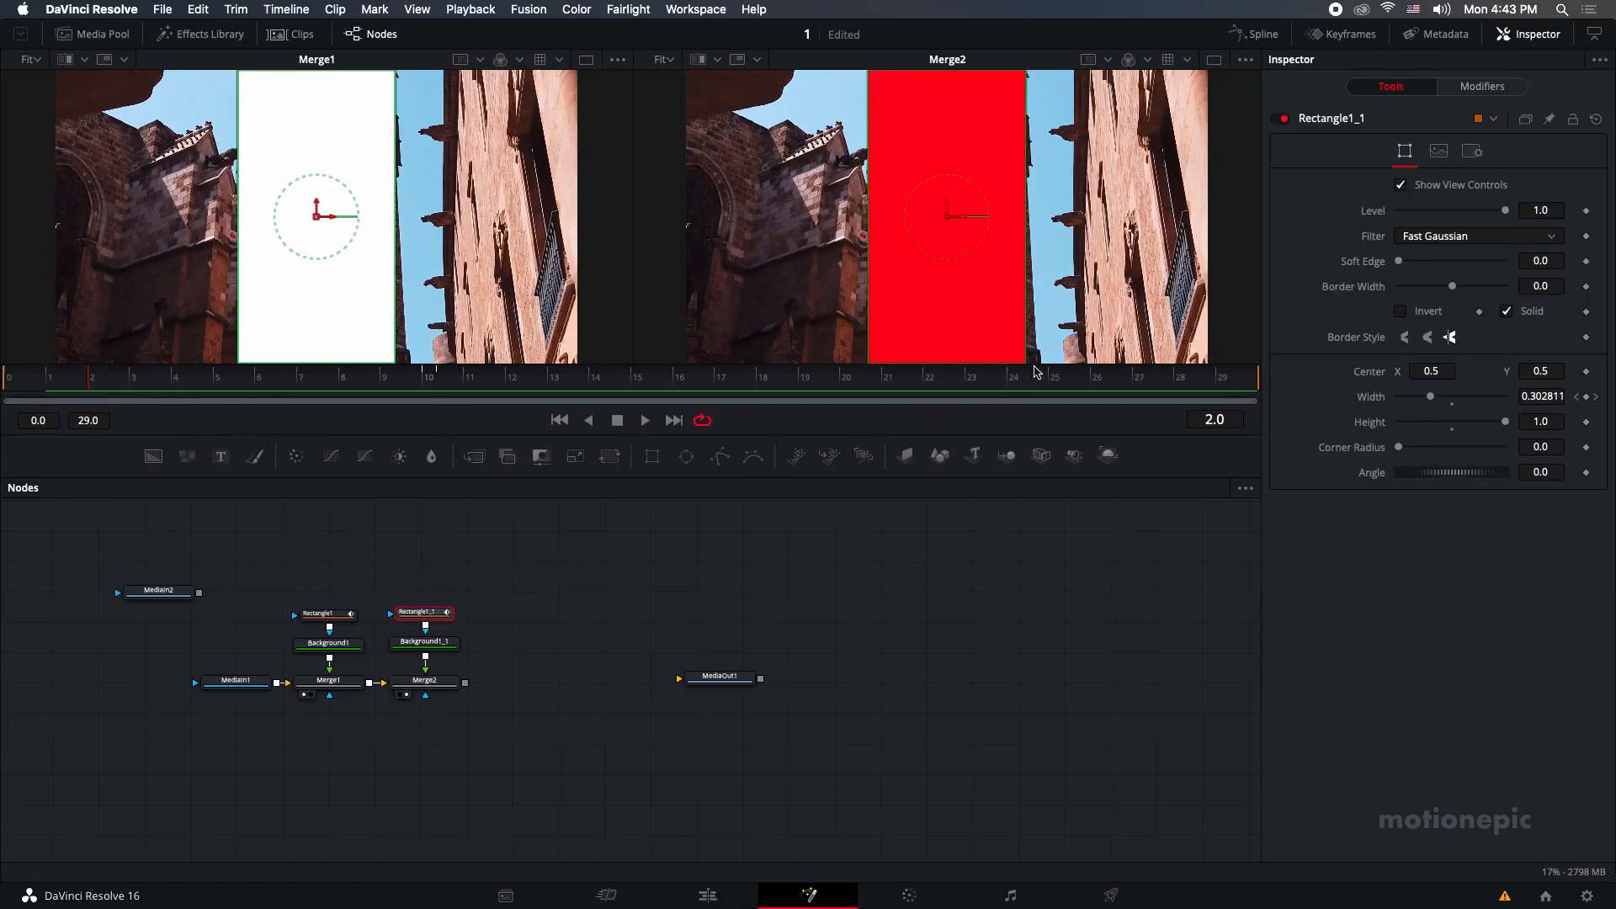
left_click(1254, 33)
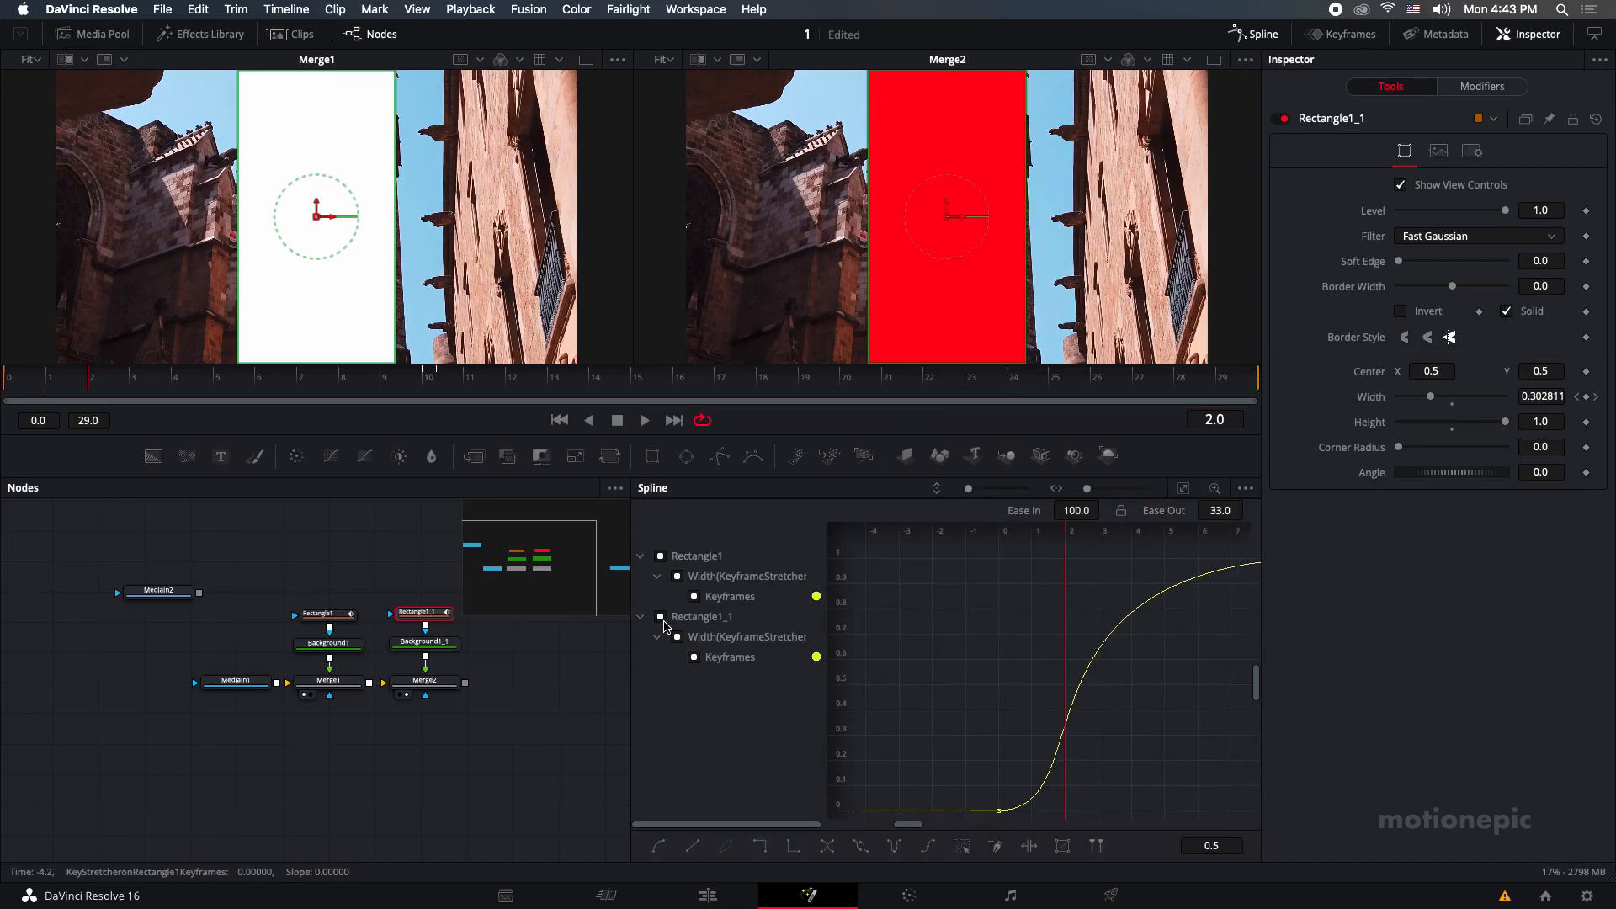
left_click(660, 557)
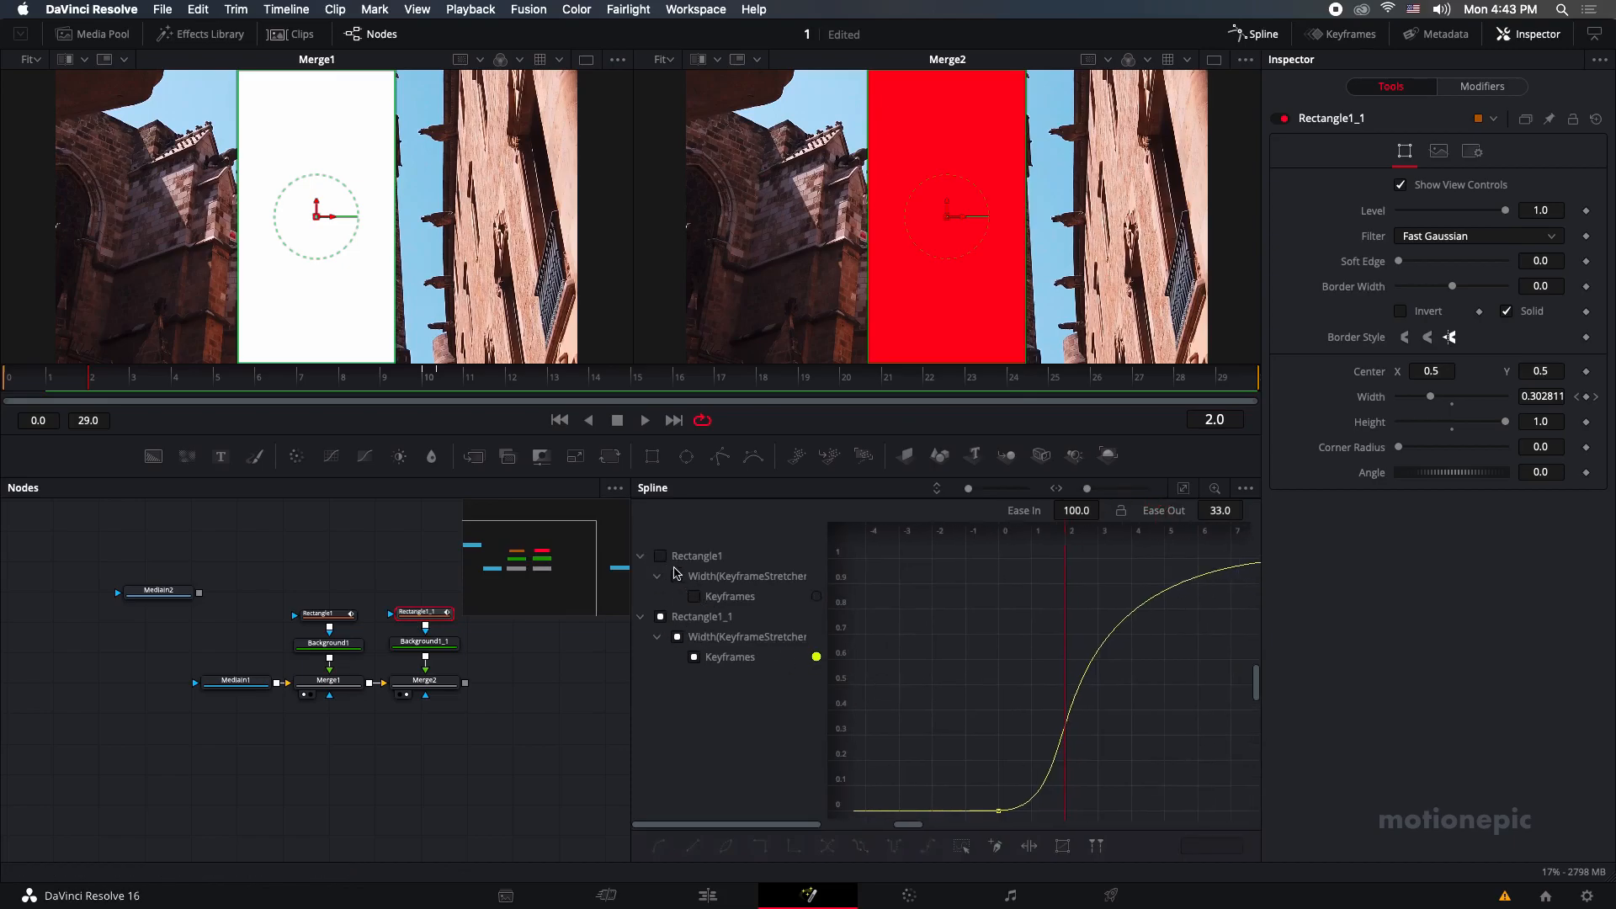
left_click(641, 557)
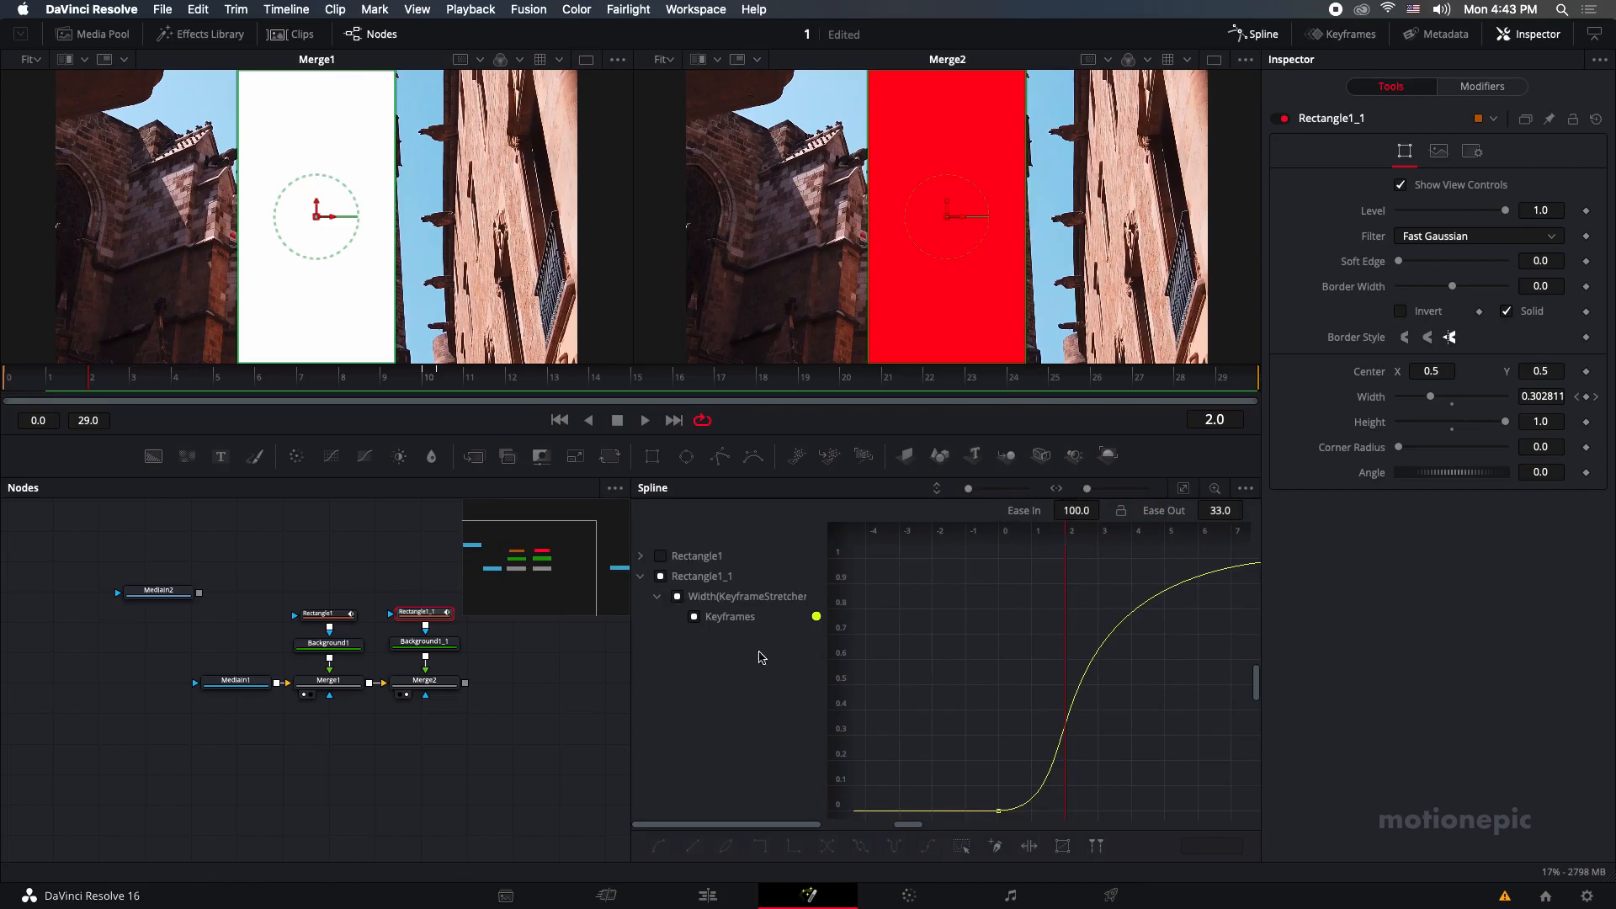
left_click(1183, 490)
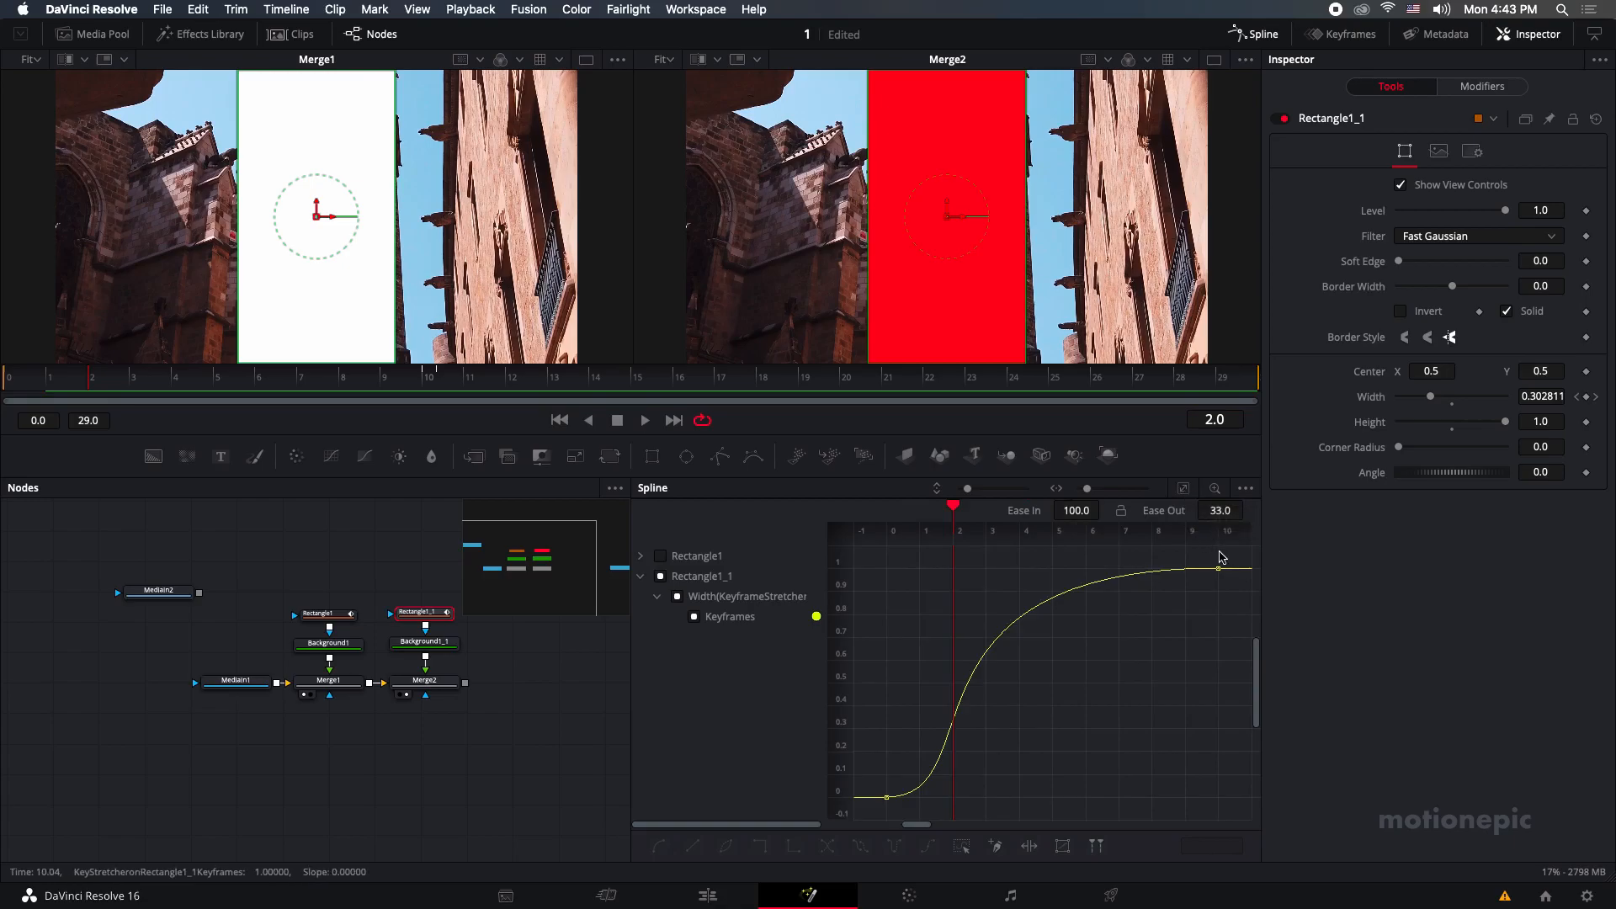
left_click_drag(1239, 539, 925, 802)
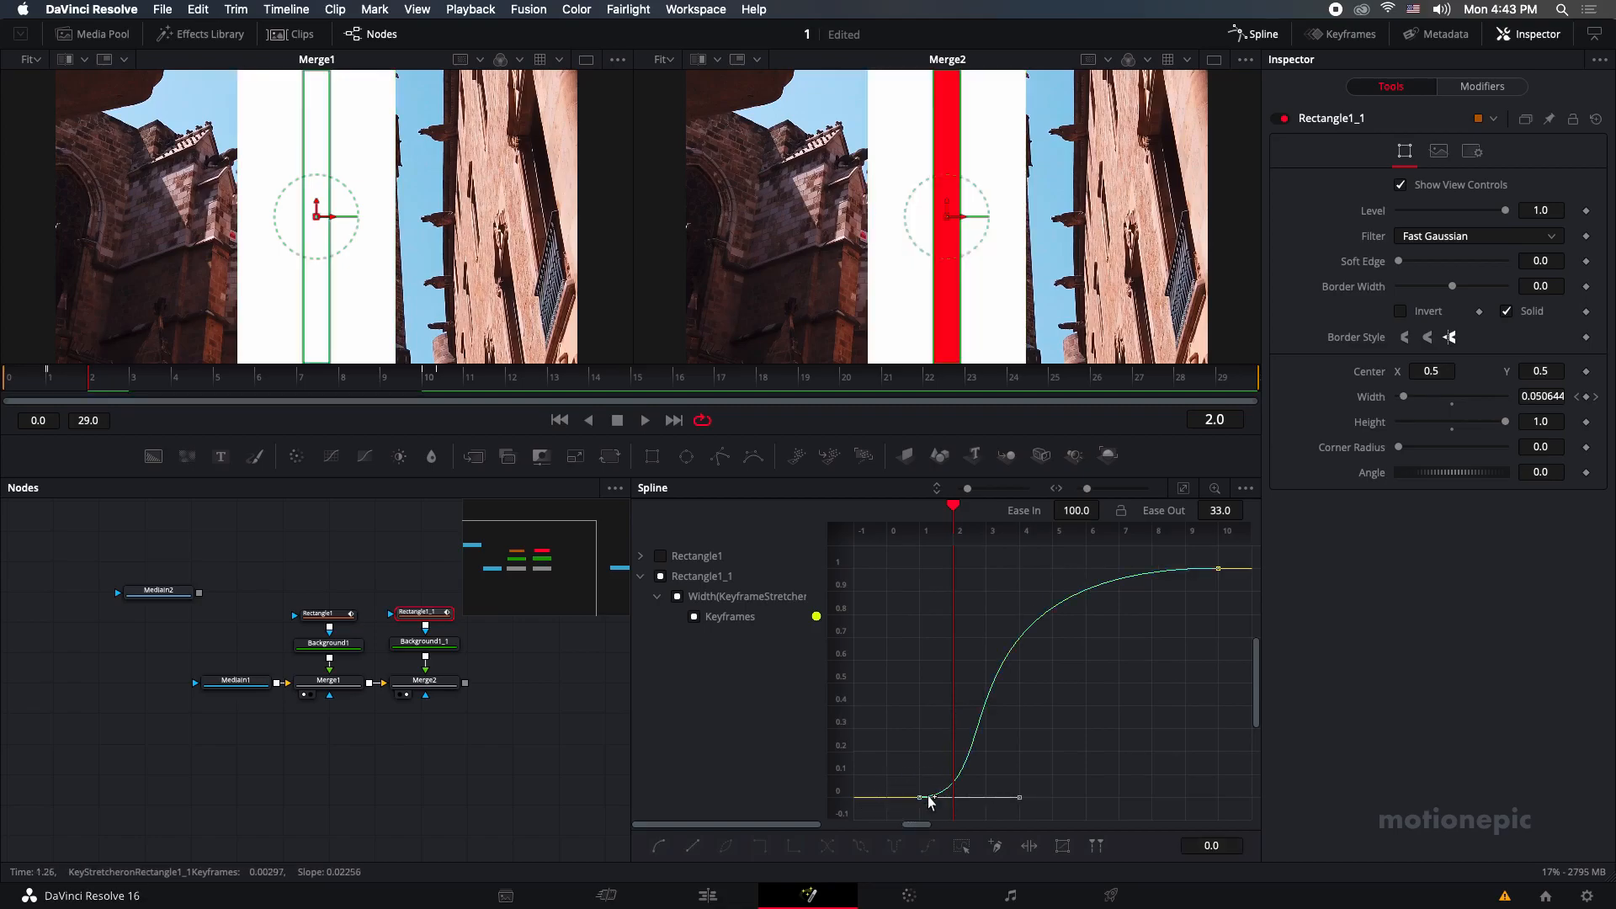
key("super+z")
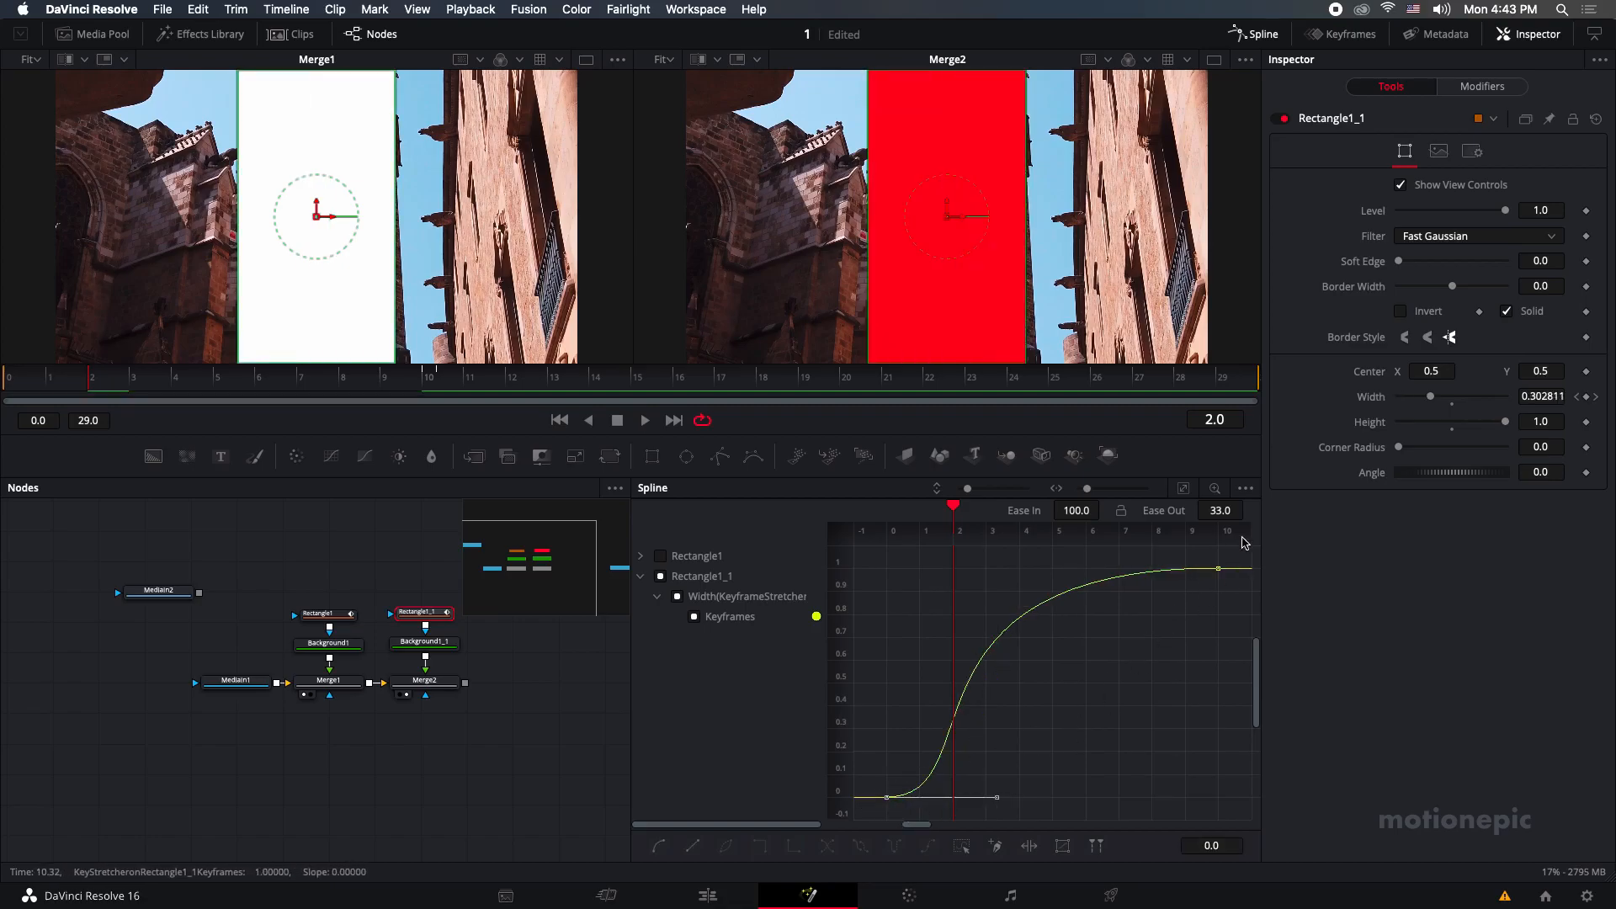
left_click_drag(1244, 546, 1053, 797)
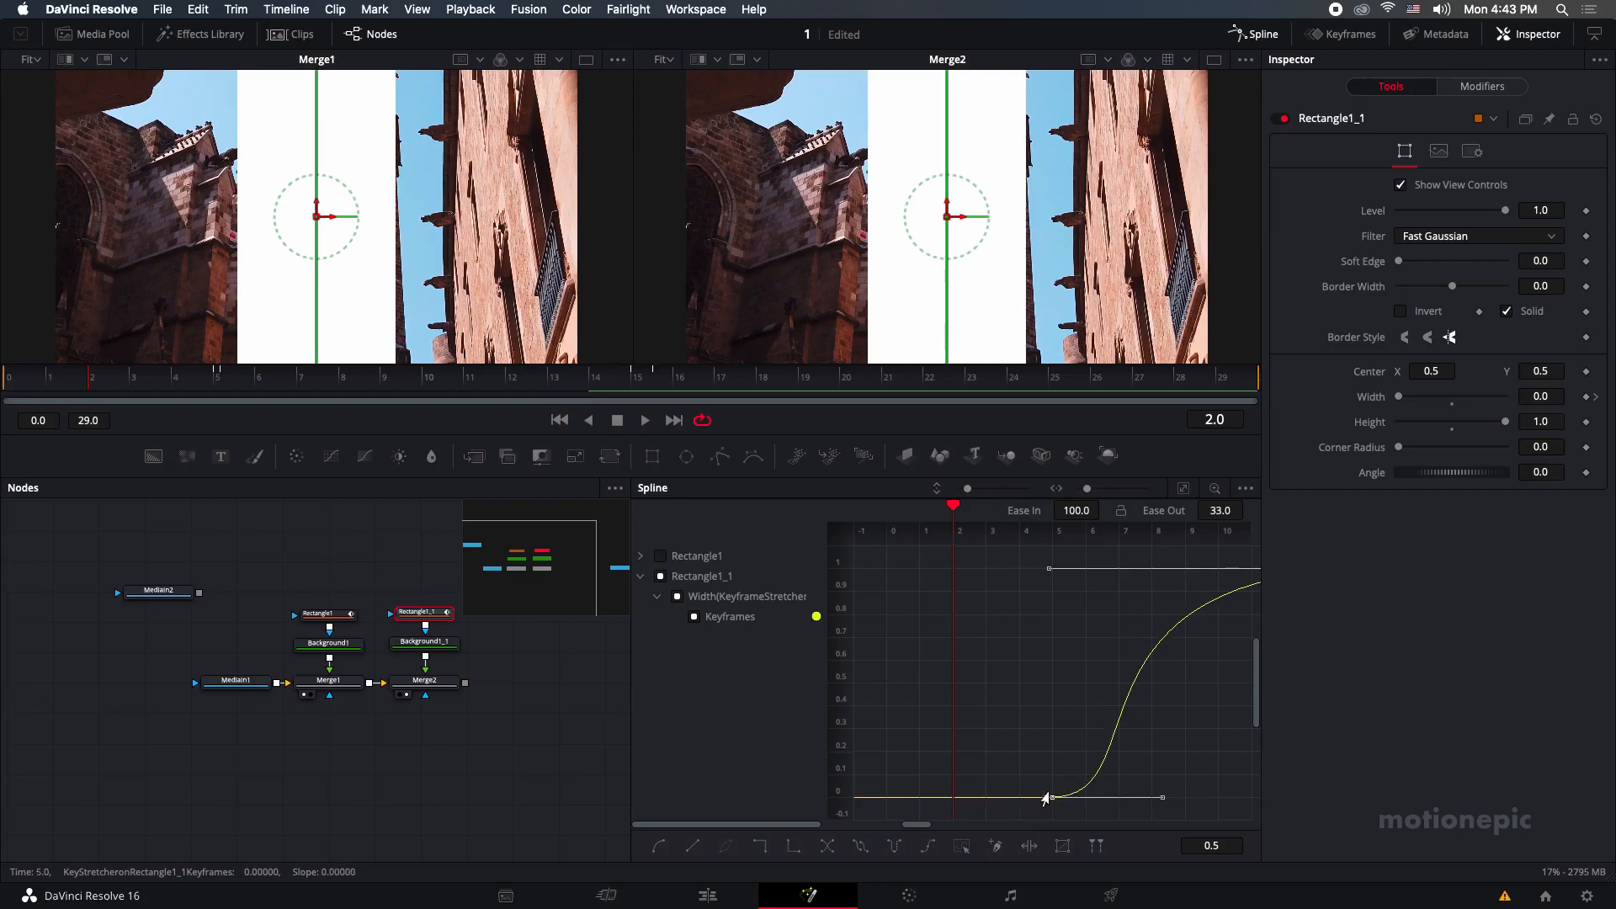
left_click(1252, 33)
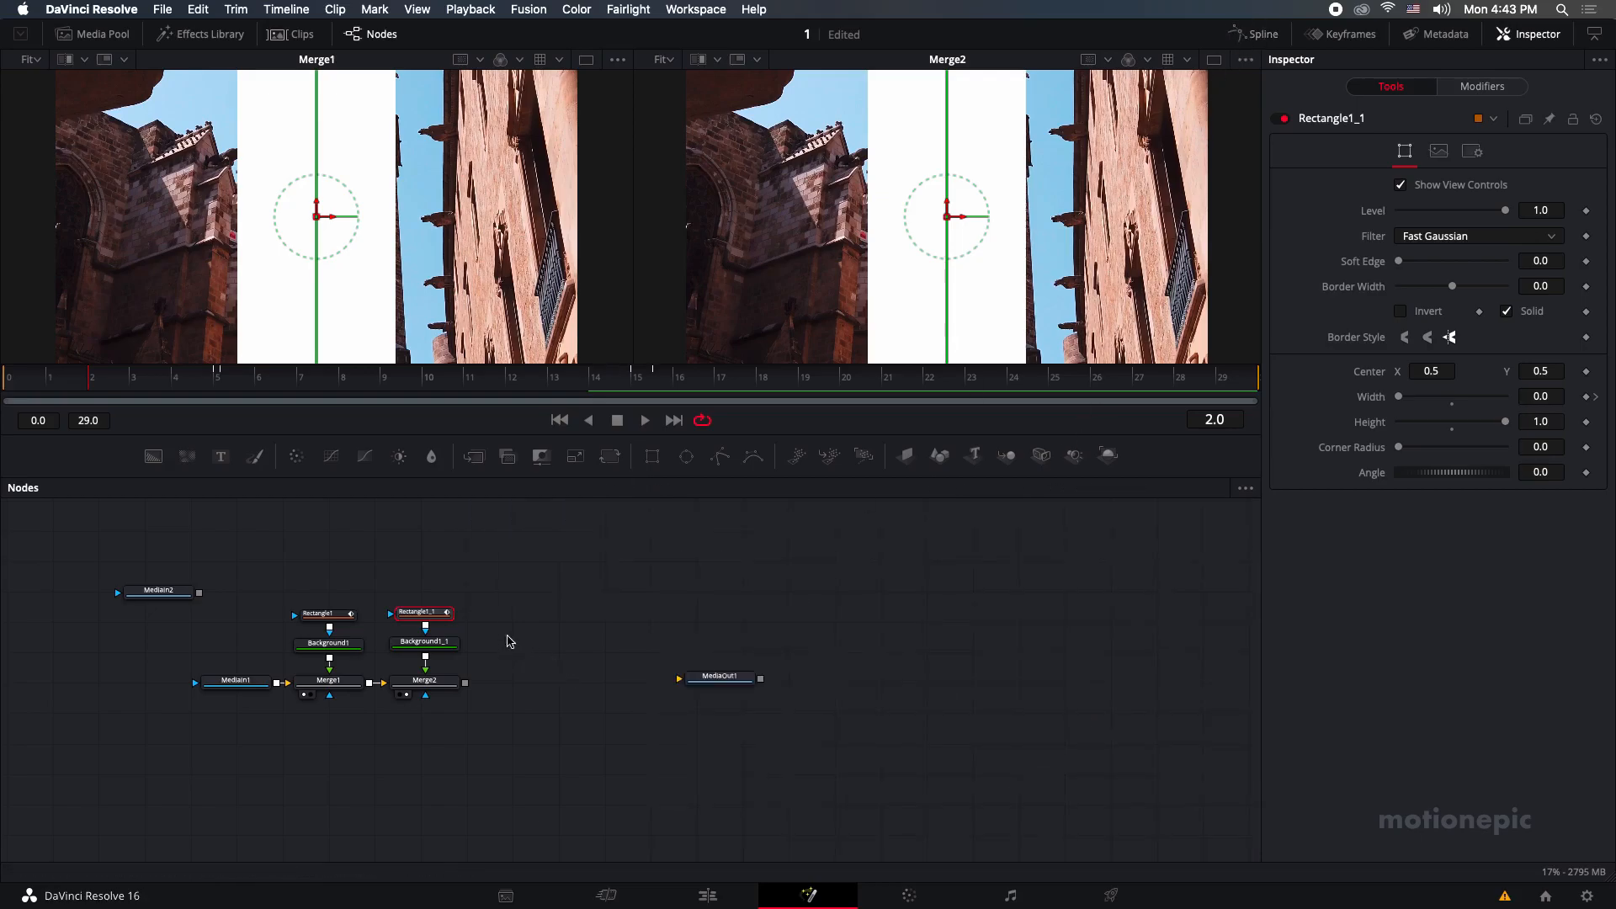
Duplicate the red background with its rectangle mask and merge the copy over Merge2.
left_click_drag(494, 598, 388, 663)
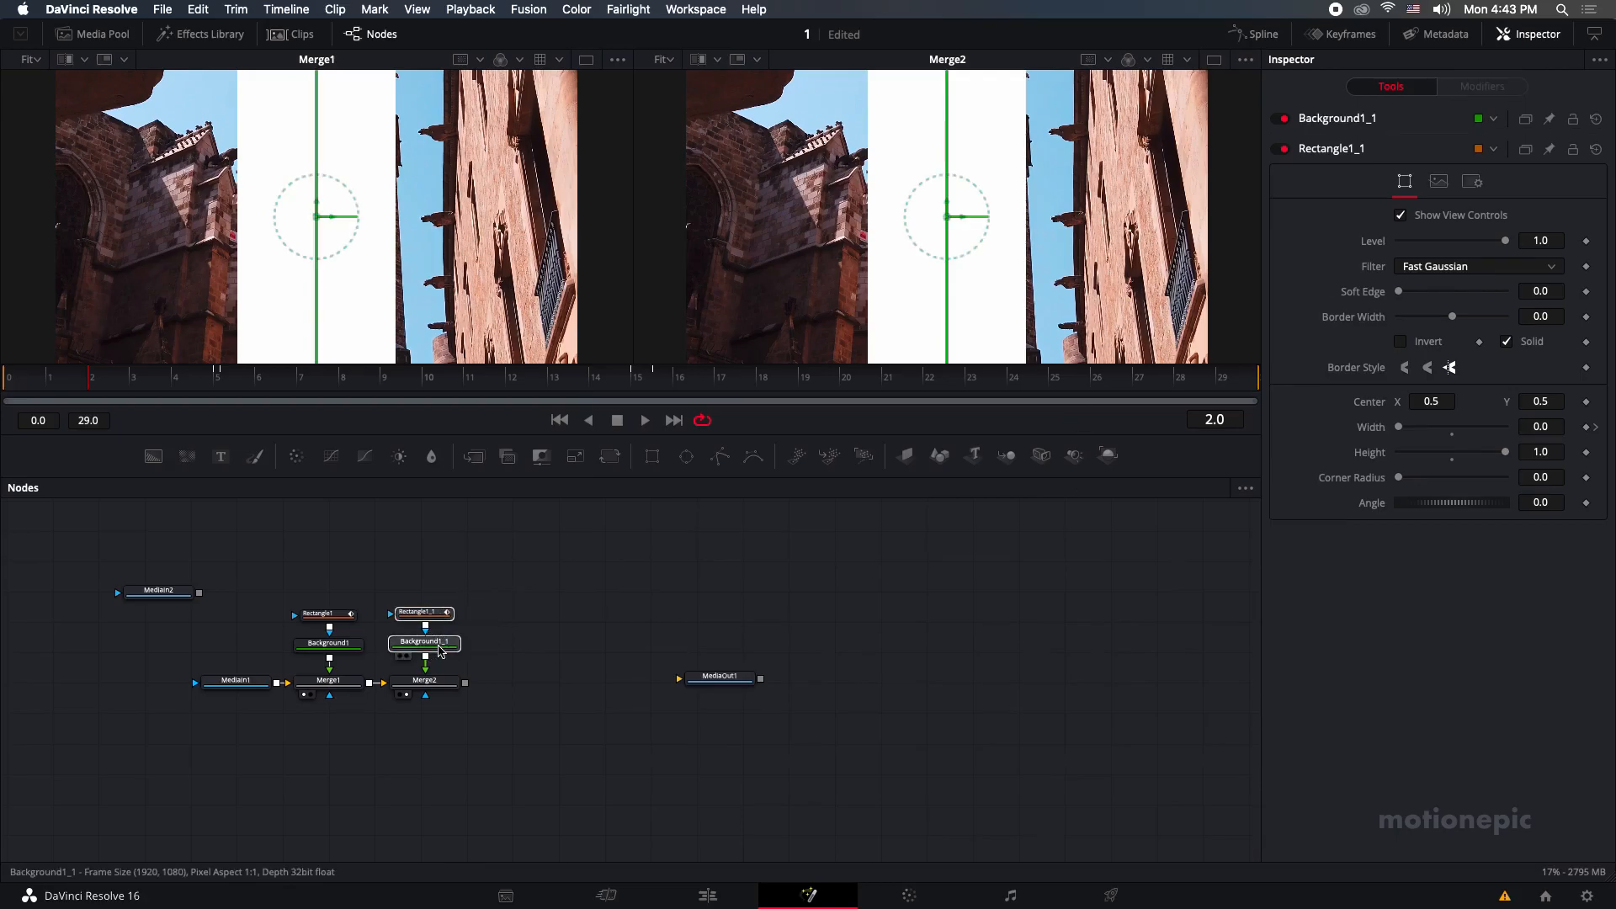
key("super+v")
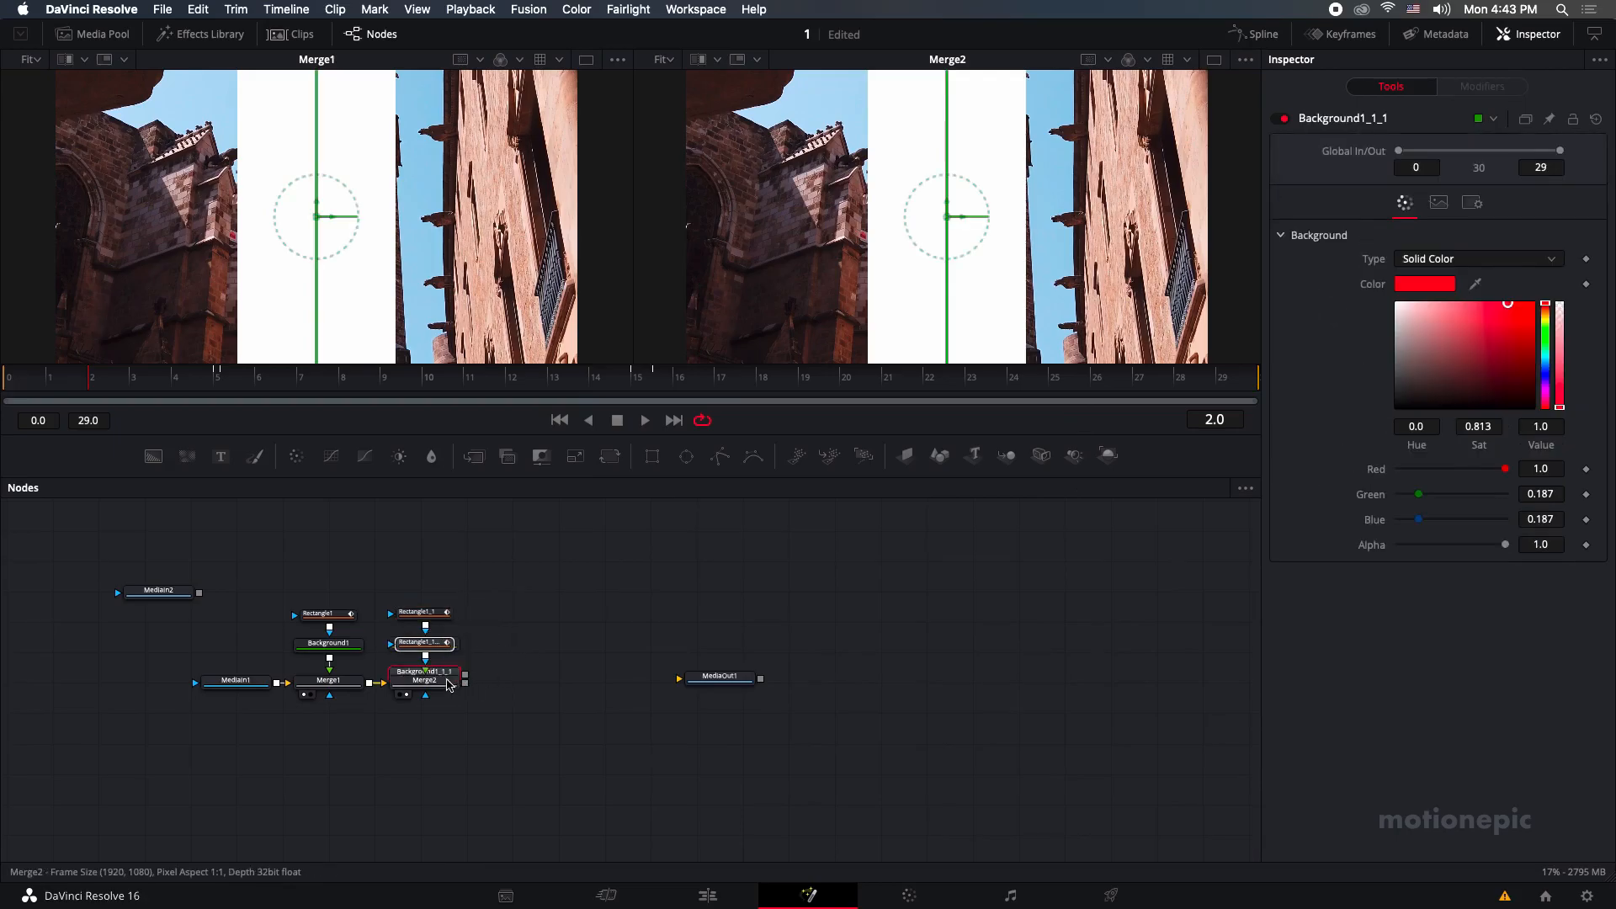
left_click_drag(434, 649, 389, 591)
key("super+z")
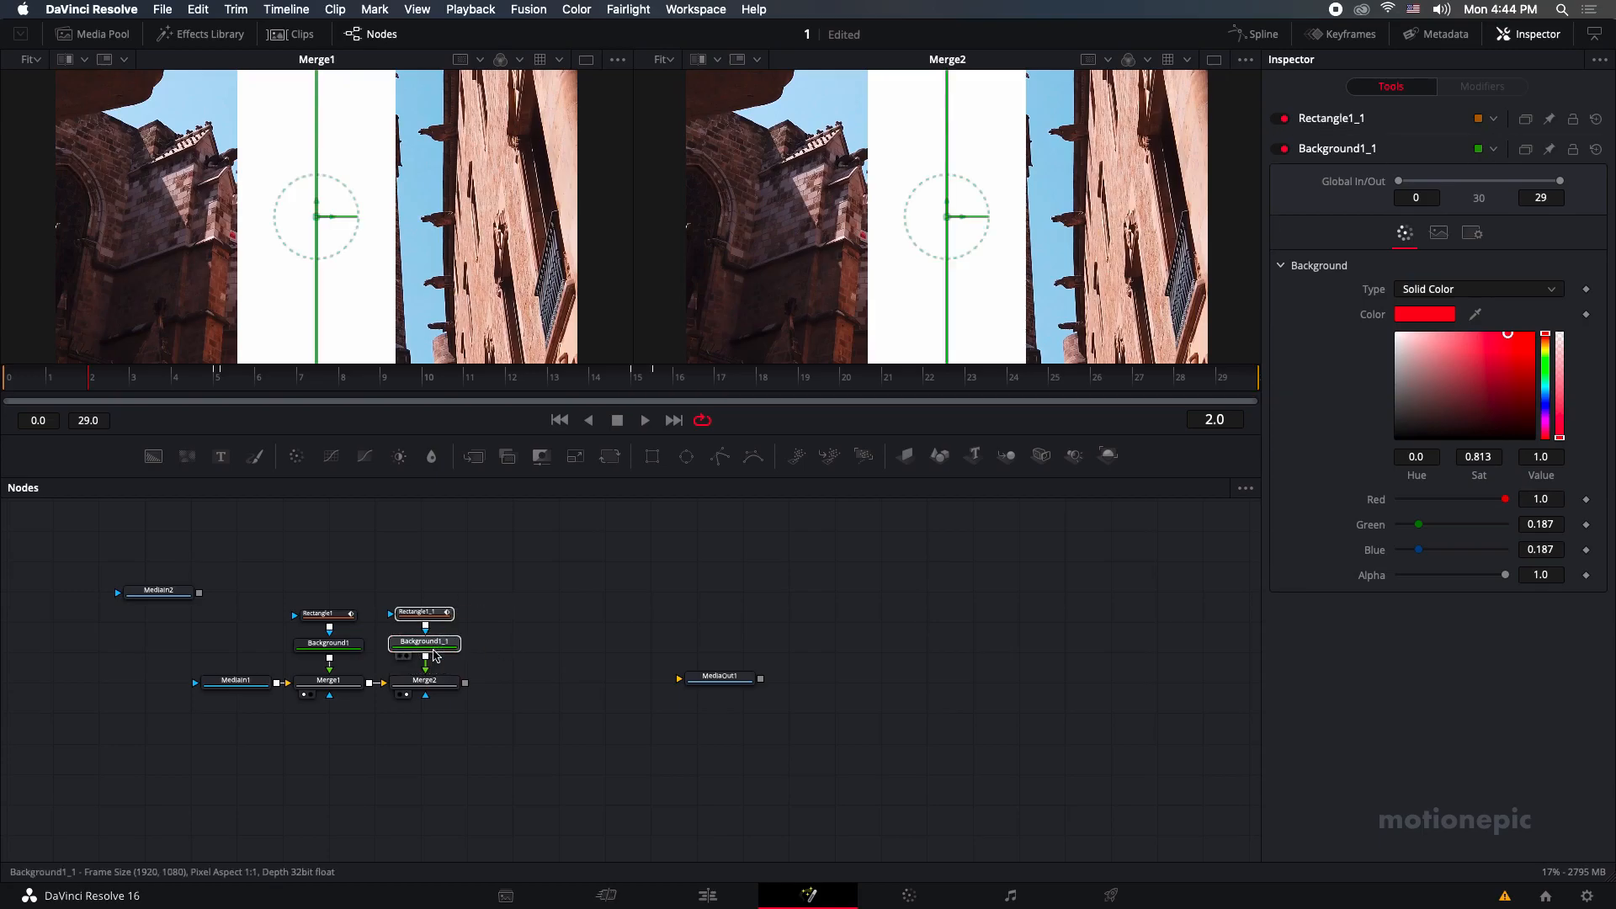
left_click(530, 635)
key("super+v")
left_click_drag(529, 636, 465, 682)
Make the third background black and set the Merge3 operator to XOr.
left_click(528, 648)
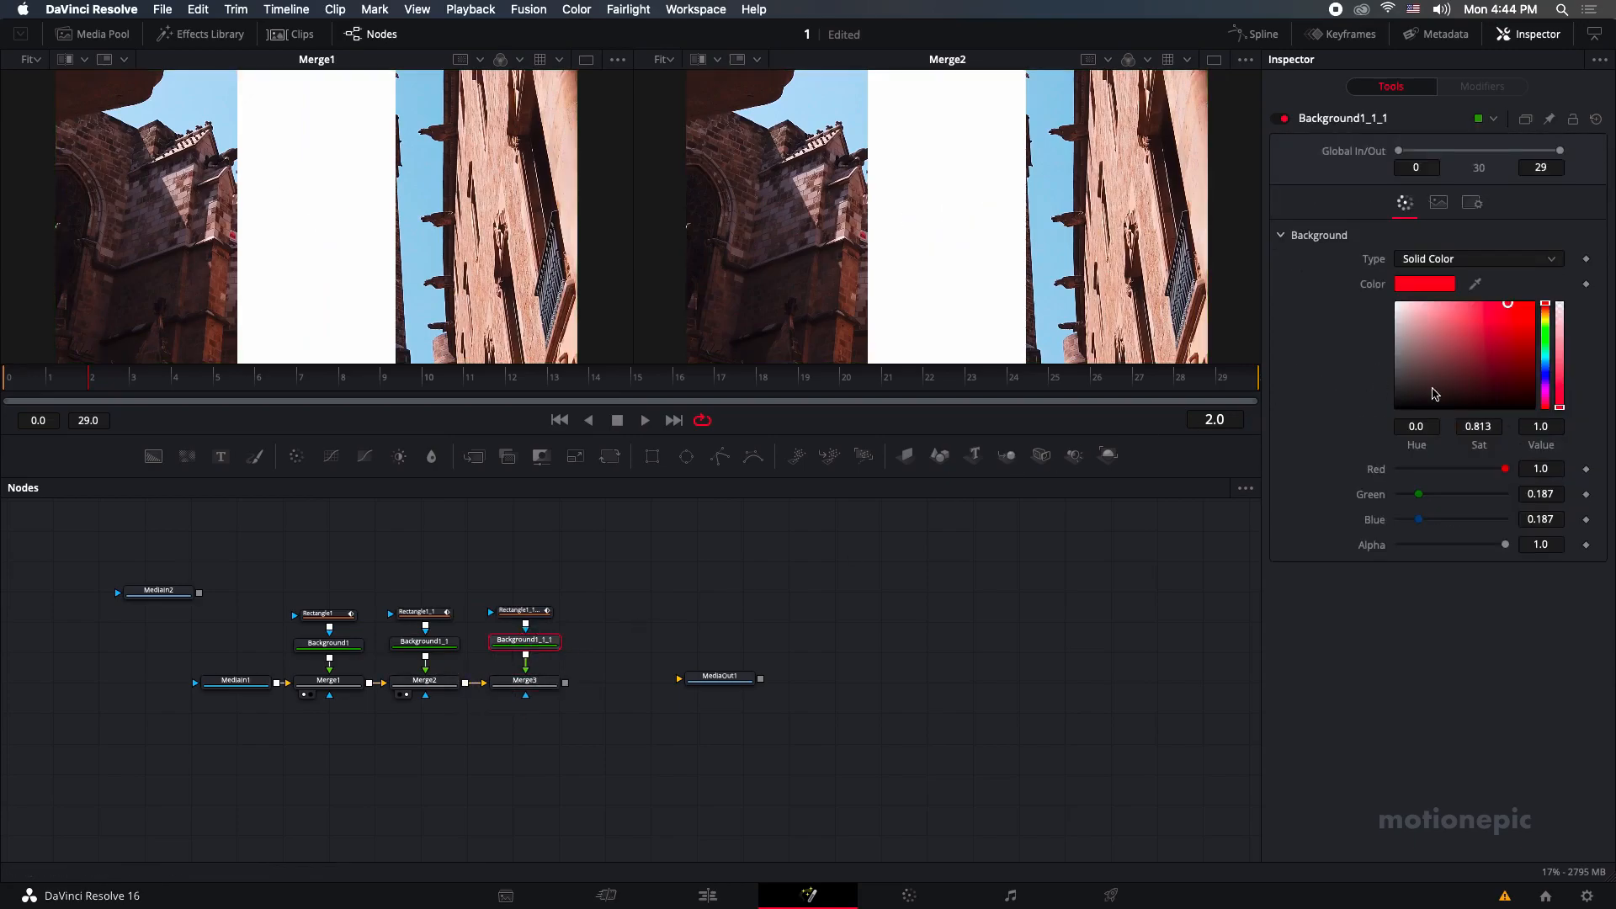
left_click_drag(1434, 394, 1392, 413)
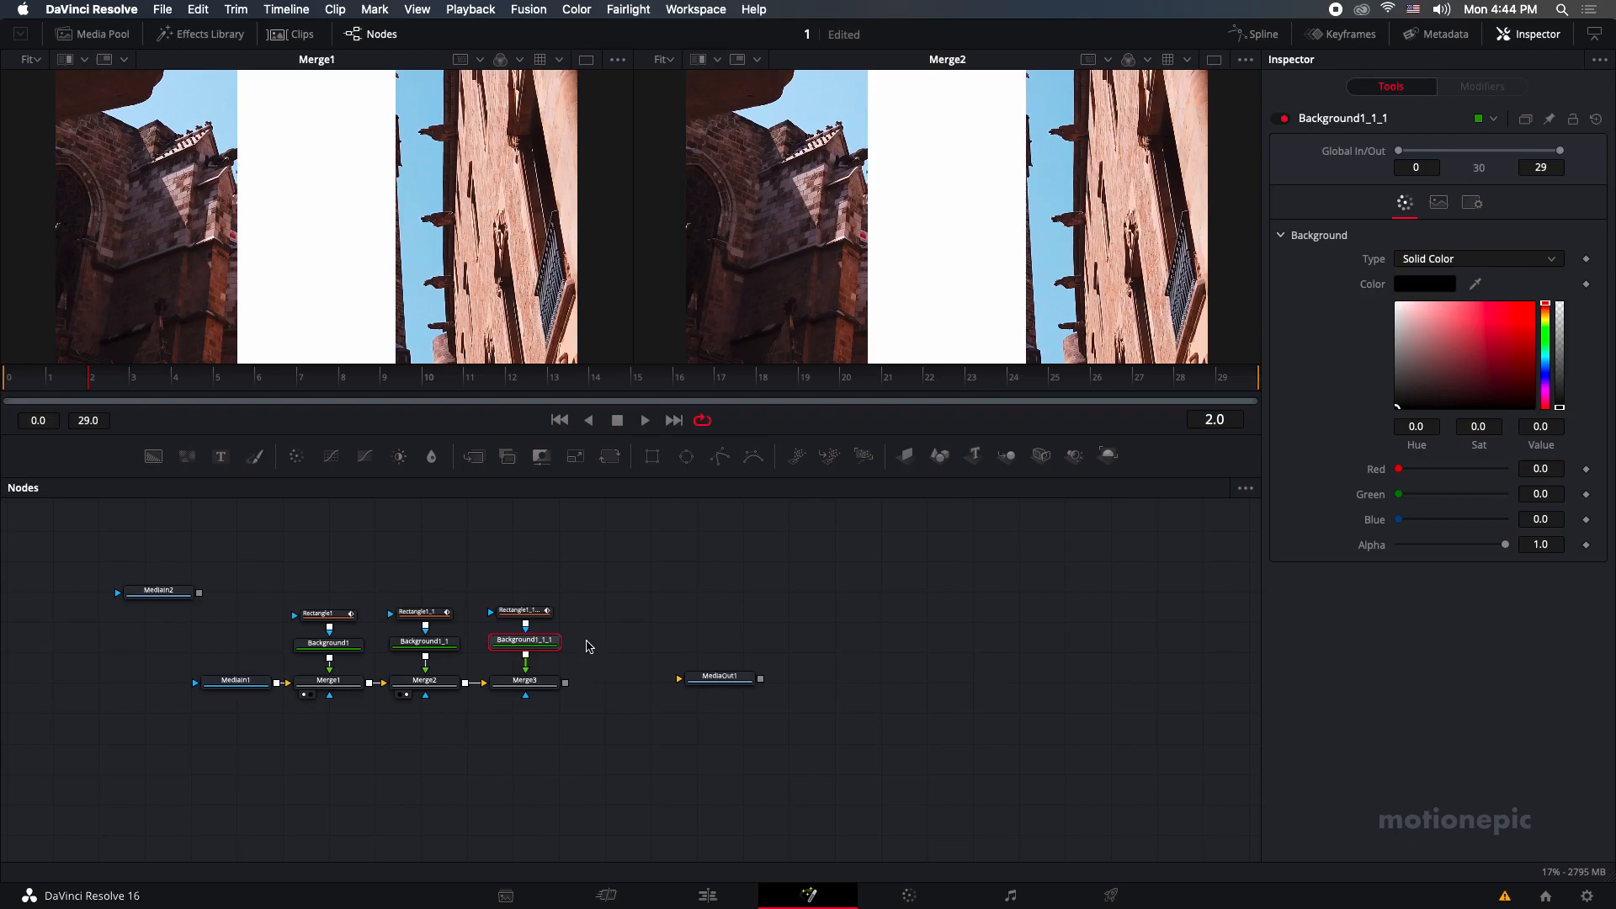
left_click(530, 684)
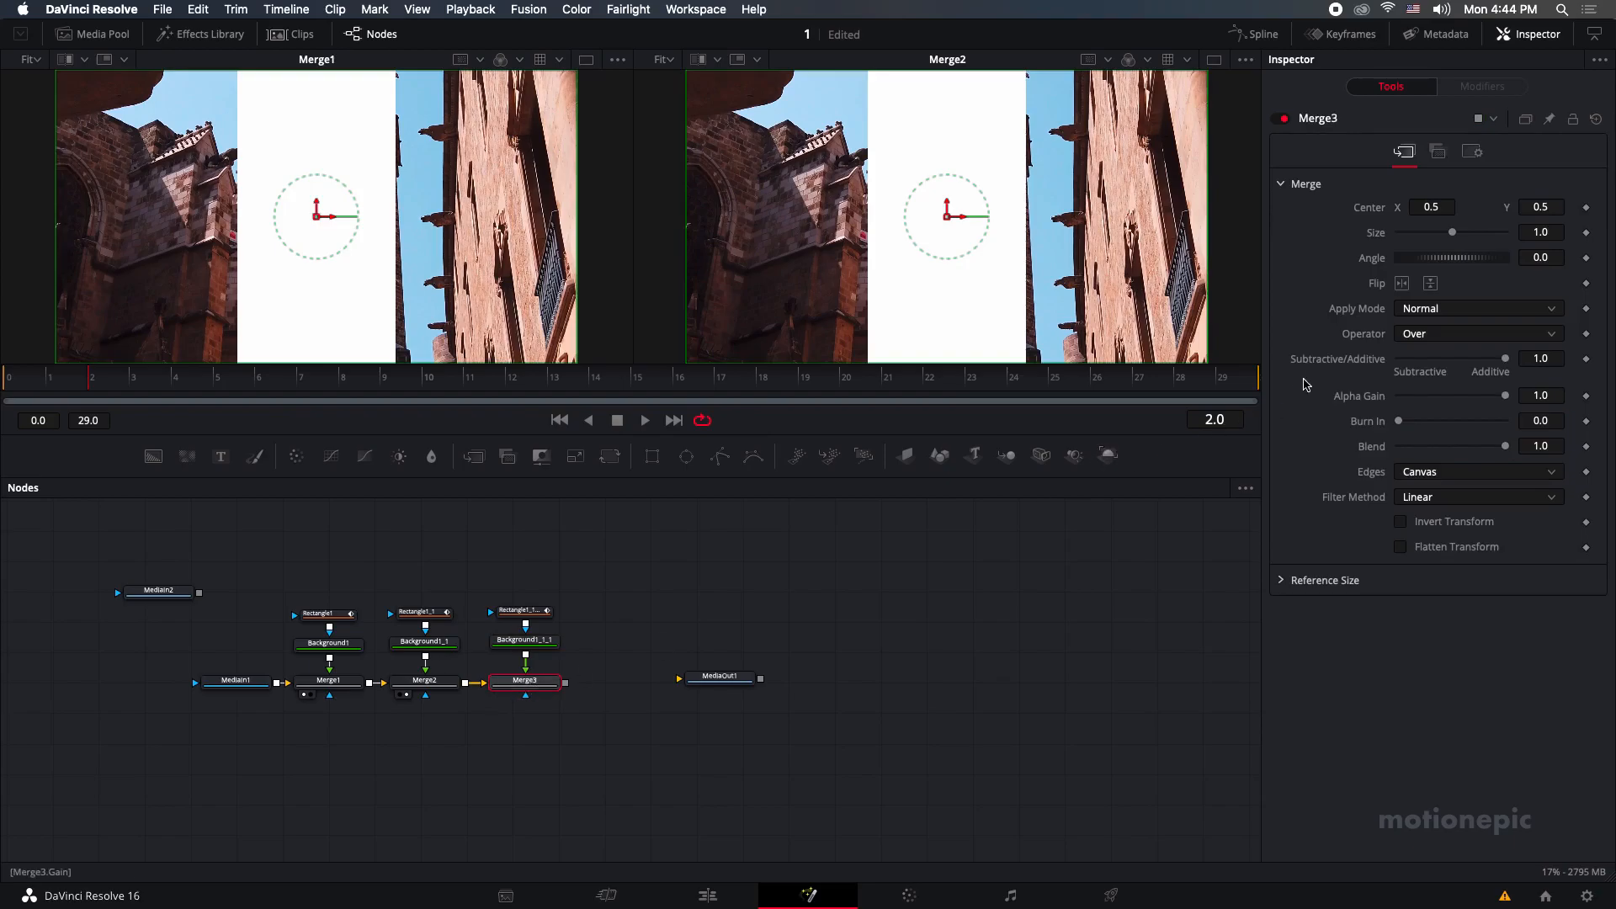
left_click(1403, 337)
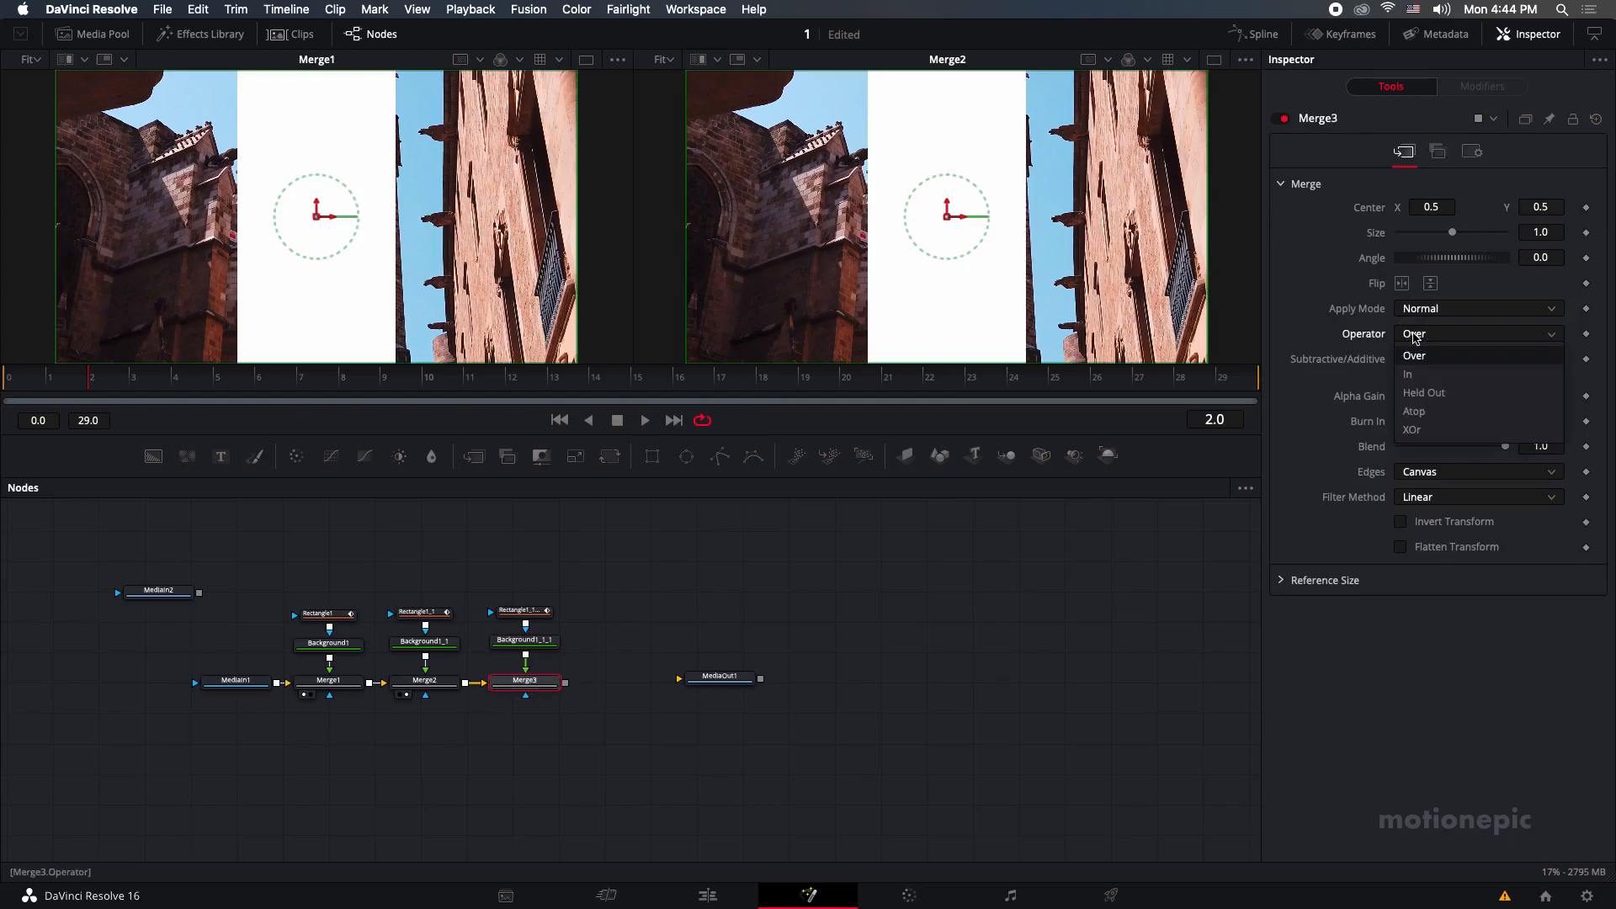
left_click(1419, 431)
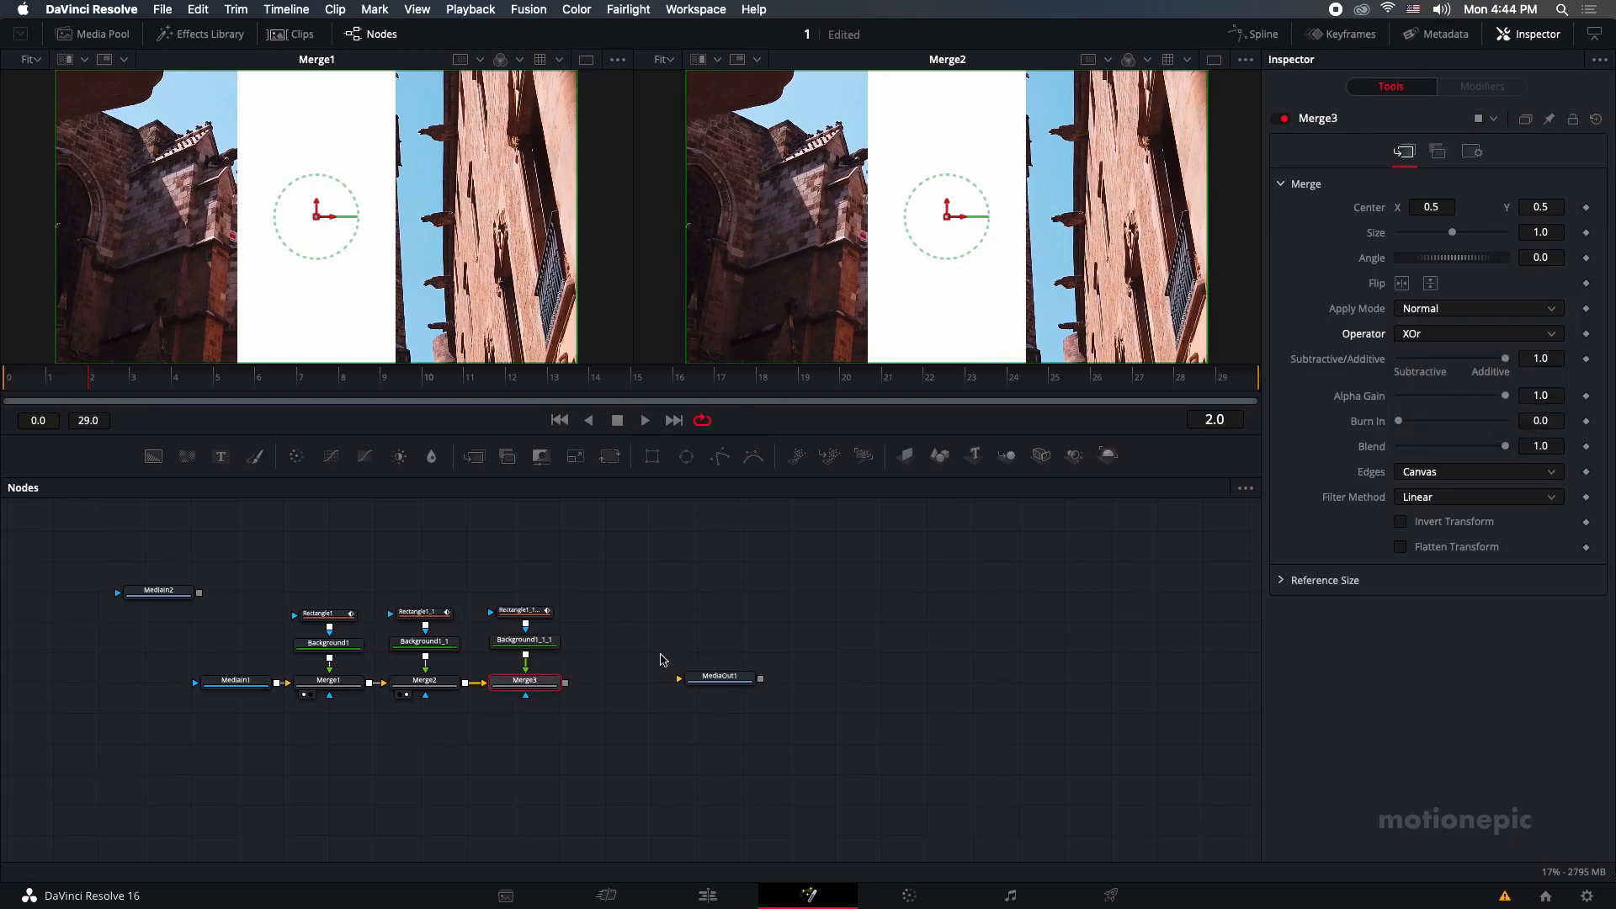
Shift Rectangle1_1_1's width keyframes in the spline editor so the third wipe runs from frame 10 to frame 20.
left_click(528, 611)
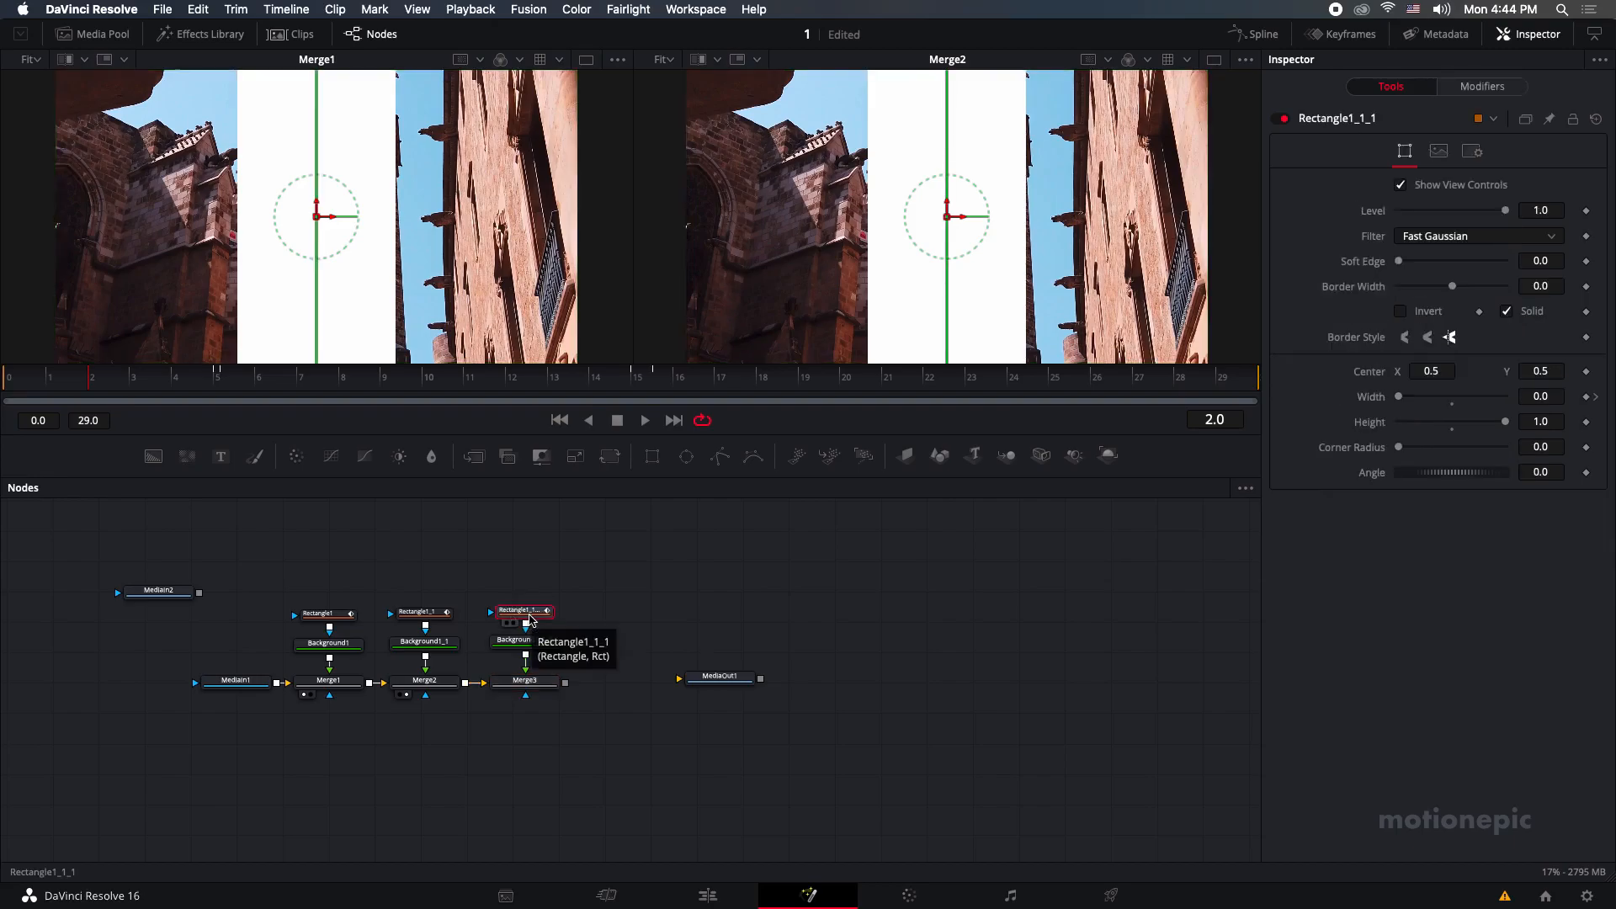
left_click(1255, 34)
left_click(660, 596)
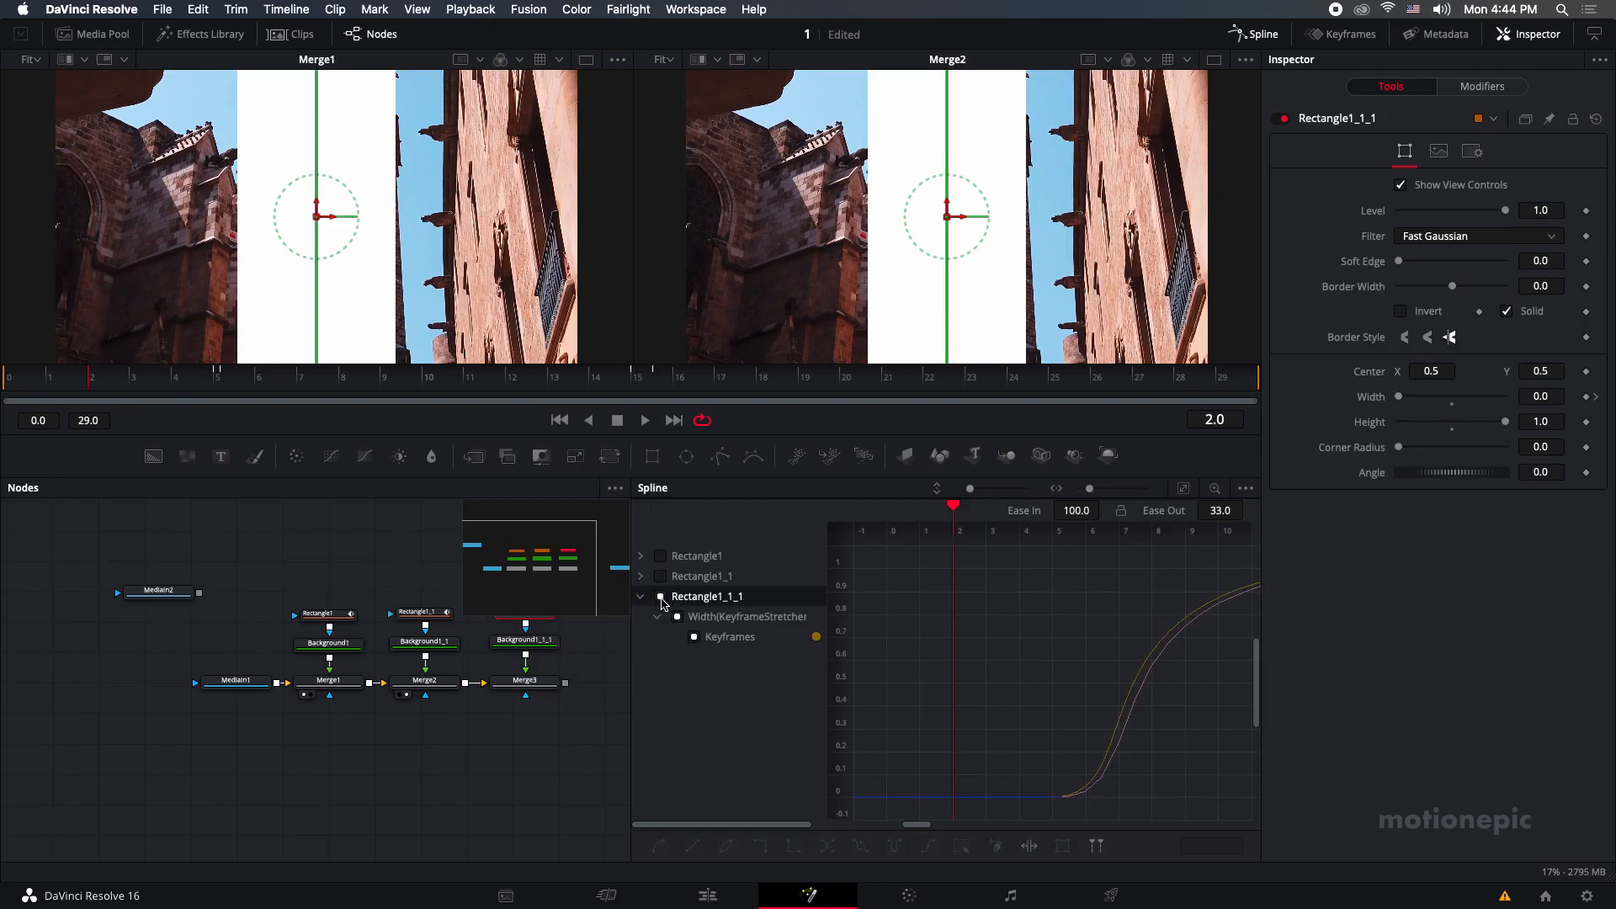
left_click(661, 599)
left_click(661, 600)
left_click_drag(973, 631, 816, 643)
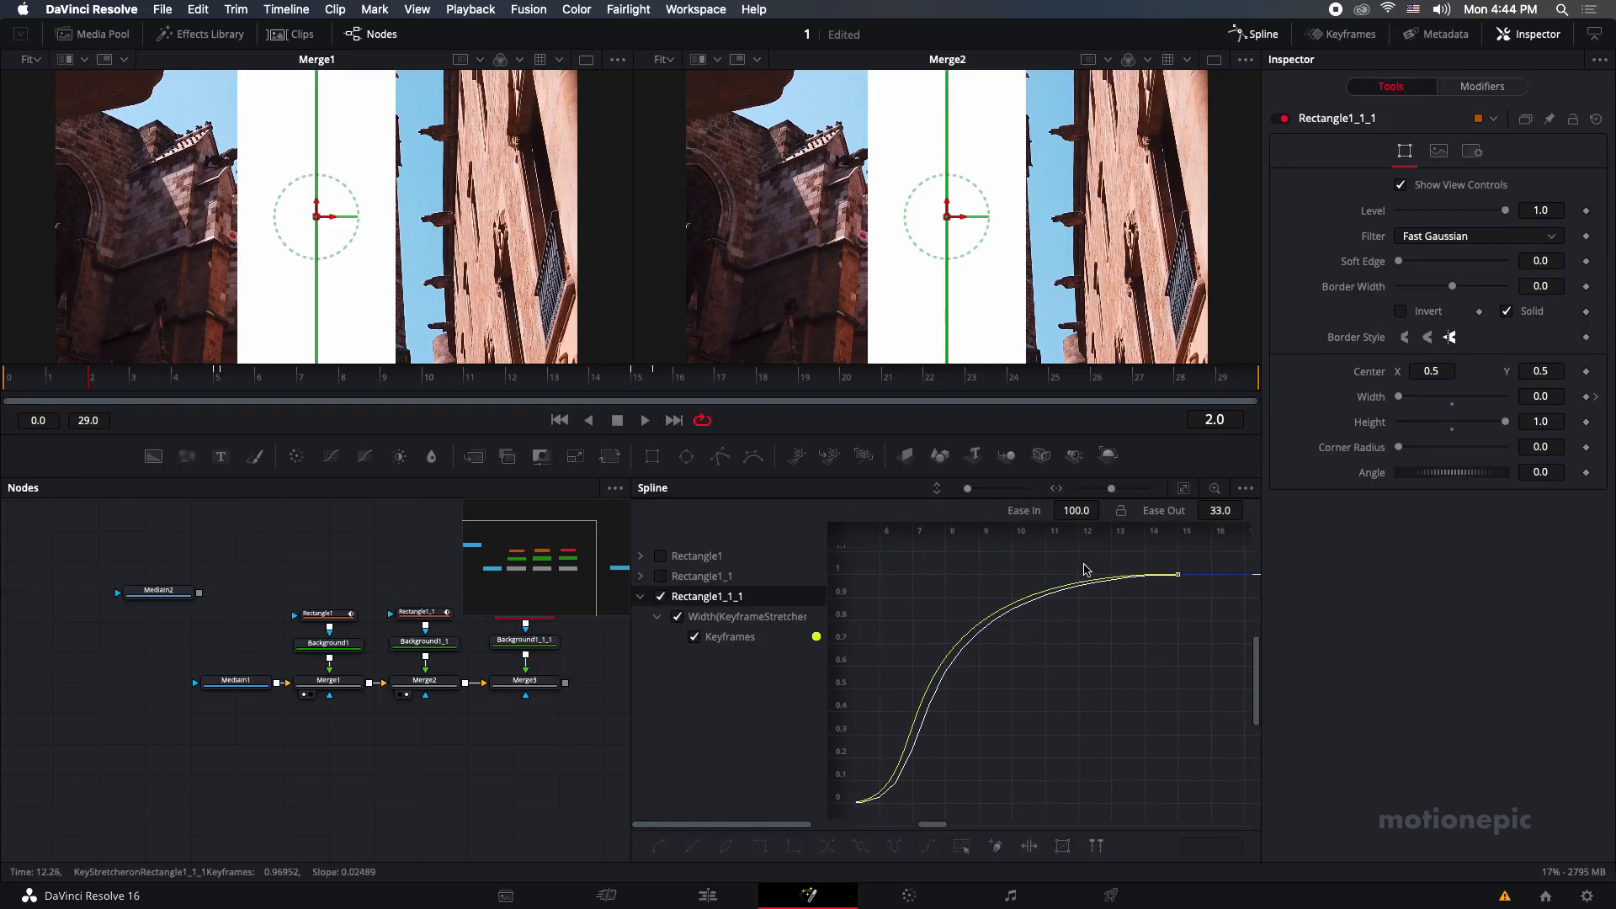
scroll(1082, 649, "down", 4)
scroll(1111, 655, "up", 2)
left_click_drag(1142, 591, 1038, 721)
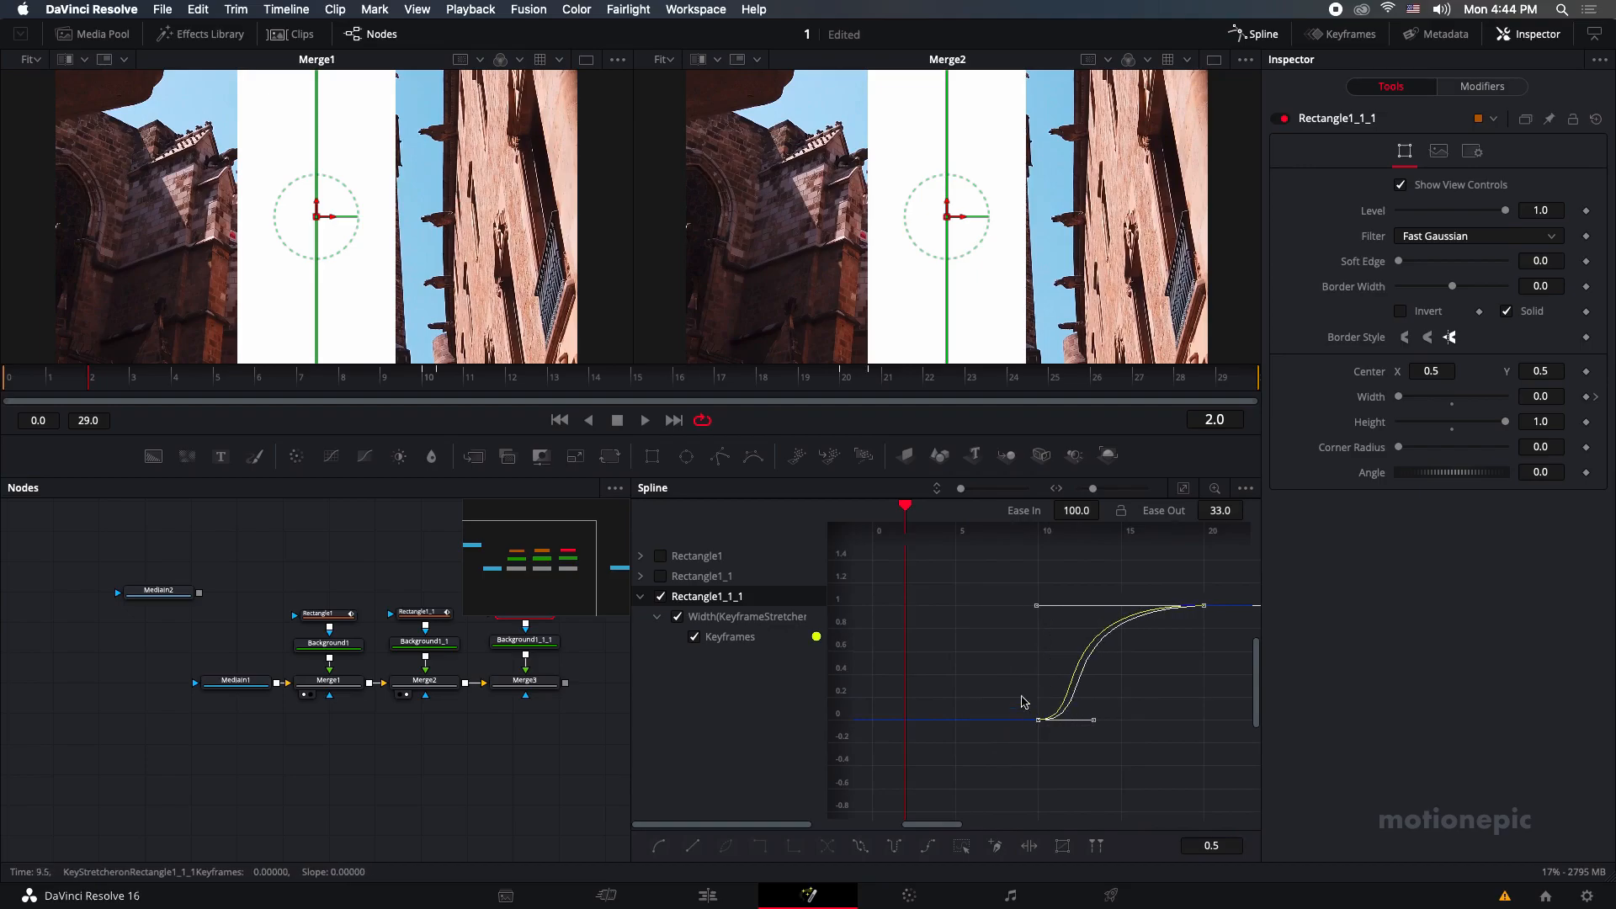
Show Merge3 in the second viewer and scrub to frame 16 to check the third wipe.
left_click(1245, 33)
left_click(524, 680)
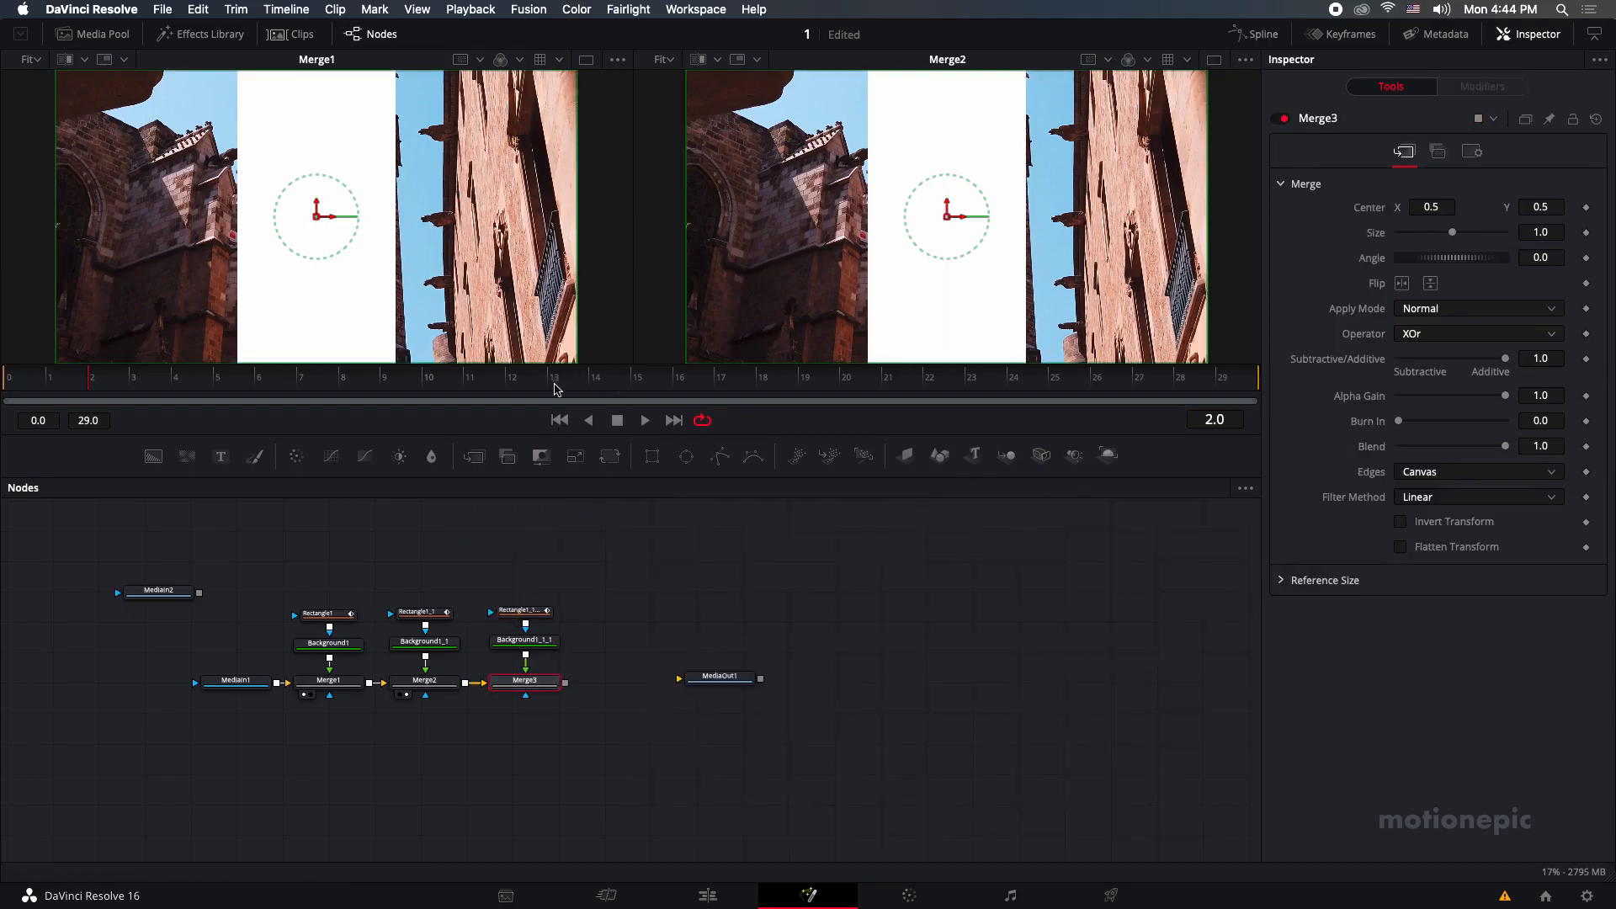
left_click_drag(523, 680, 876, 252)
left_click_drag(509, 382, 702, 385)
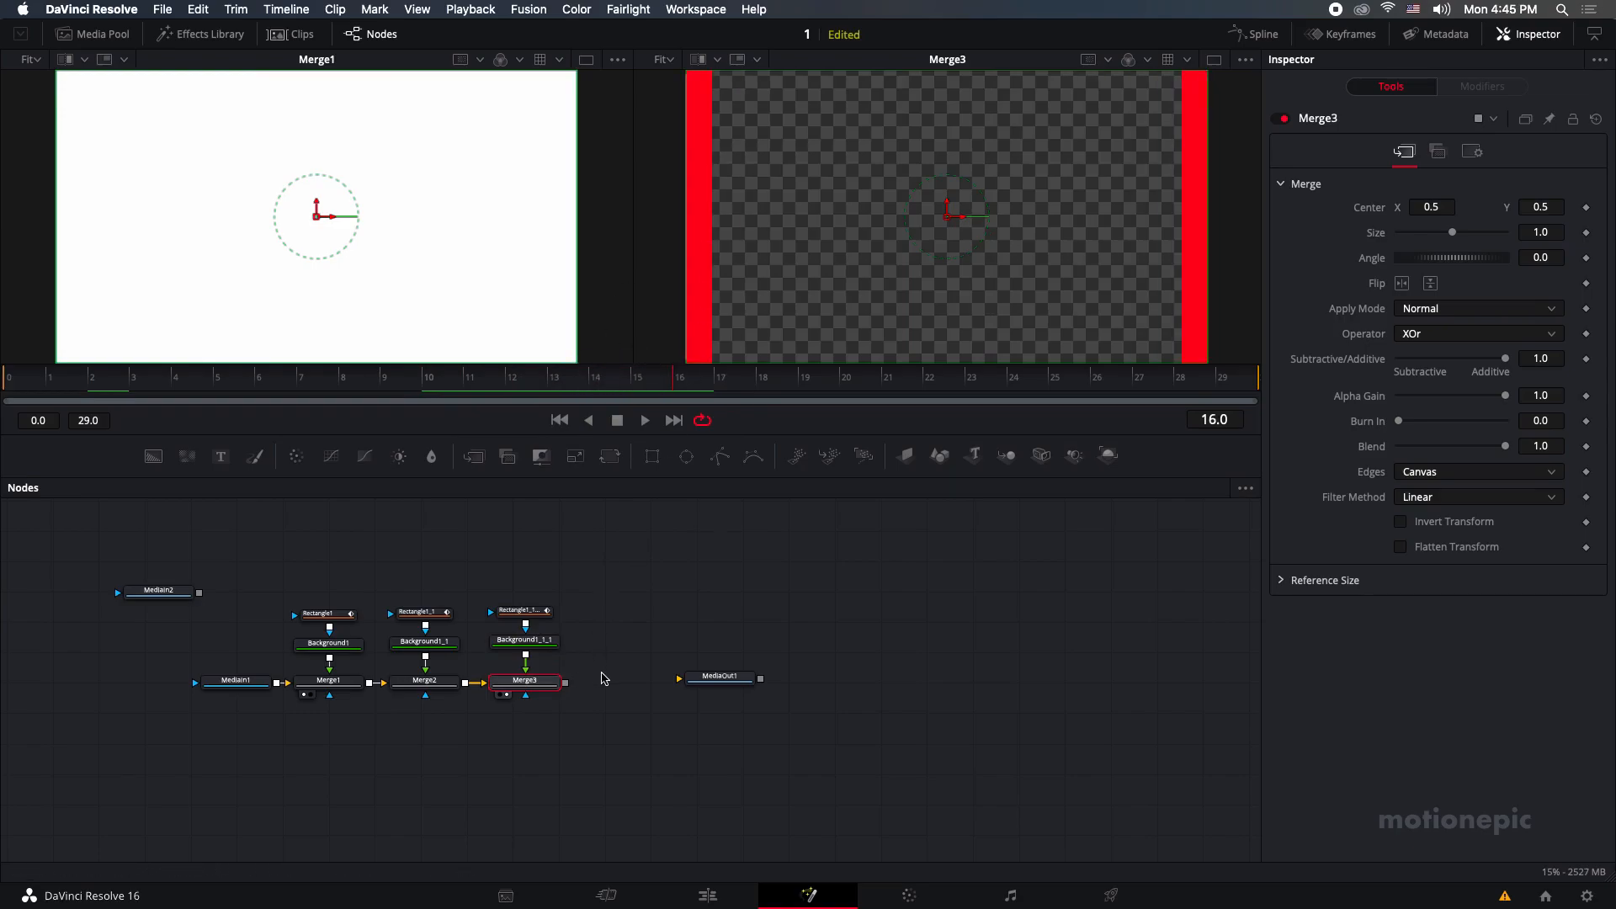
Merge MediaIn2 with the Merge3 output and connect the resulting merge node to MediaOut1.
left_click_drag(720, 678, 742, 677)
left_click(654, 707)
left_click_drag(157, 594, 564, 683)
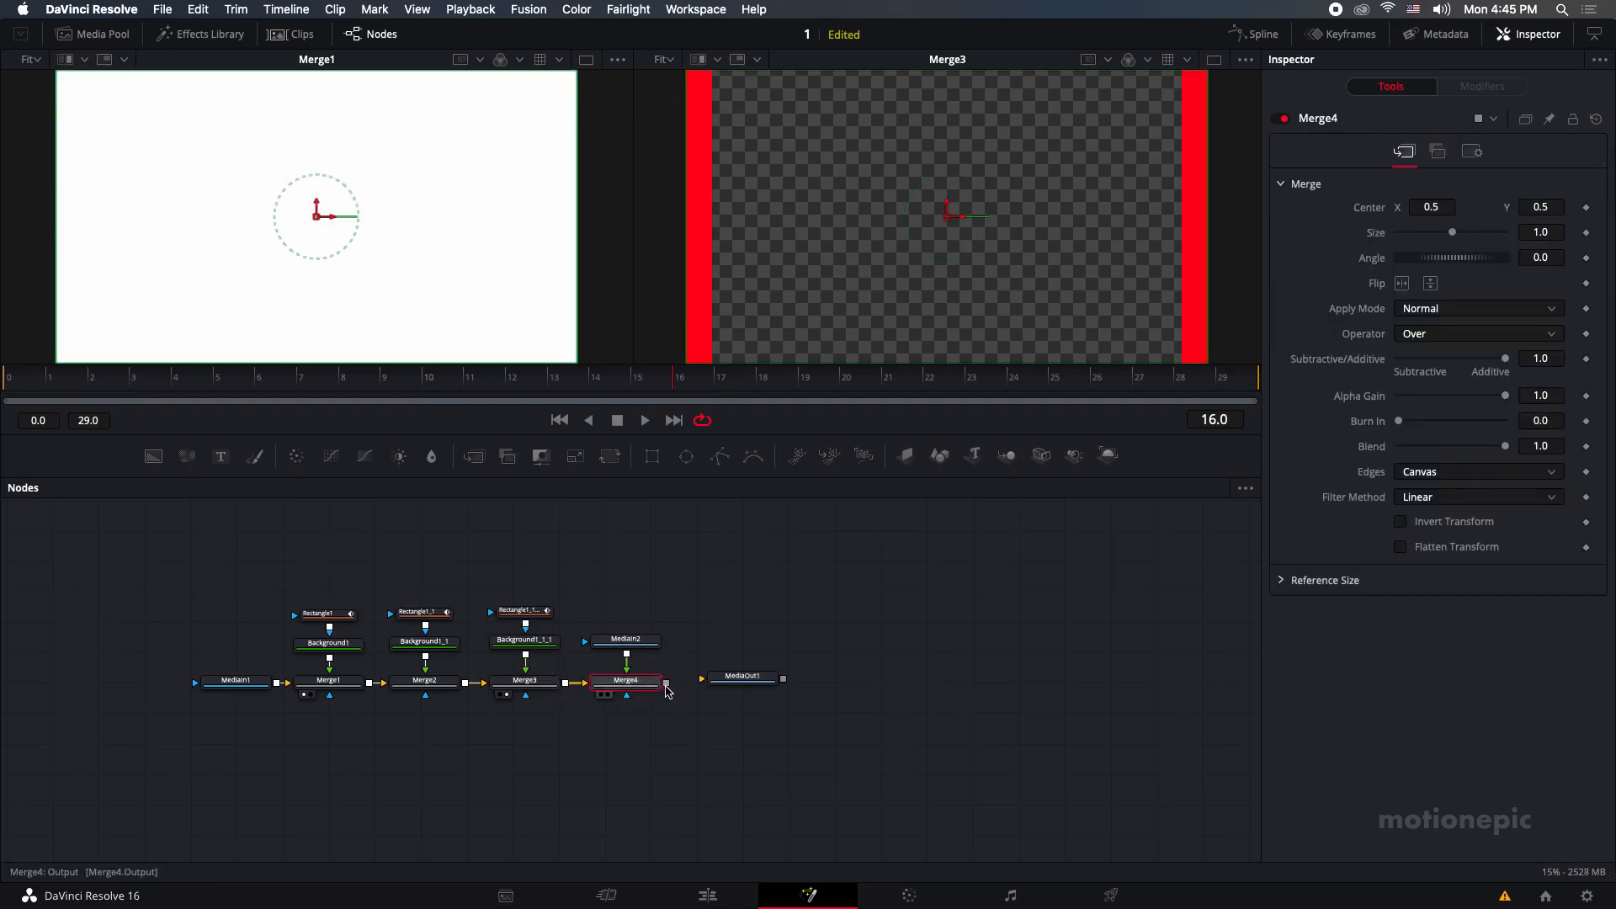
left_click_drag(666, 685, 741, 680)
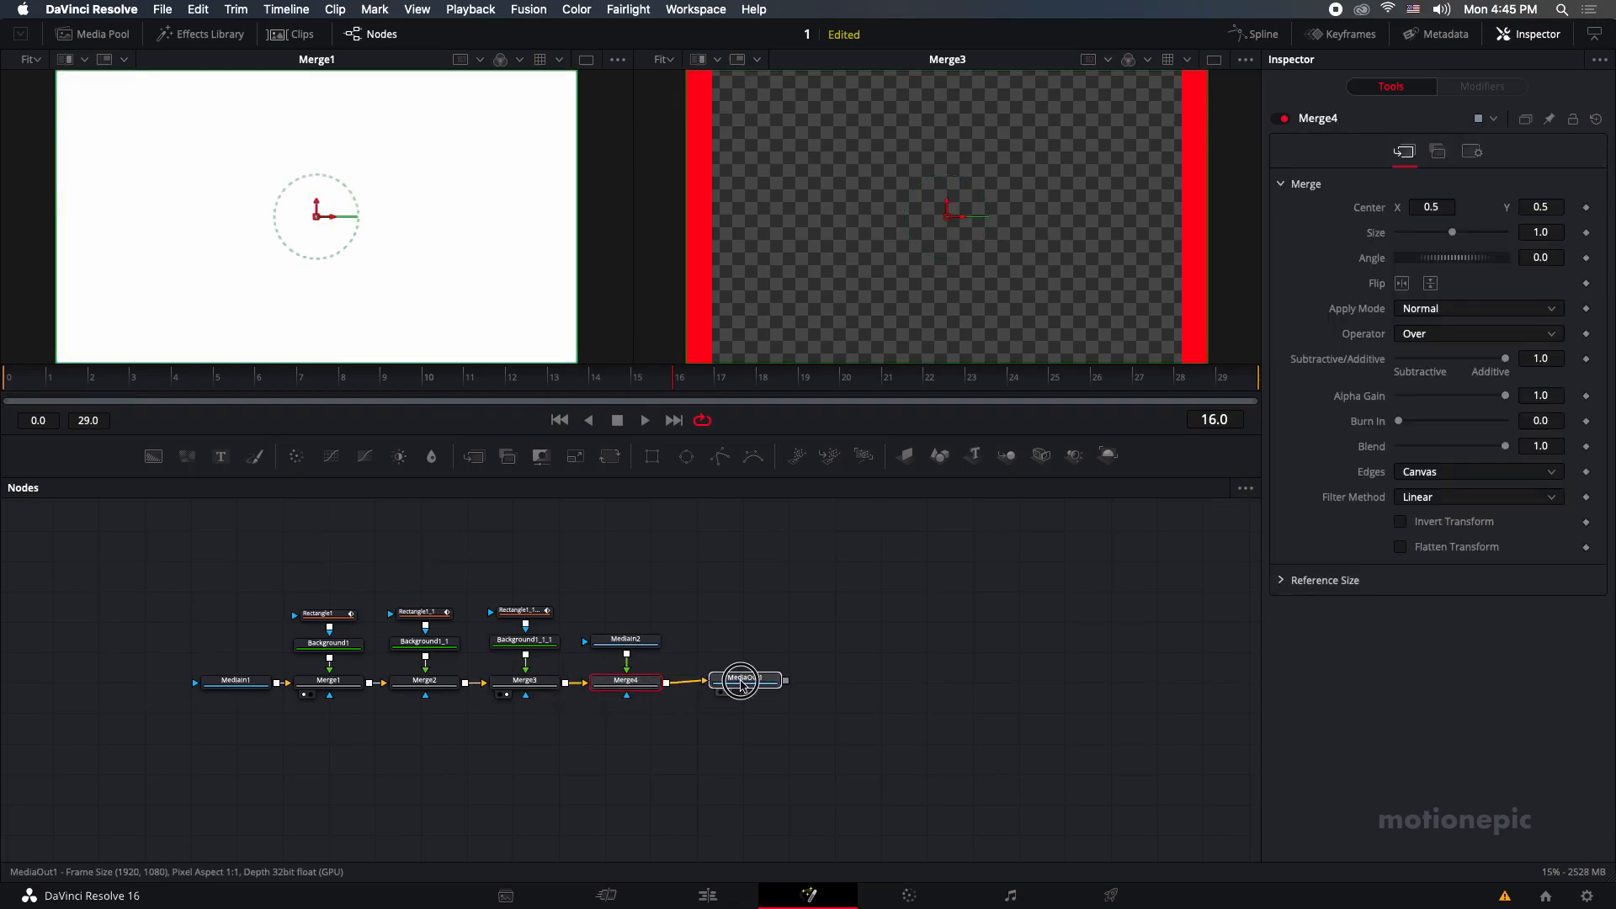
Show MediaOut1 in the second viewer and scrub back to frame 0 to check the final output.
left_click(744, 686)
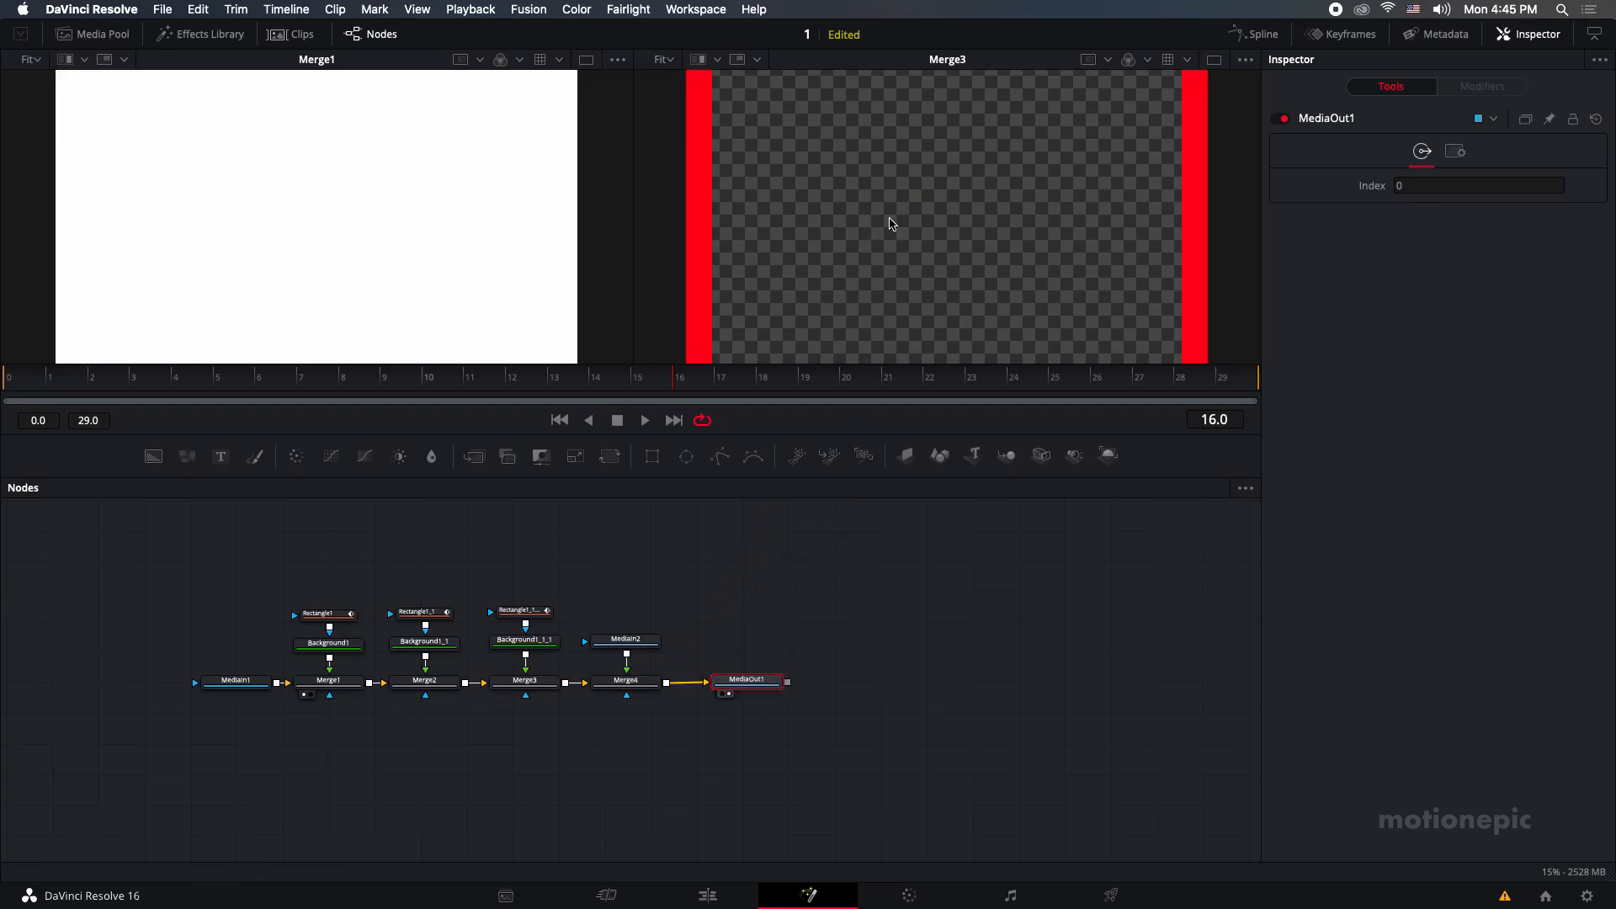
key("2")
mouse_move(25, 377)
left_mouse_down()
mouse_move(635, 376)
mouse_move(36, 376)
left_mouse_up()
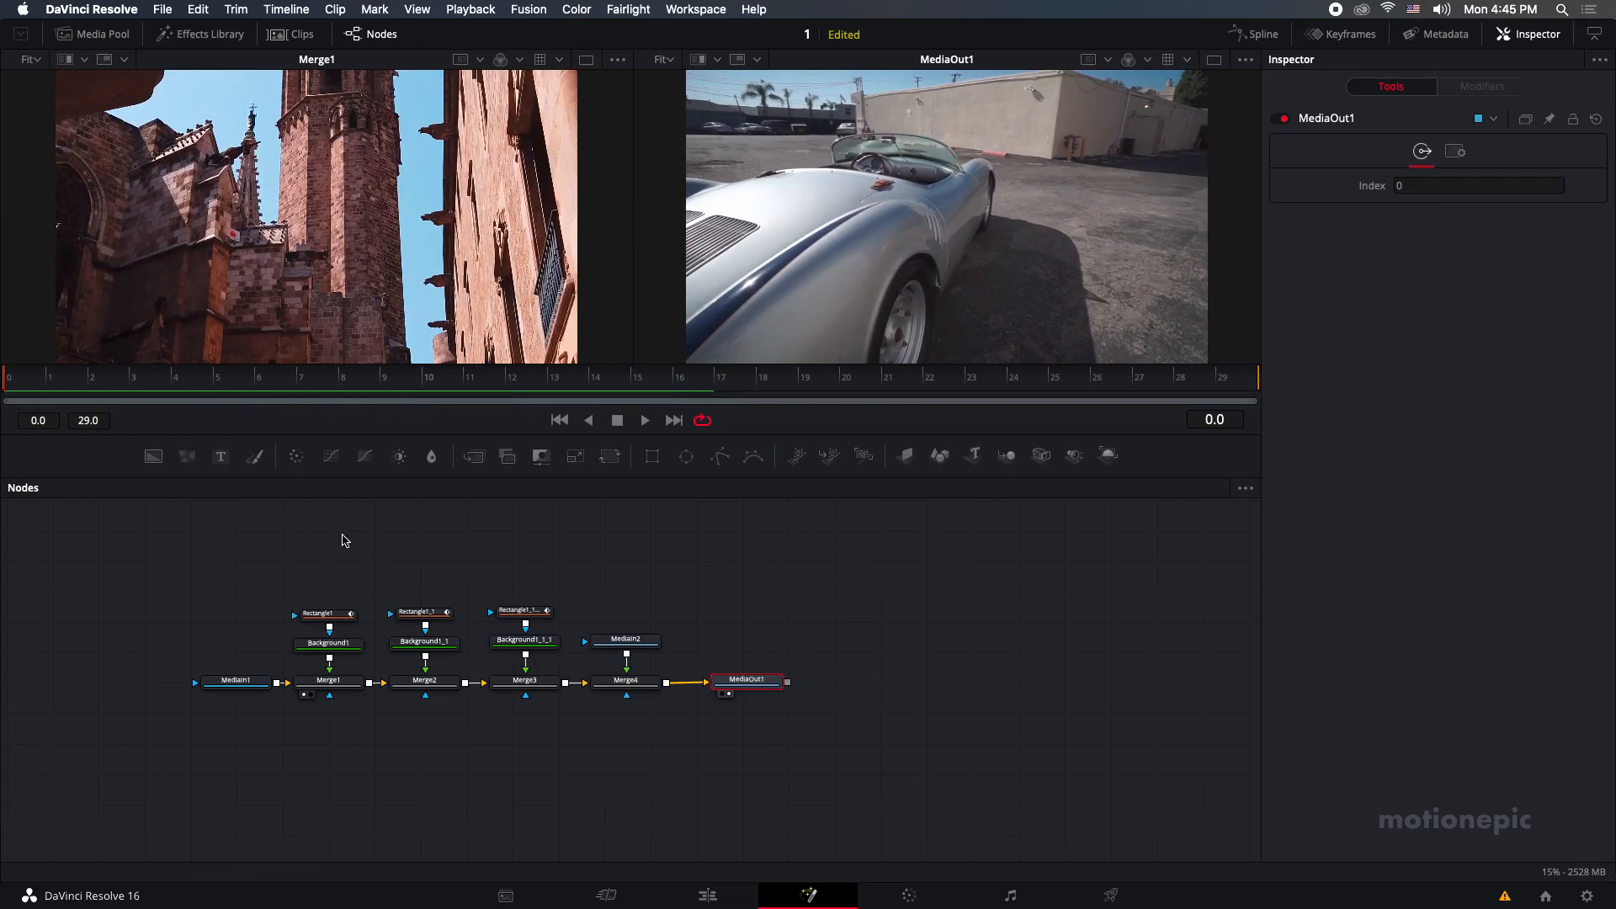
Swap the inputs of Merge4 and play back the transition.
left_click(626, 688)
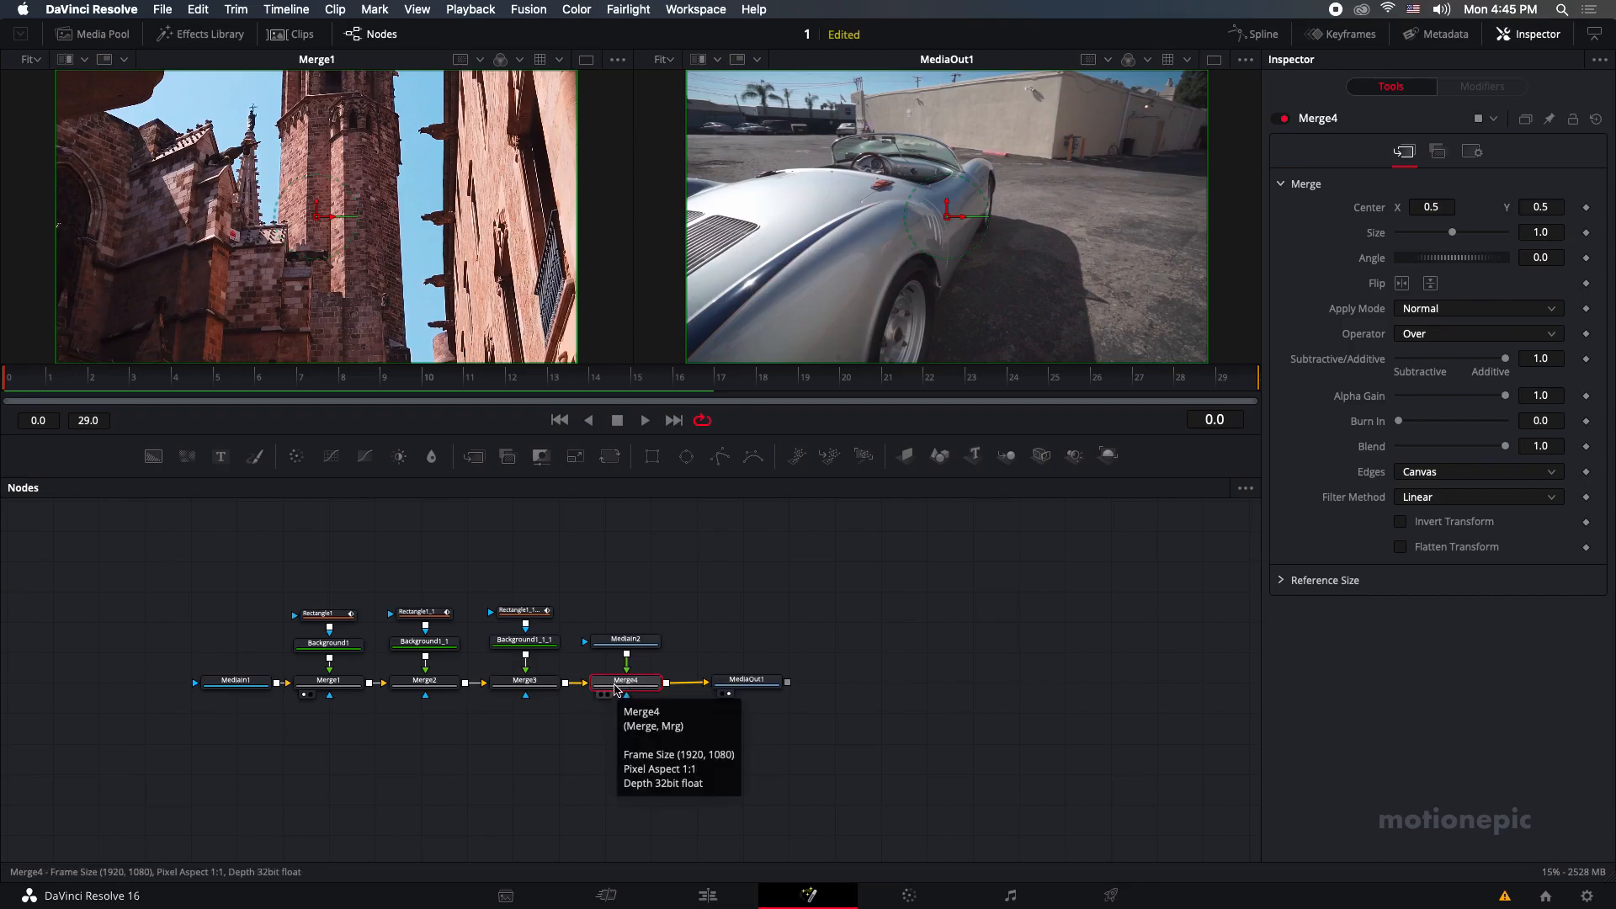
right_click(615, 688)
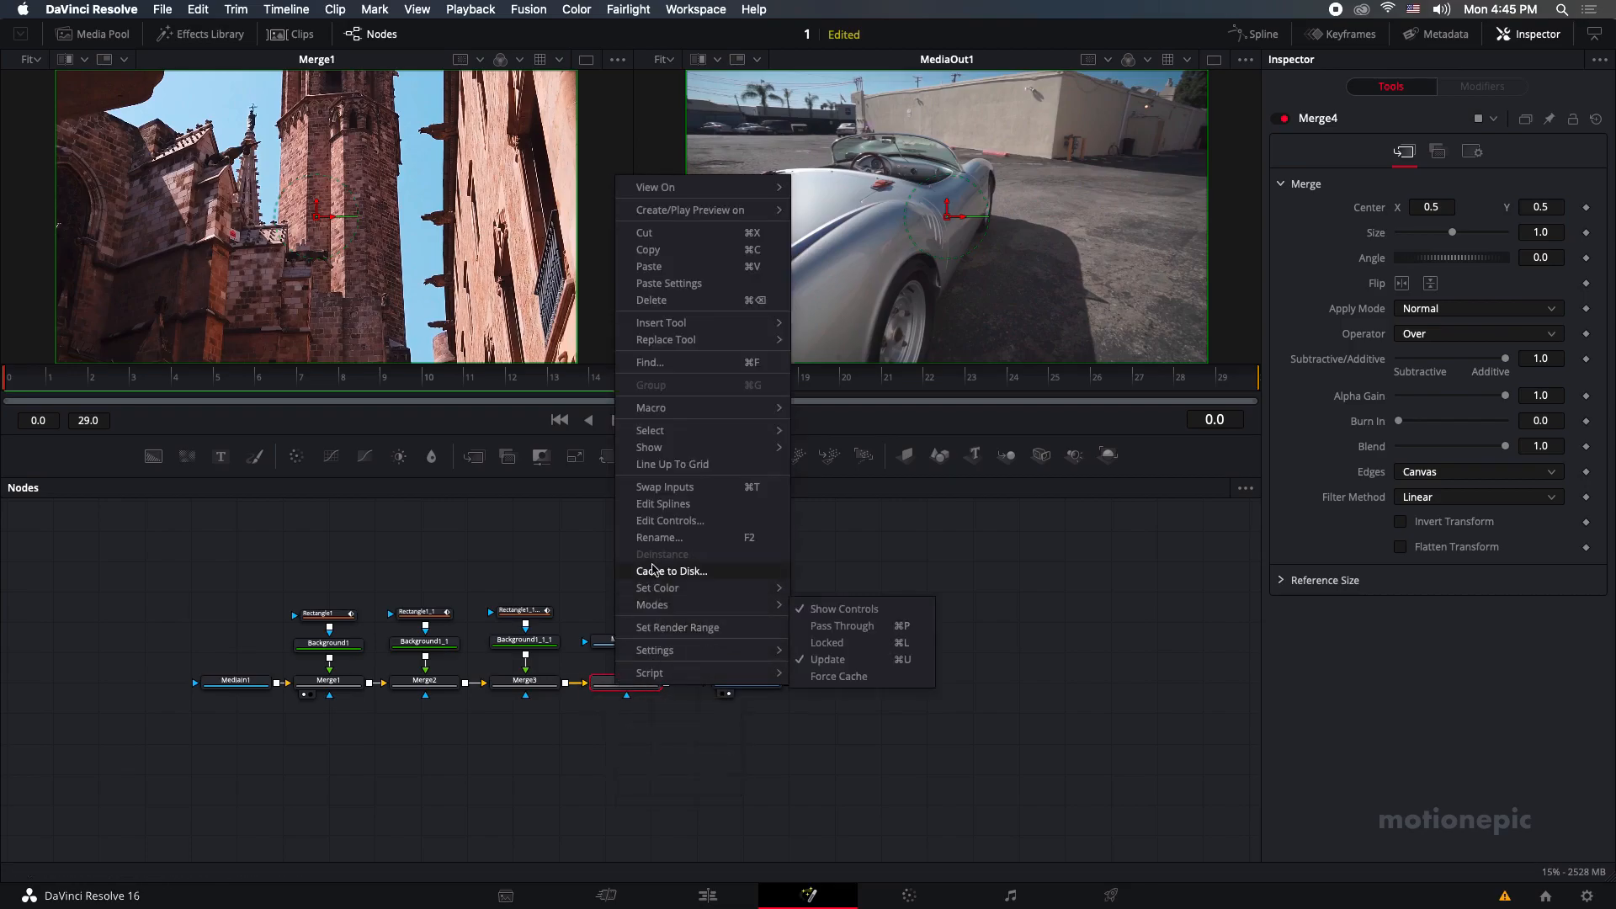
left_click(657, 490)
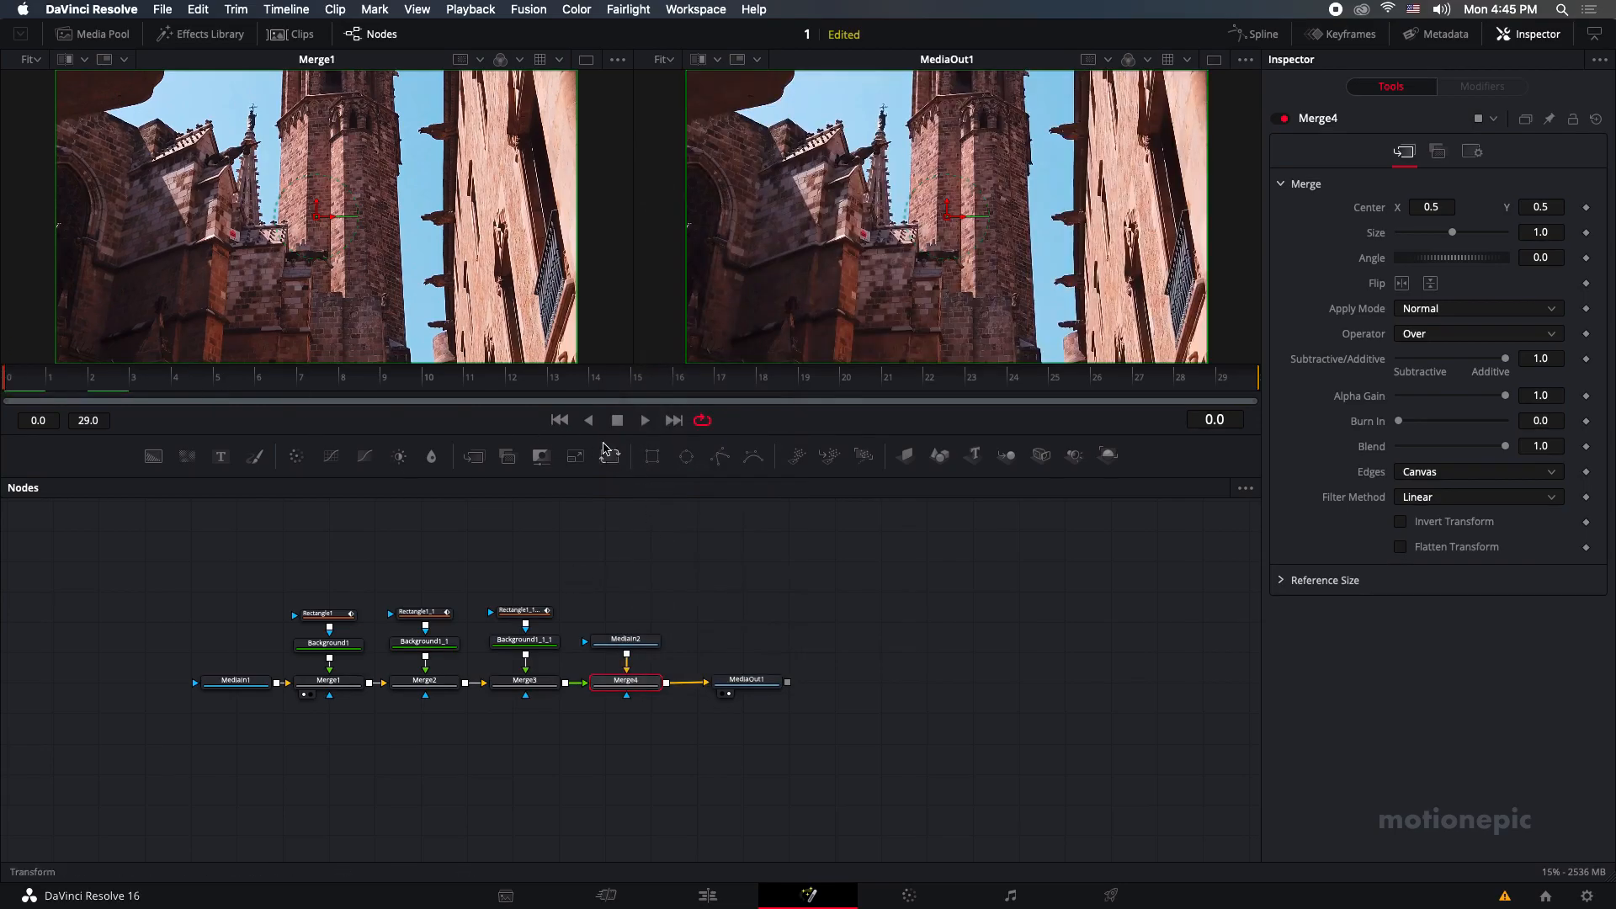
left_click(644, 419)
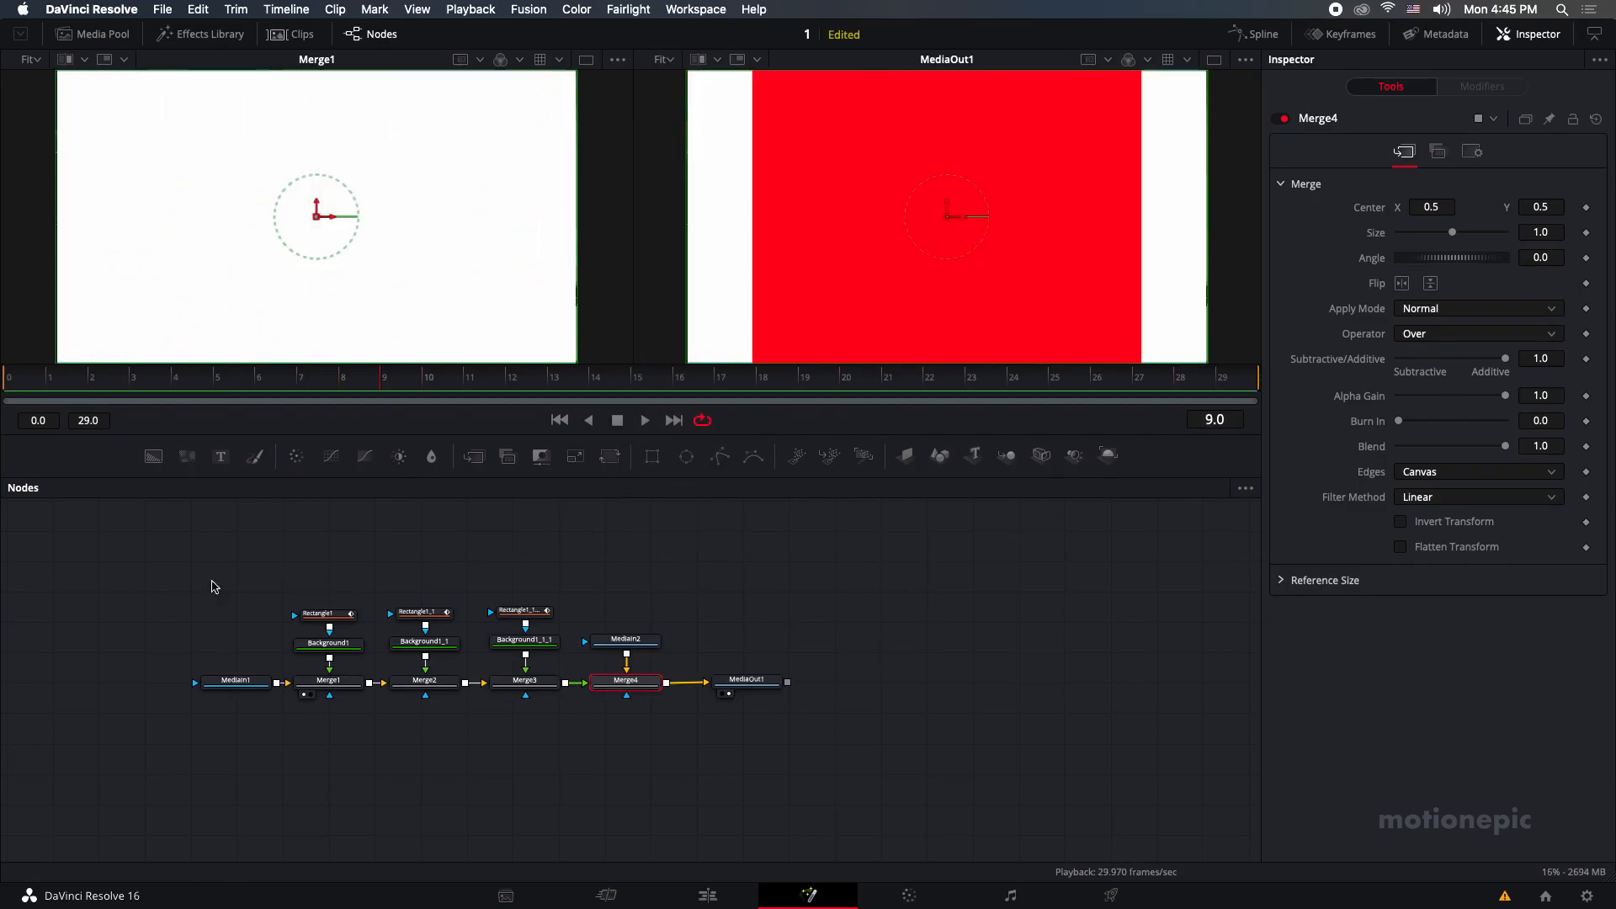
Start creating a macro from all nodes except MediaOut1 and move the macro editor clear of the node graph.
left_click_drag(106, 551, 657, 747)
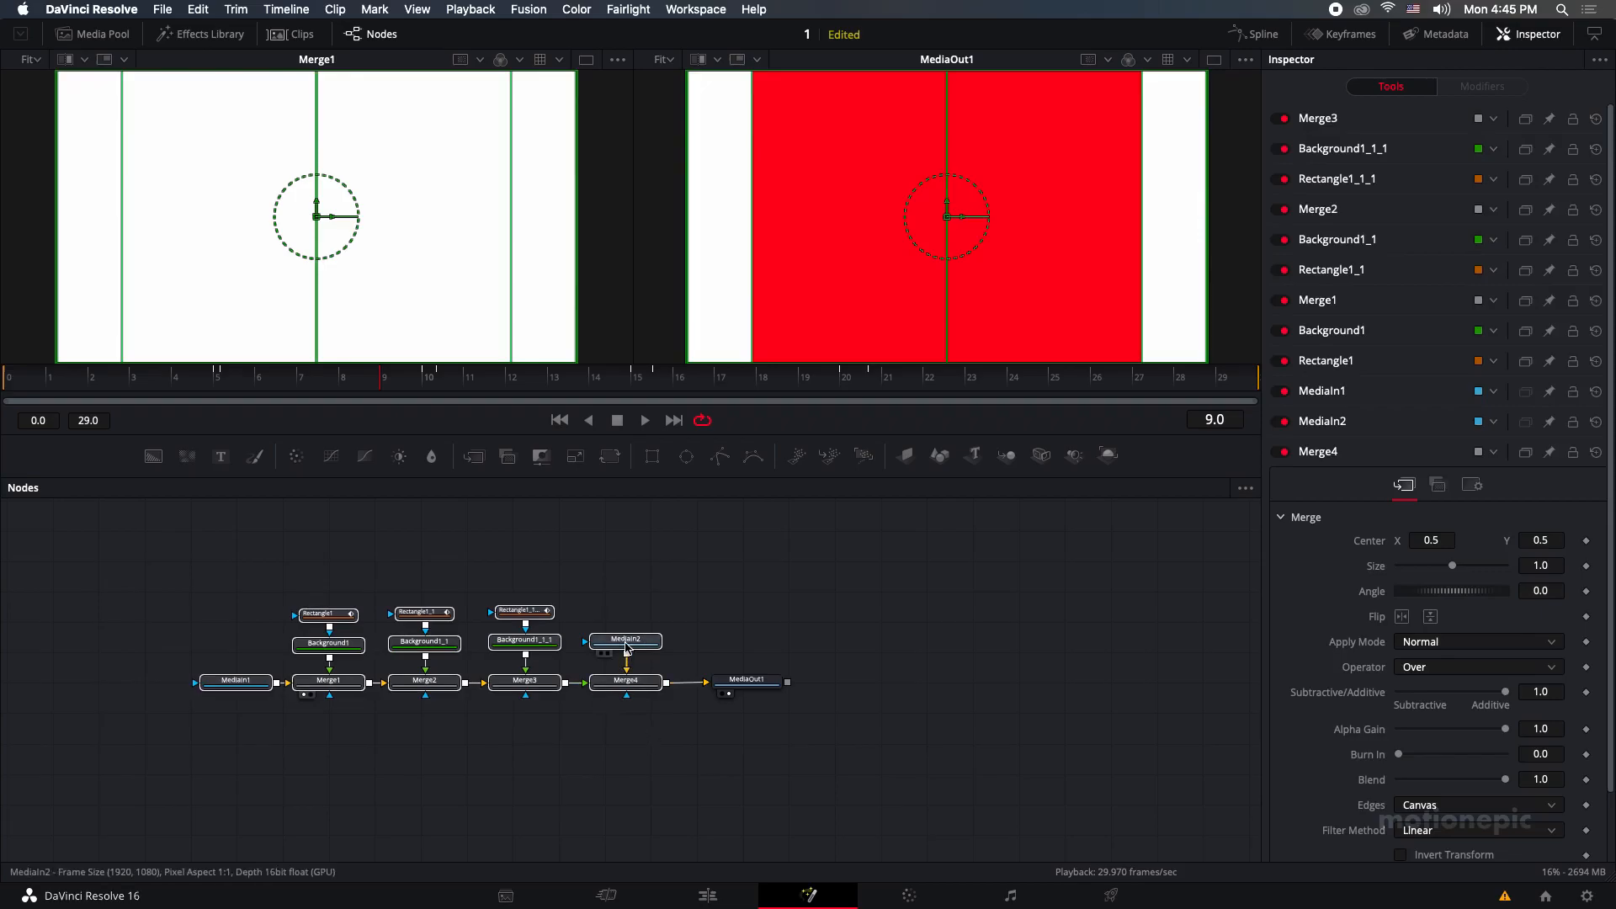
right_click(624, 680)
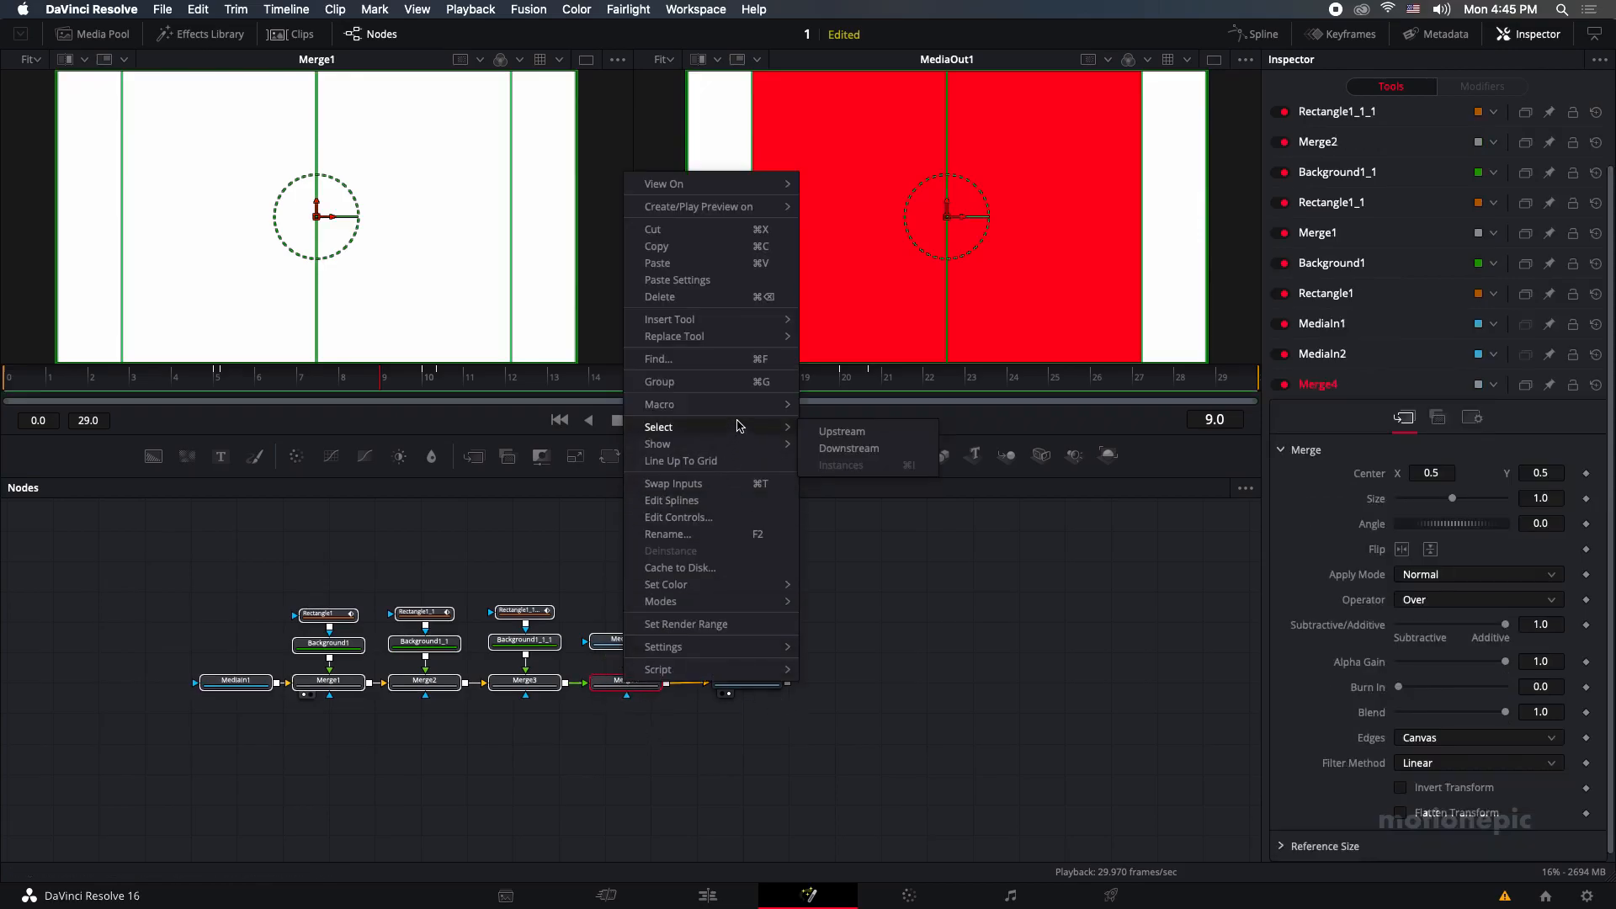
mouse_move(750, 406)
left_click(840, 409)
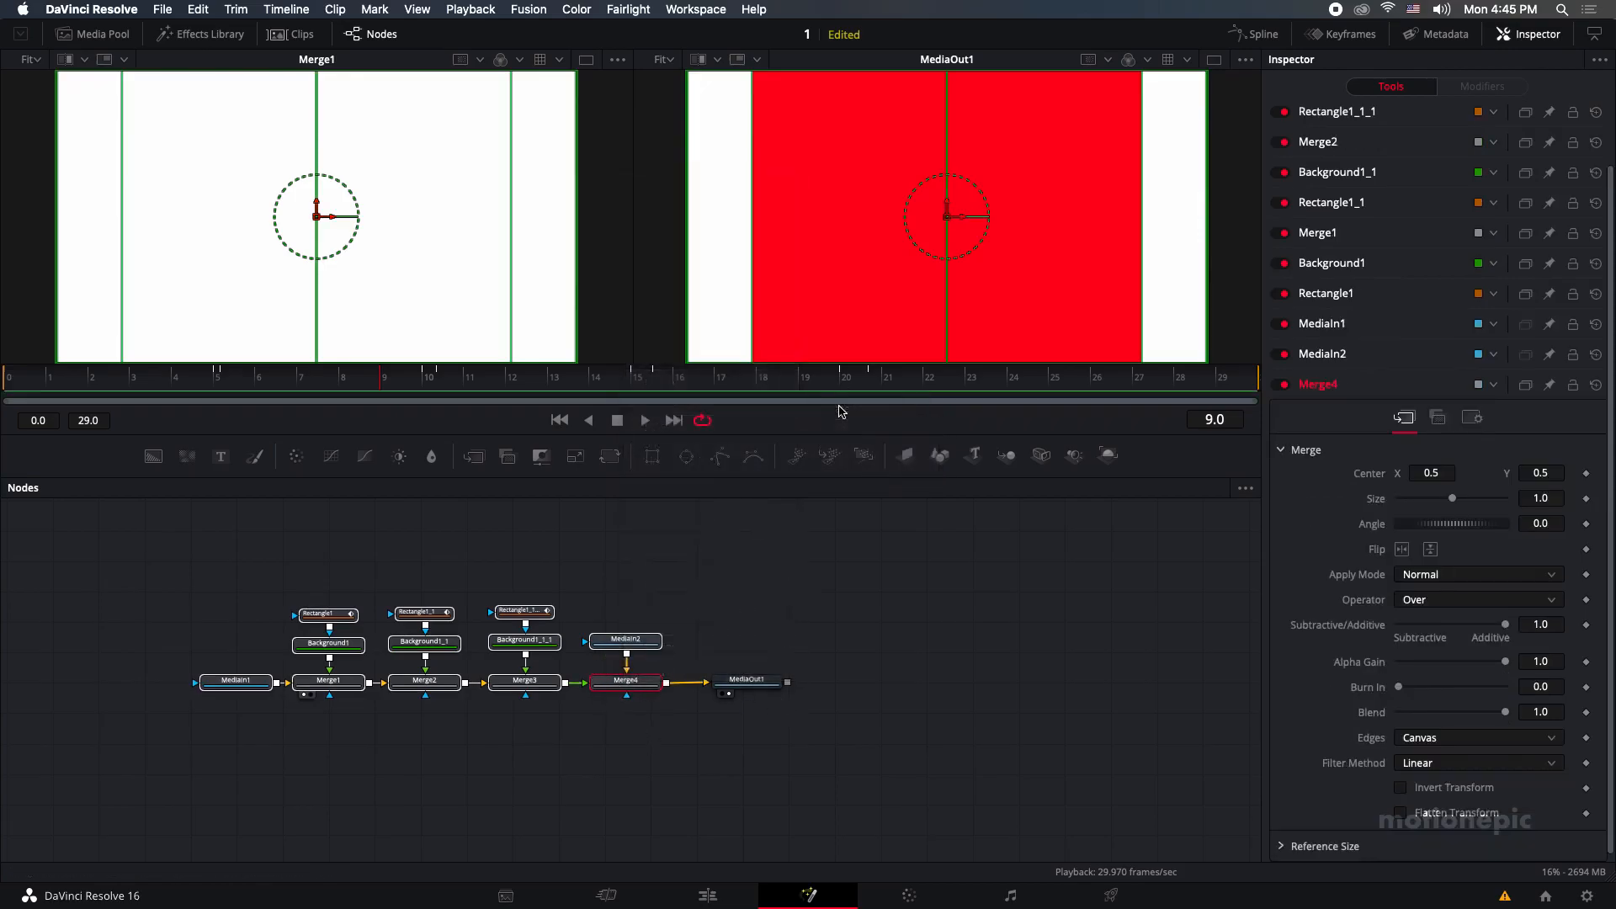
left_click(103, 137)
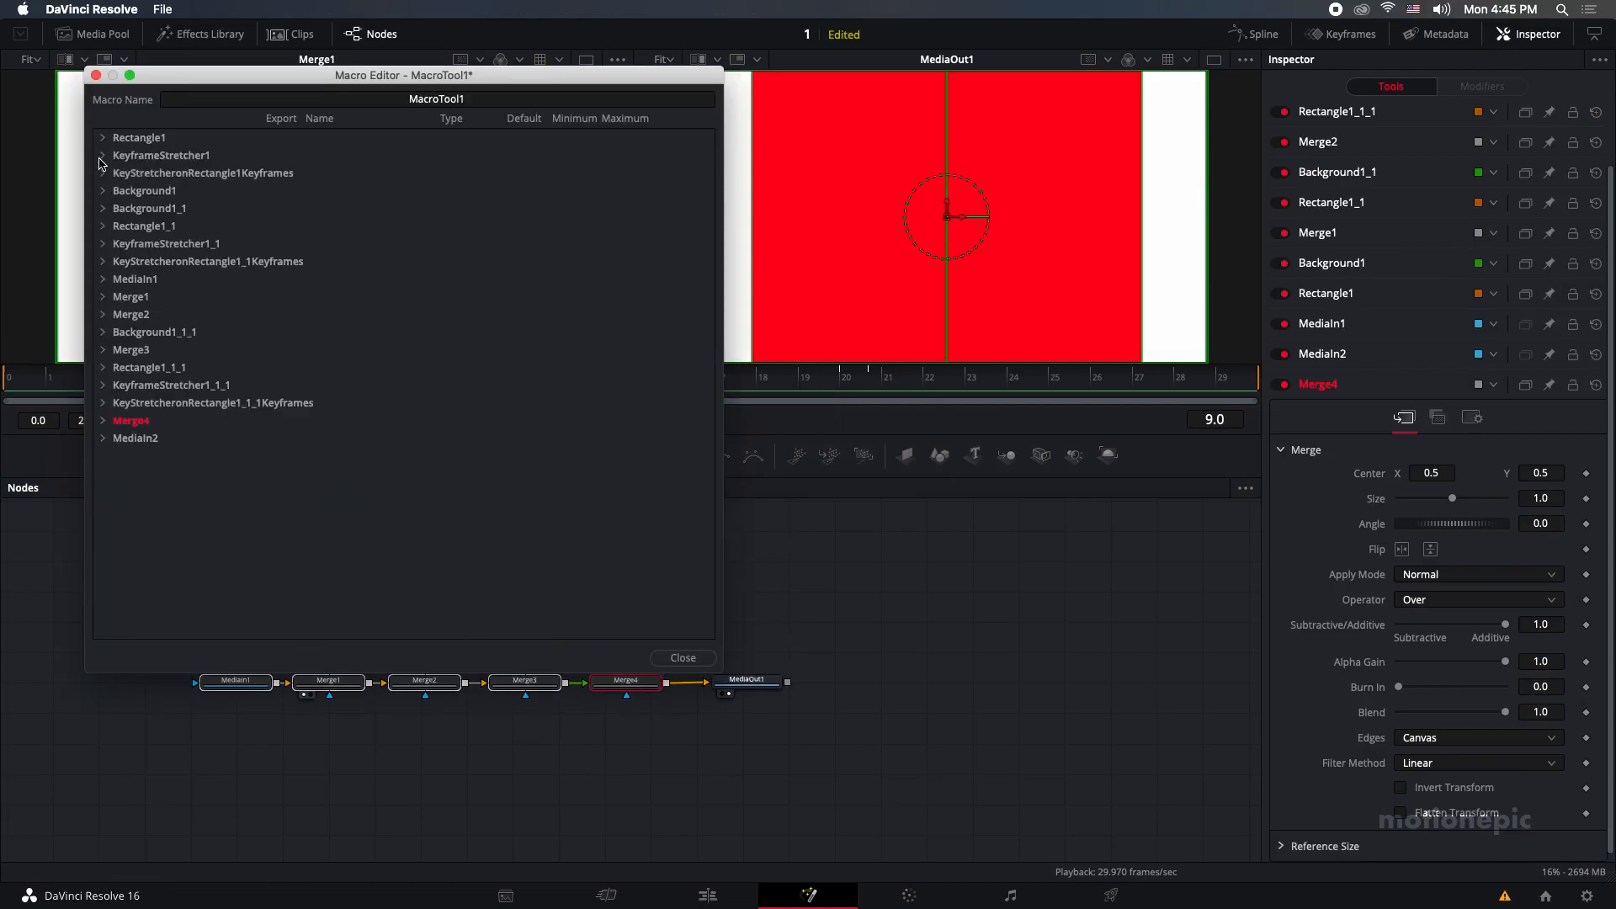
left_click_drag(158, 78, 740, 120)
Mark all Color parameters of Background1, from Type through SubPixel, for export in the macro.
left_click(685, 233)
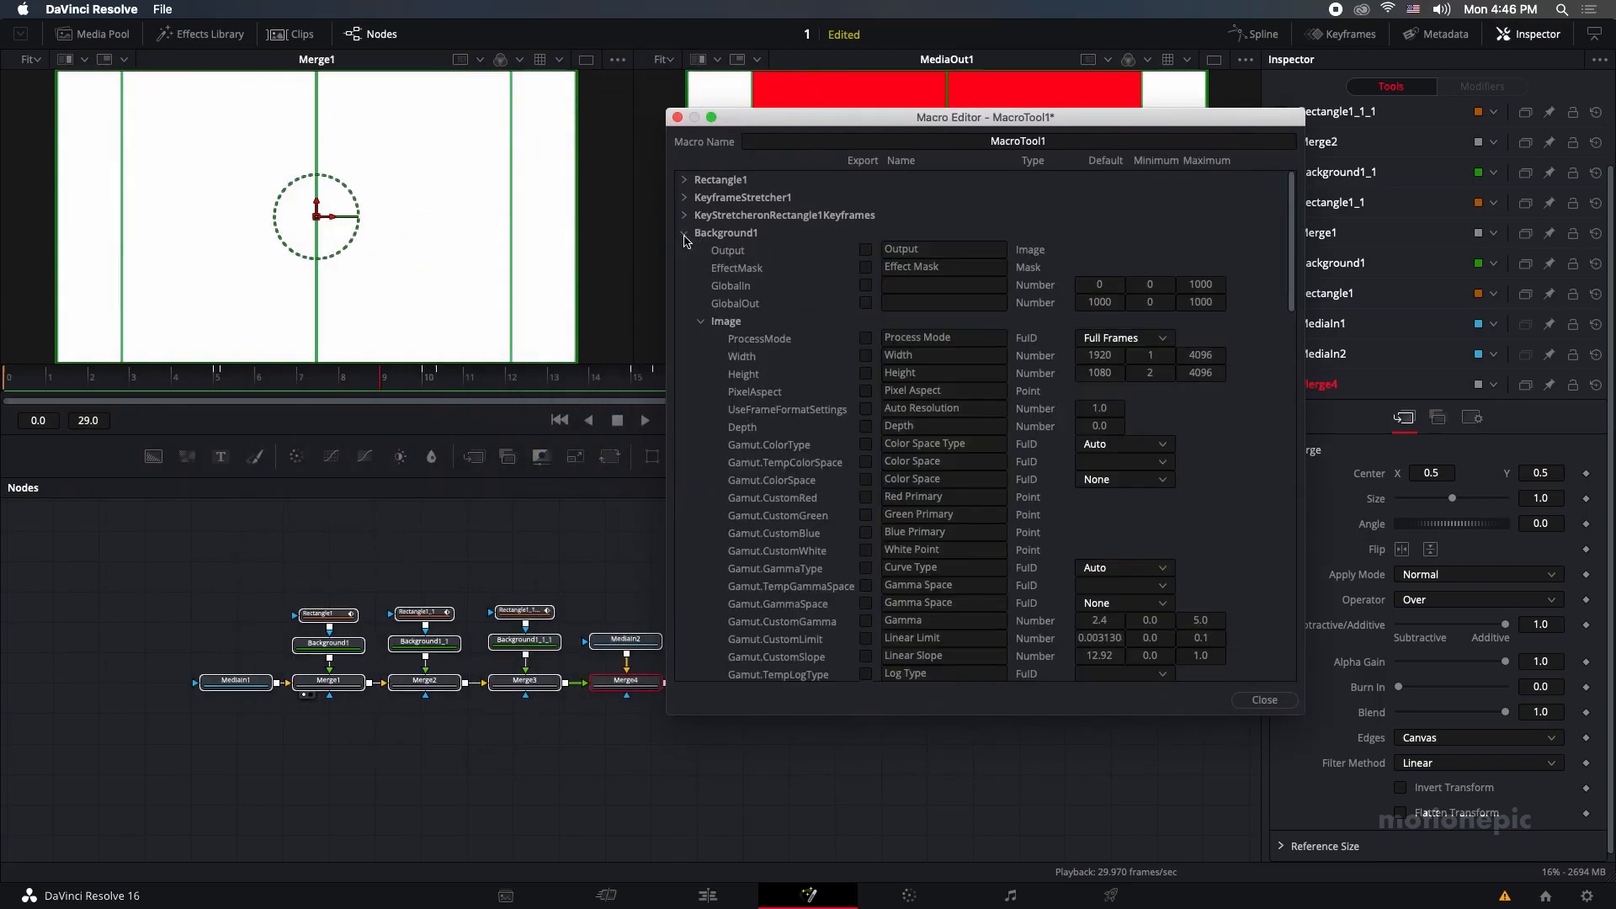
left_click(701, 322)
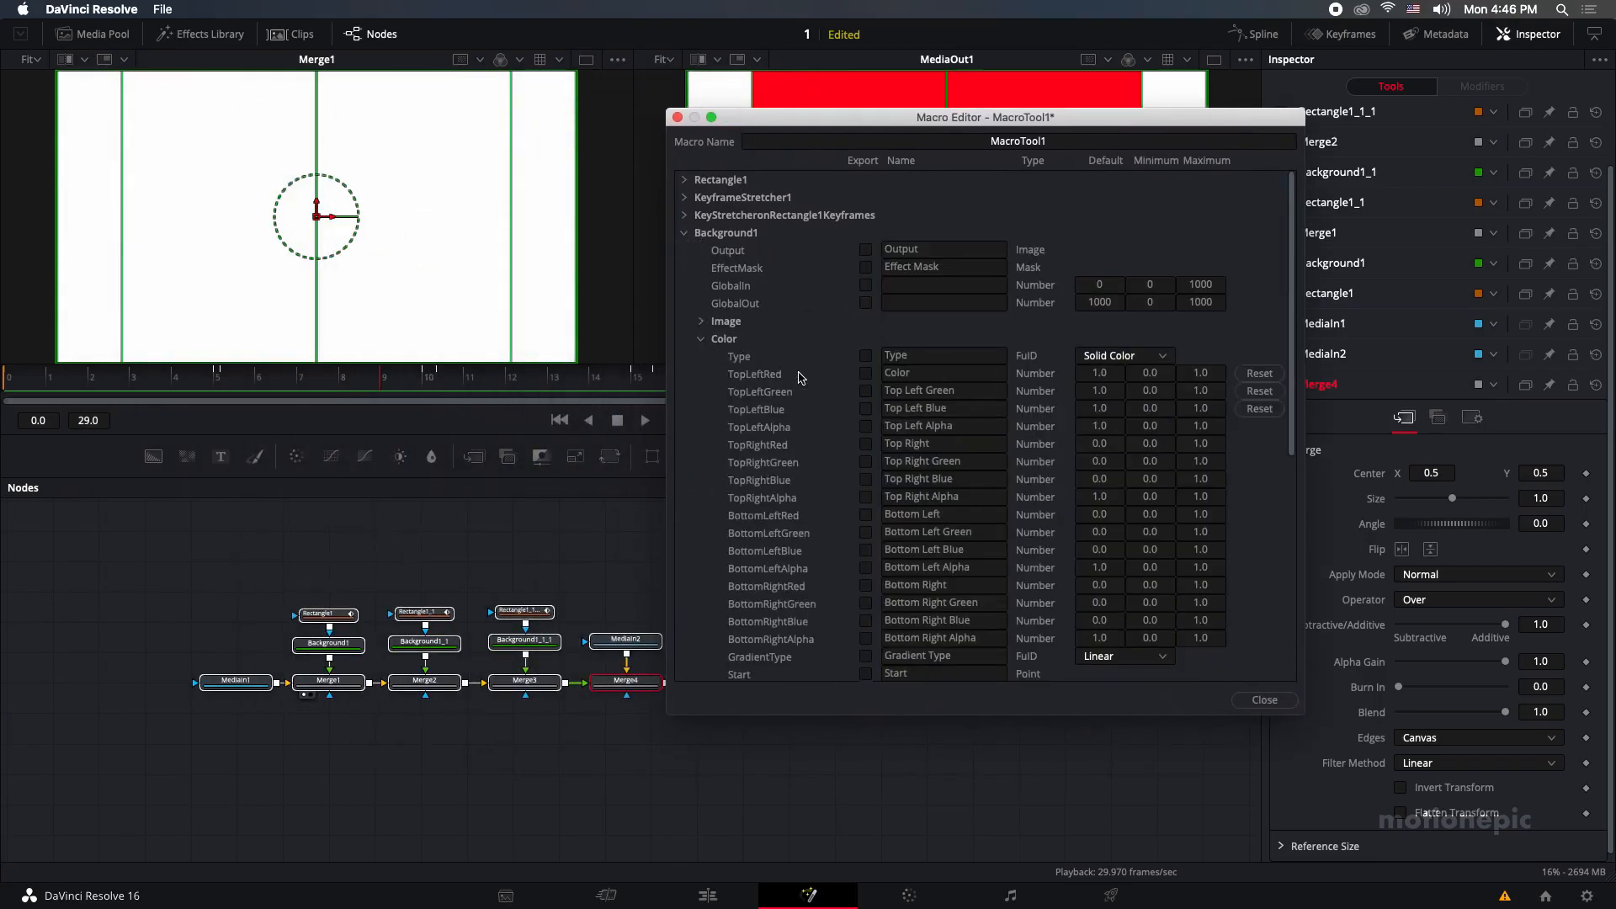
left_click(866, 356)
left_click(866, 392)
left_click(866, 409)
left_click(865, 427)
left_click(866, 496)
left_click(866, 568)
left_click(866, 604)
scroll(850, 597, "down", 3)
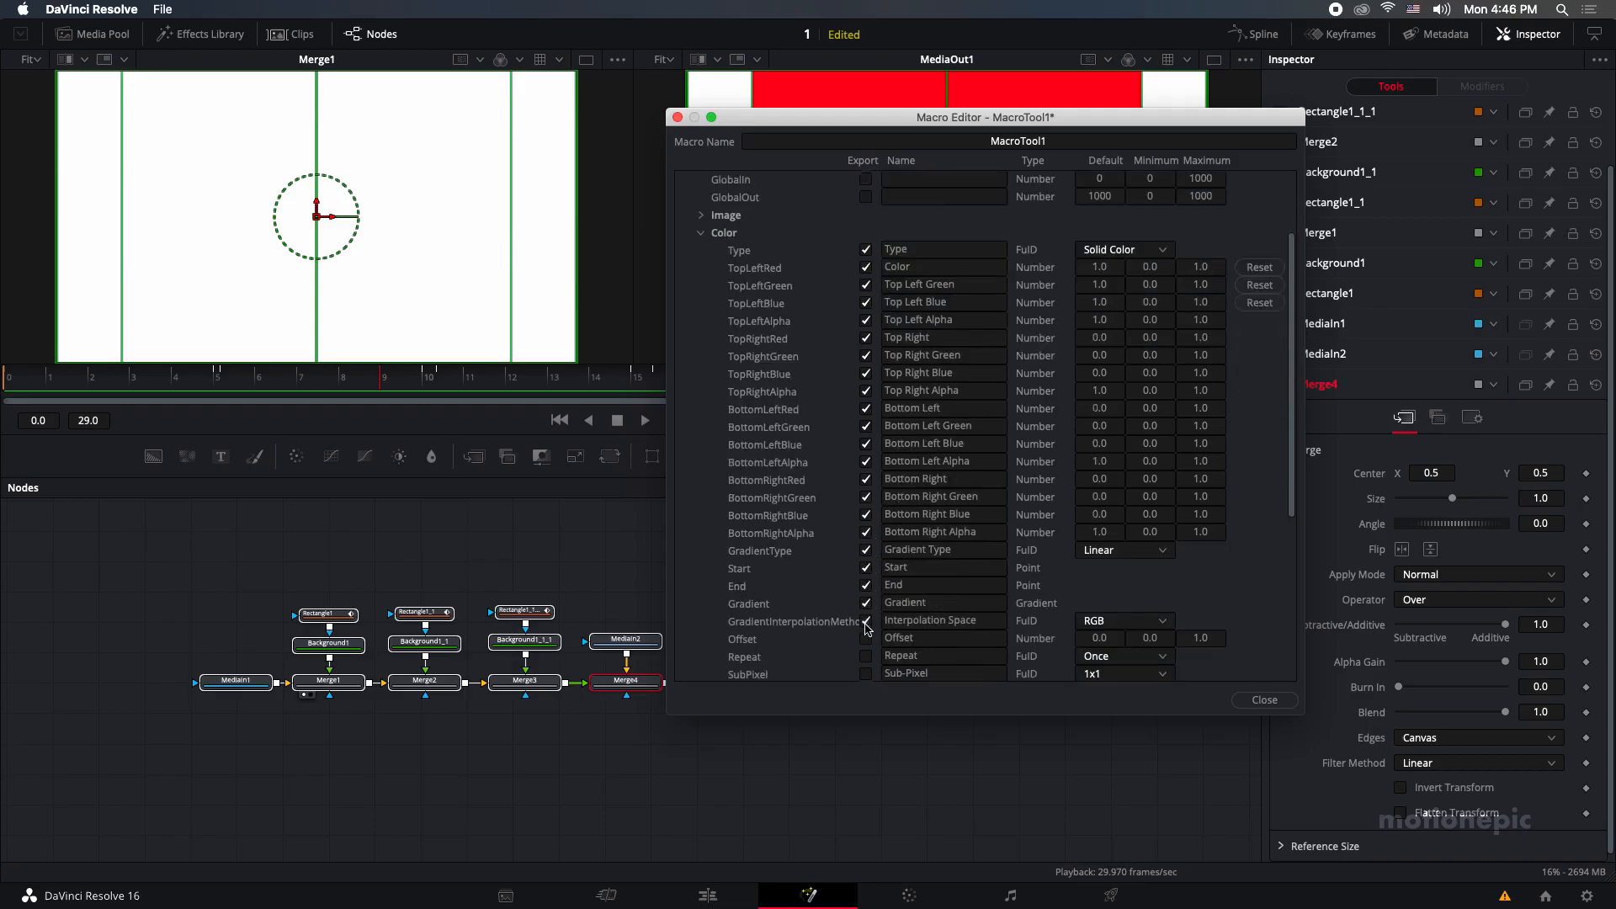
scroll(837, 610, "down", 3)
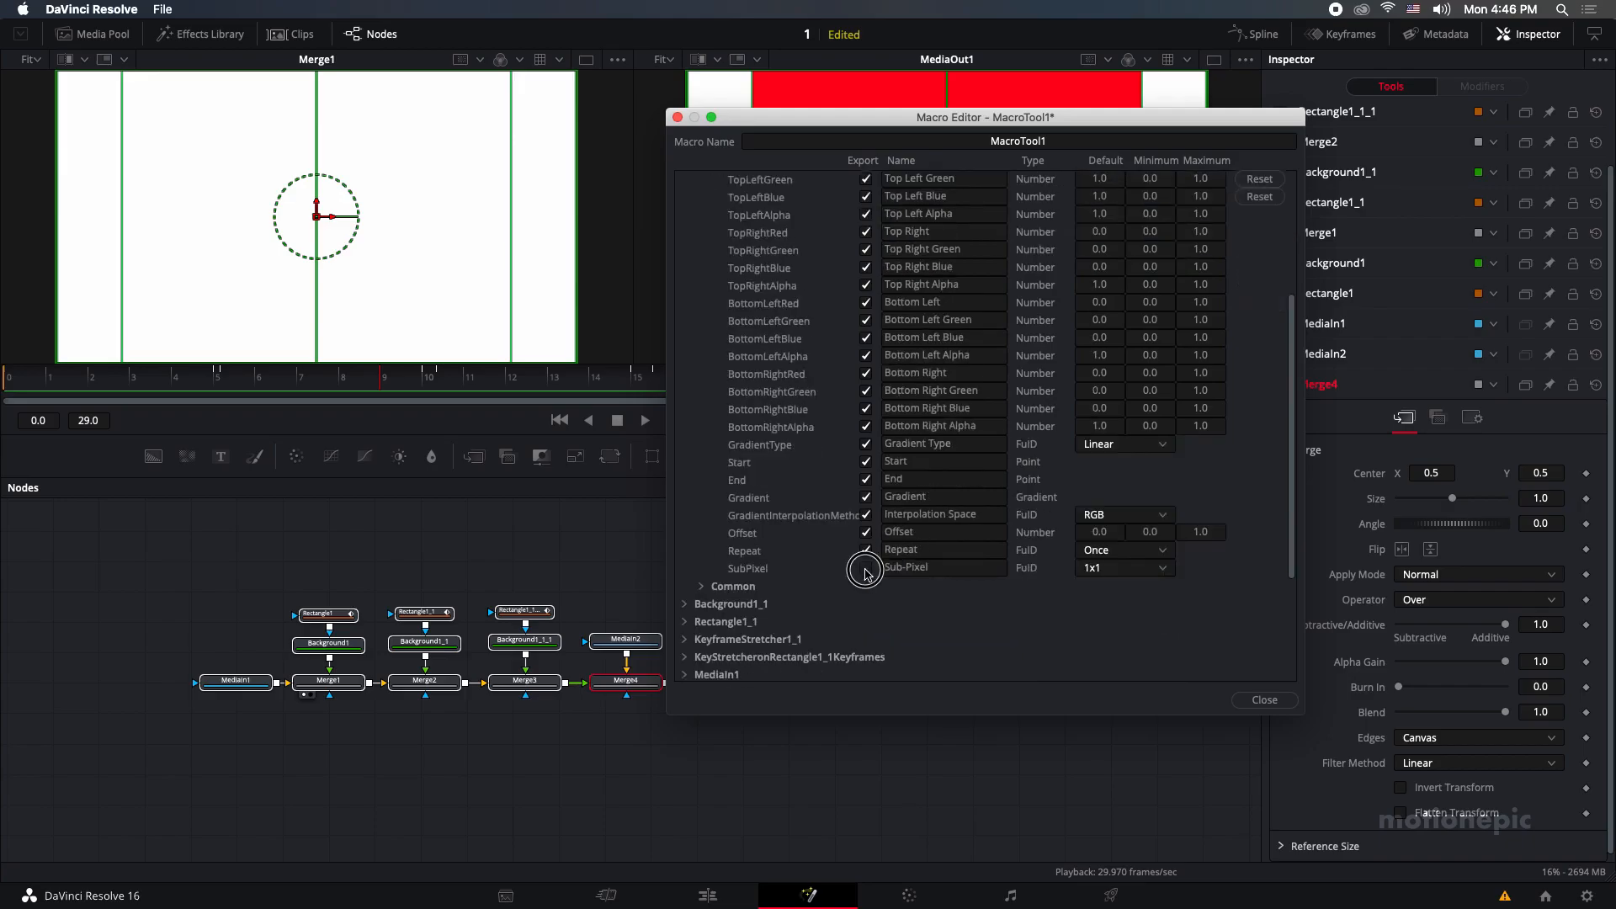
scroll(761, 513, "up", 6)
left_click(700, 338)
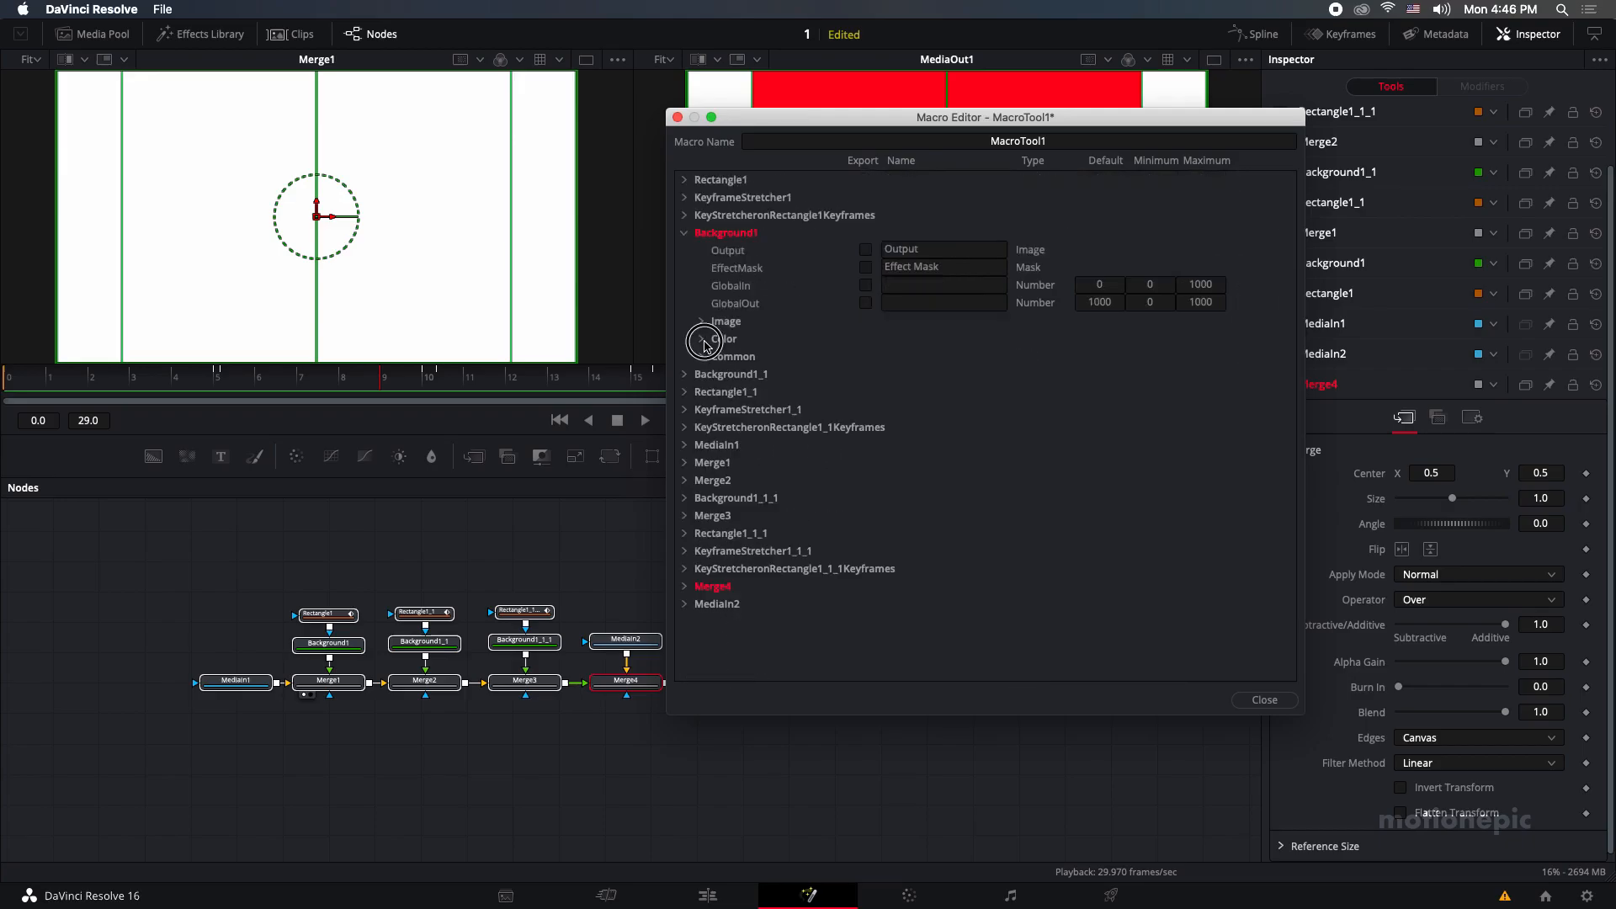
left_click(684, 233)
Mark all Color parameters of Background1_1 for export in the macro.
left_click(684, 251)
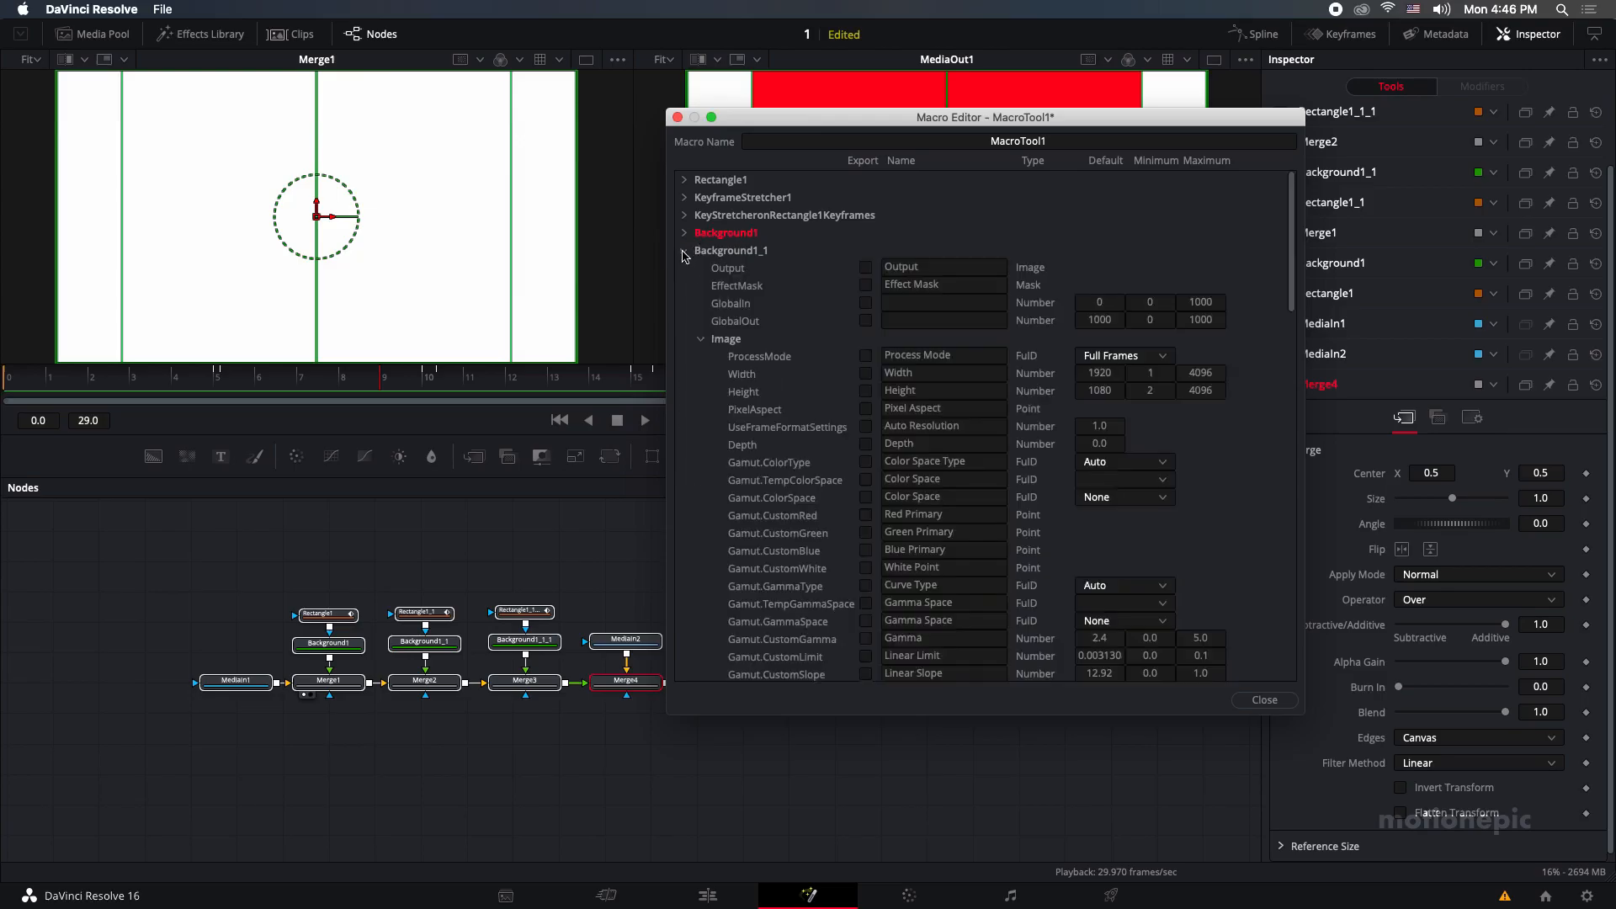
left_click(700, 338)
left_click(700, 356)
left_click(865, 373)
left_click(865, 391)
left_click(866, 462)
left_click(865, 479)
left_click(866, 497)
left_click(866, 515)
left_click(867, 532)
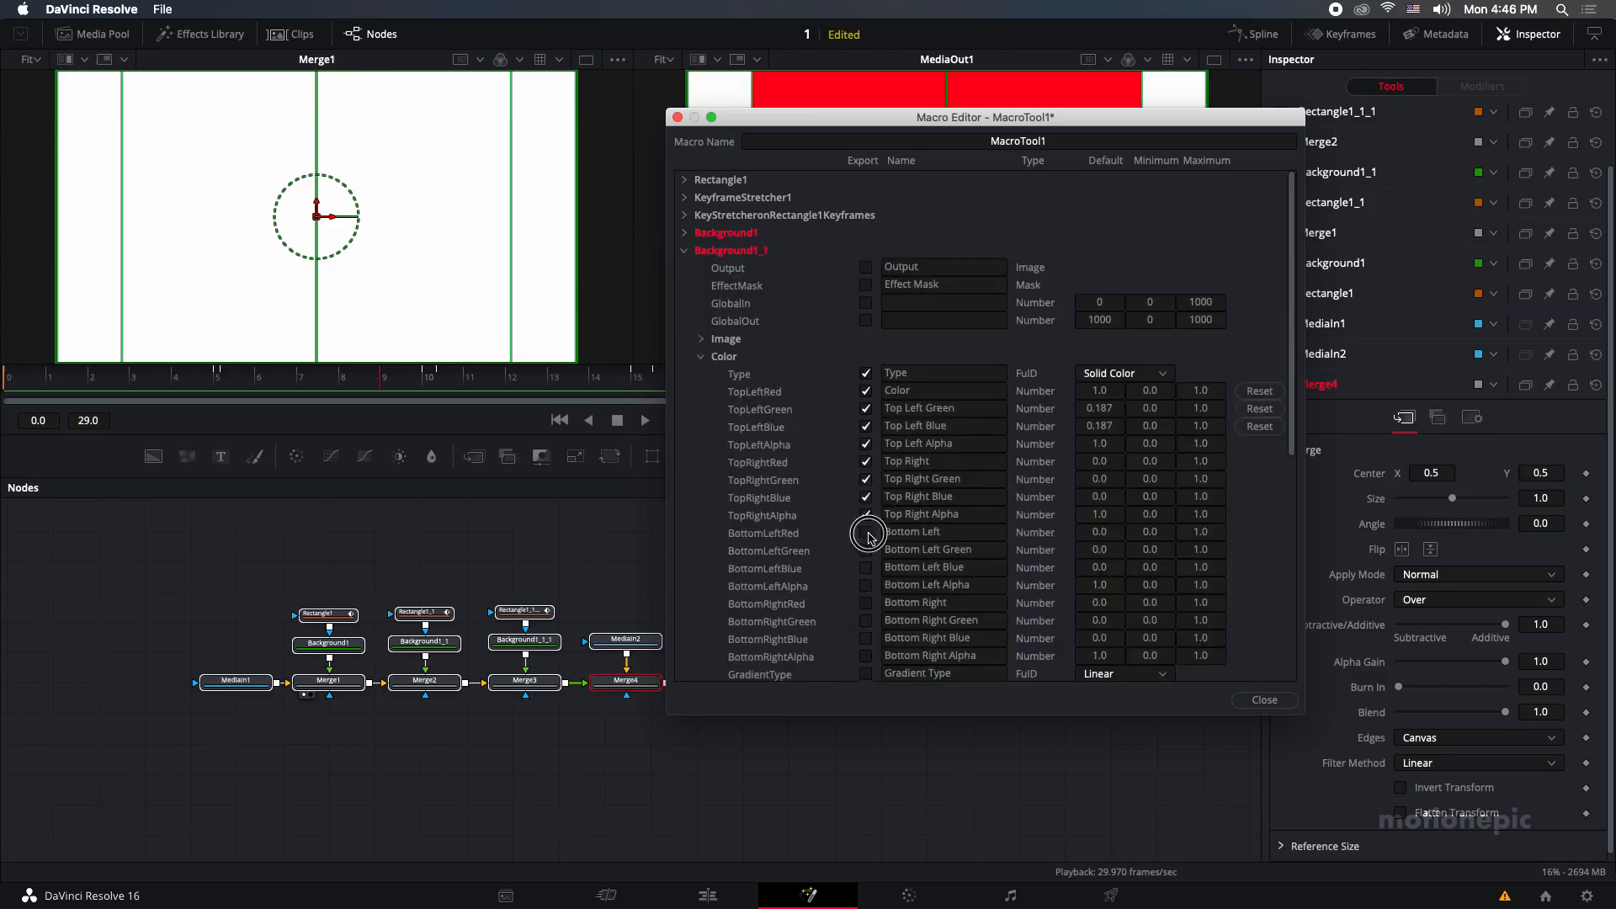
left_click(866, 551)
left_click(867, 568)
scroll(880, 548, "down", 4)
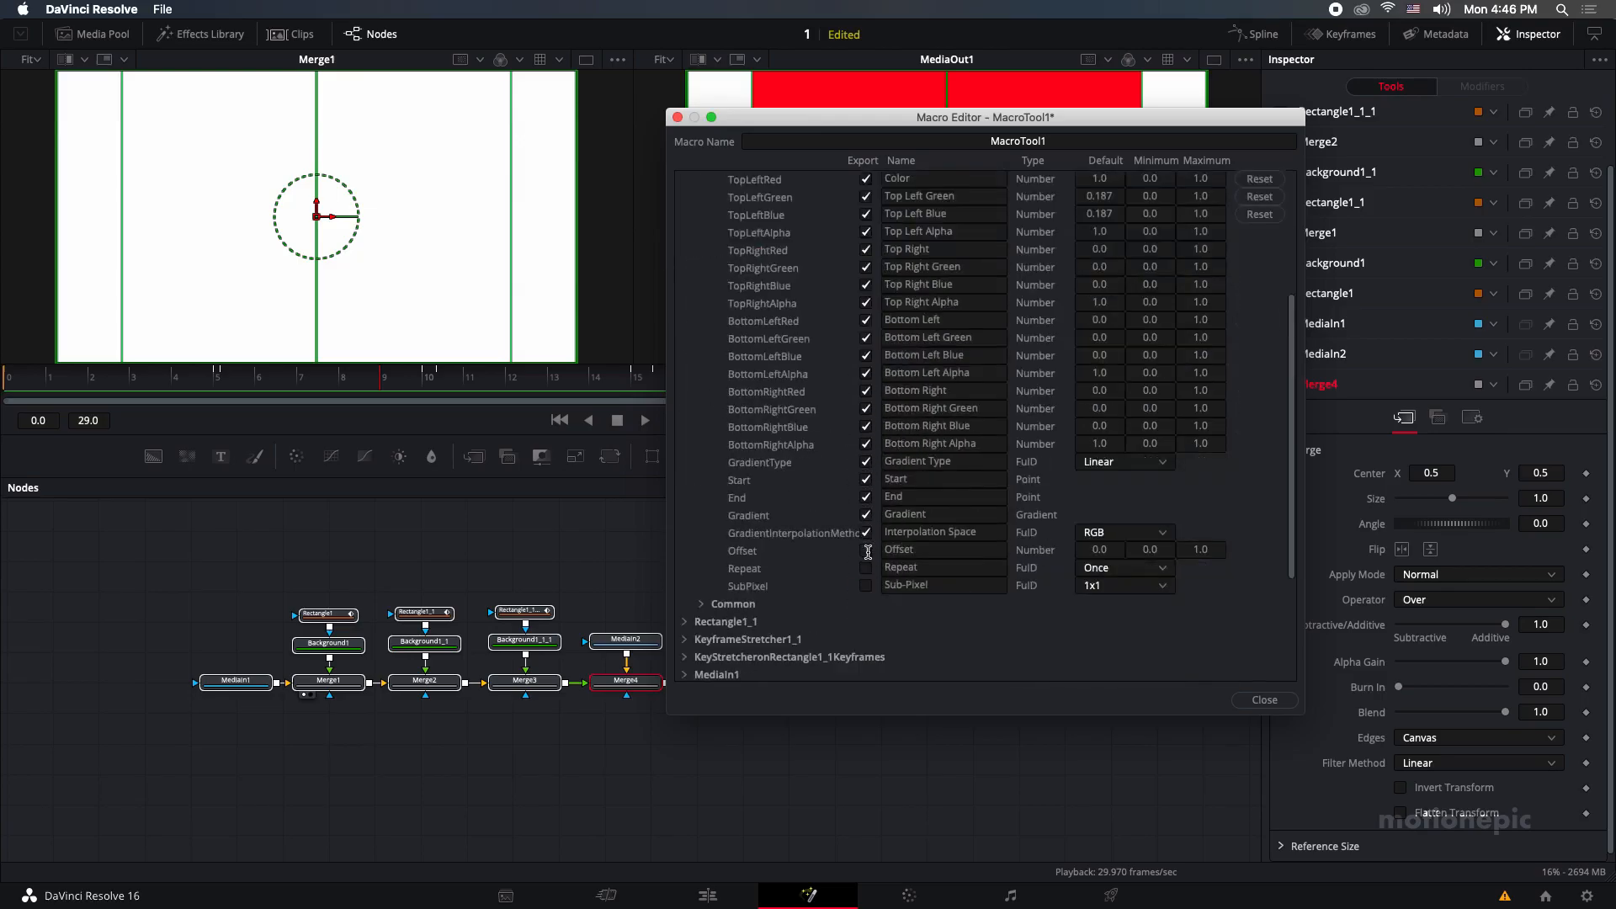
scroll(830, 489, "up", 5)
left_click(685, 249)
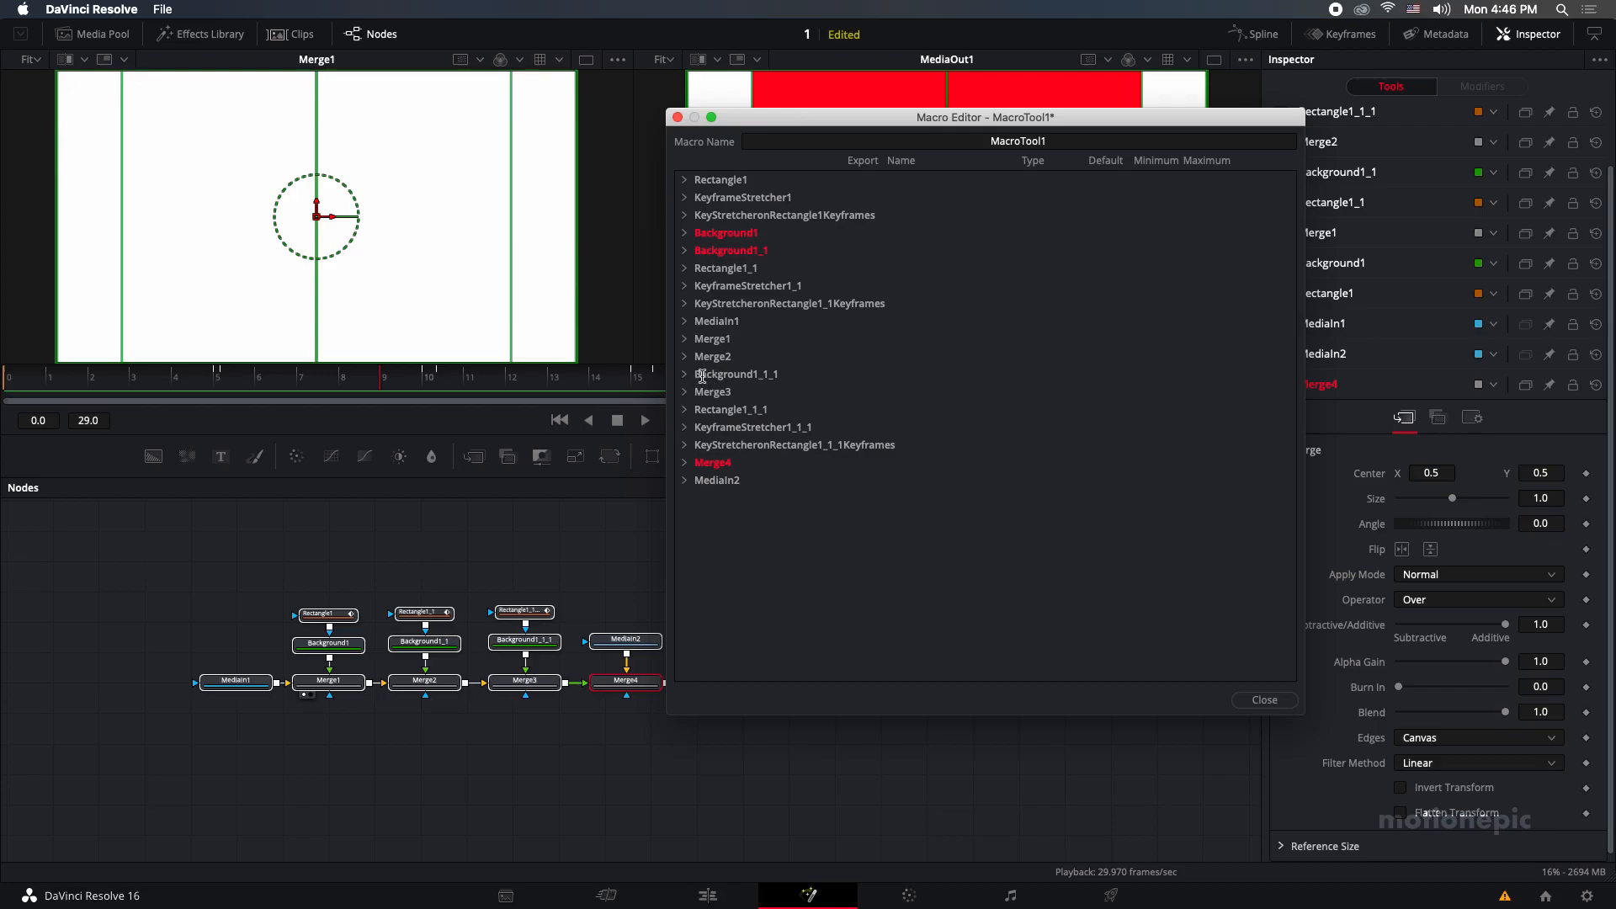
Save the macro as 123 in the Fusion Templates > Edit > Transitions folder.
left_click(1264, 699)
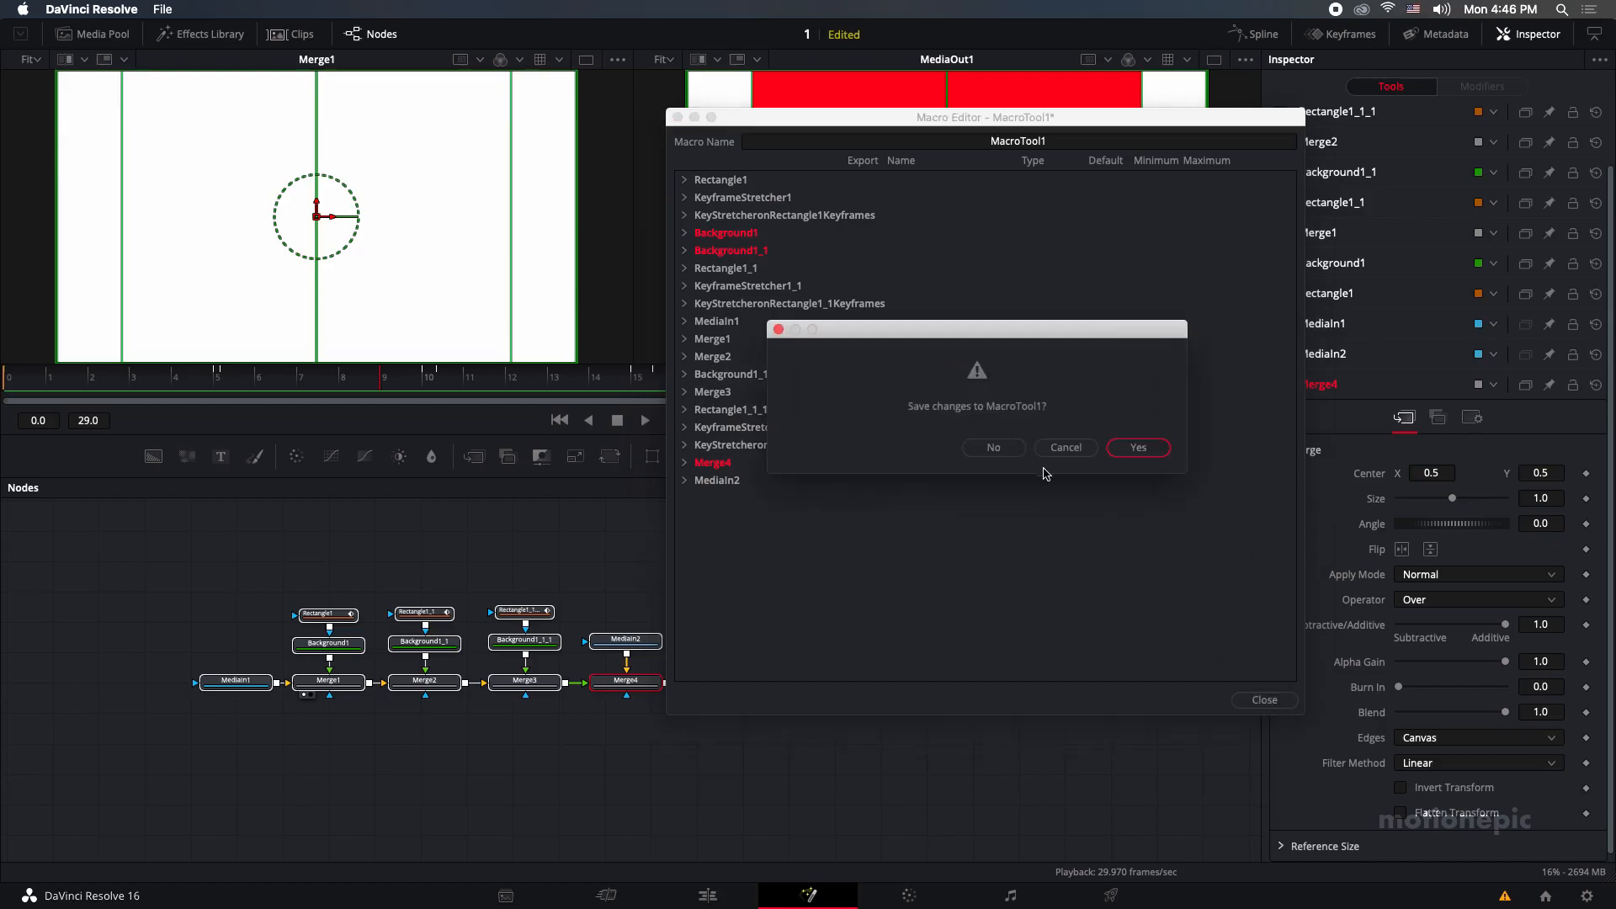
left_click(1129, 450)
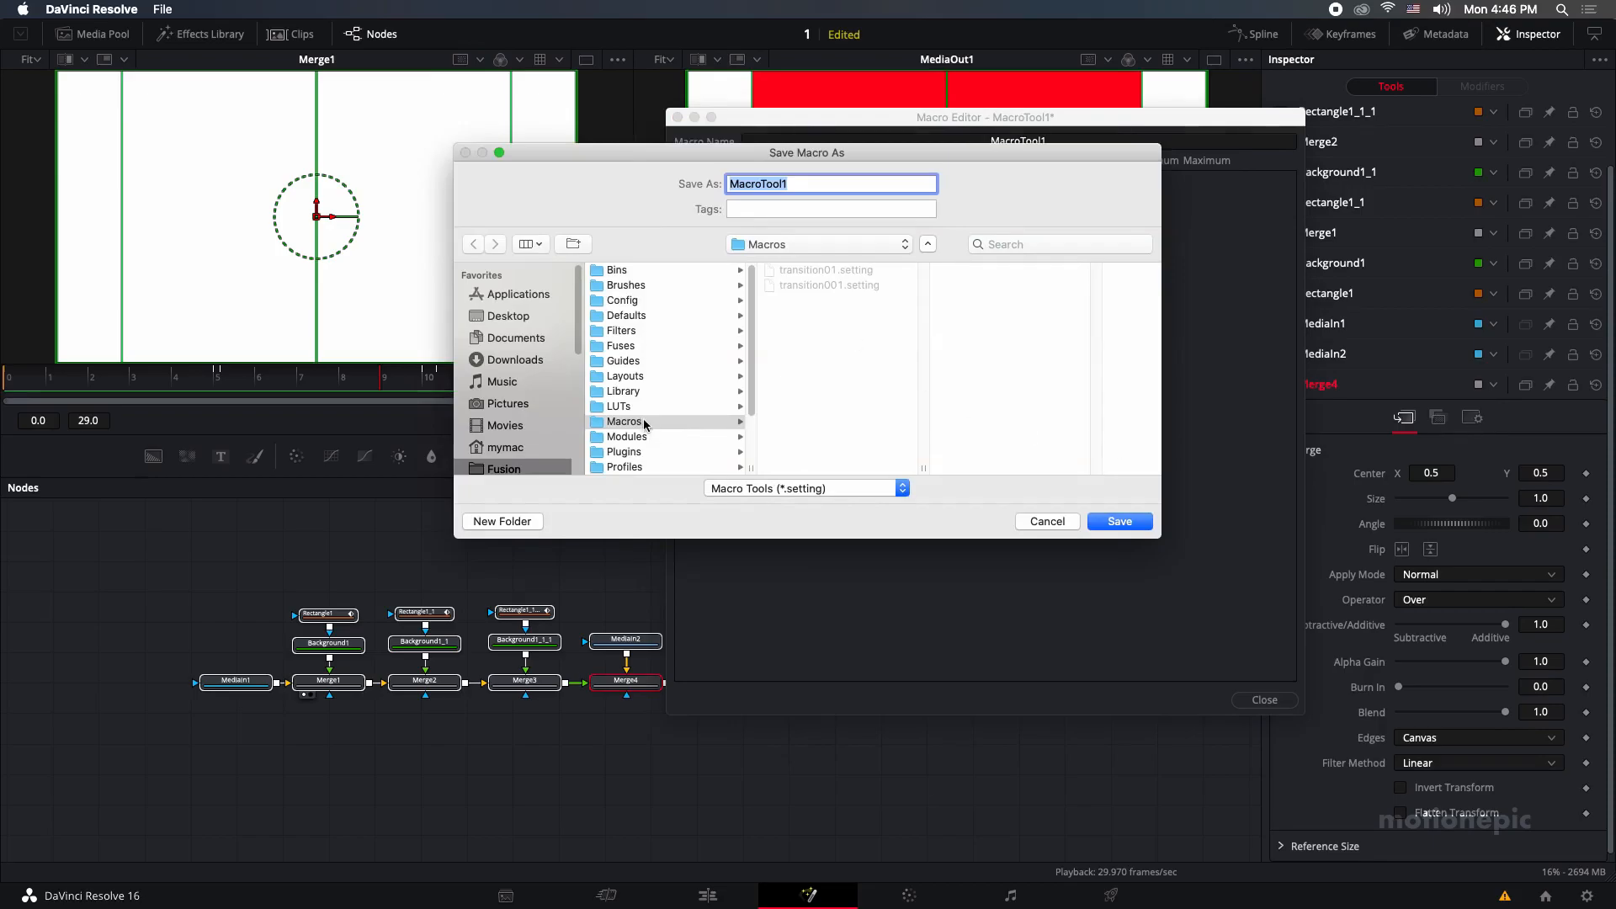
scroll(633, 448, "down", 2)
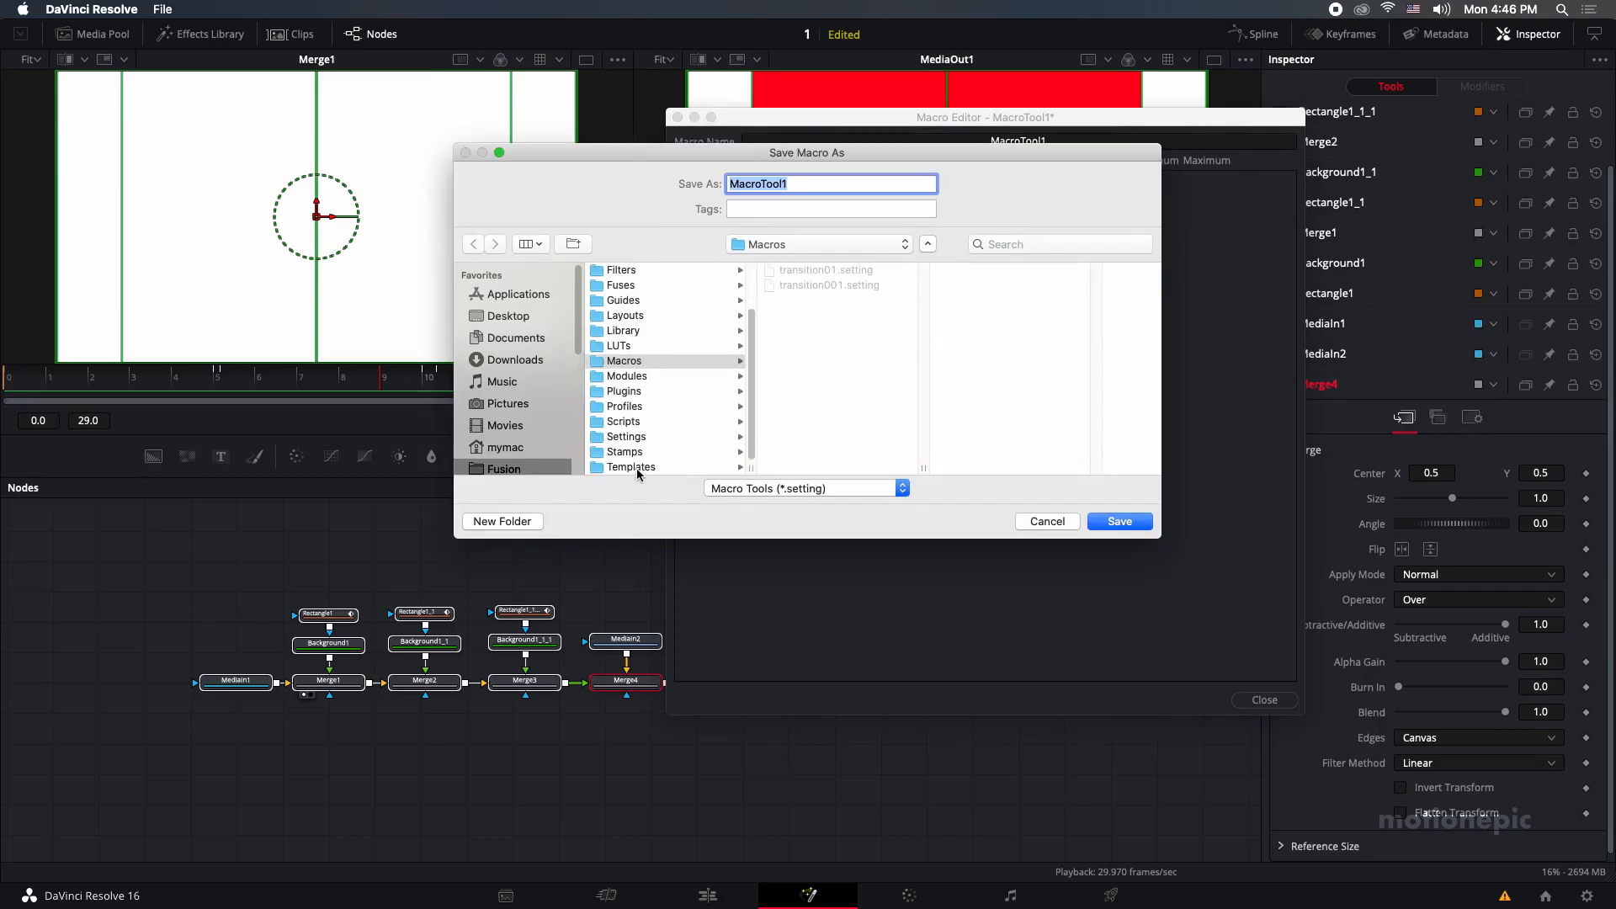
left_click(637, 468)
left_click(797, 271)
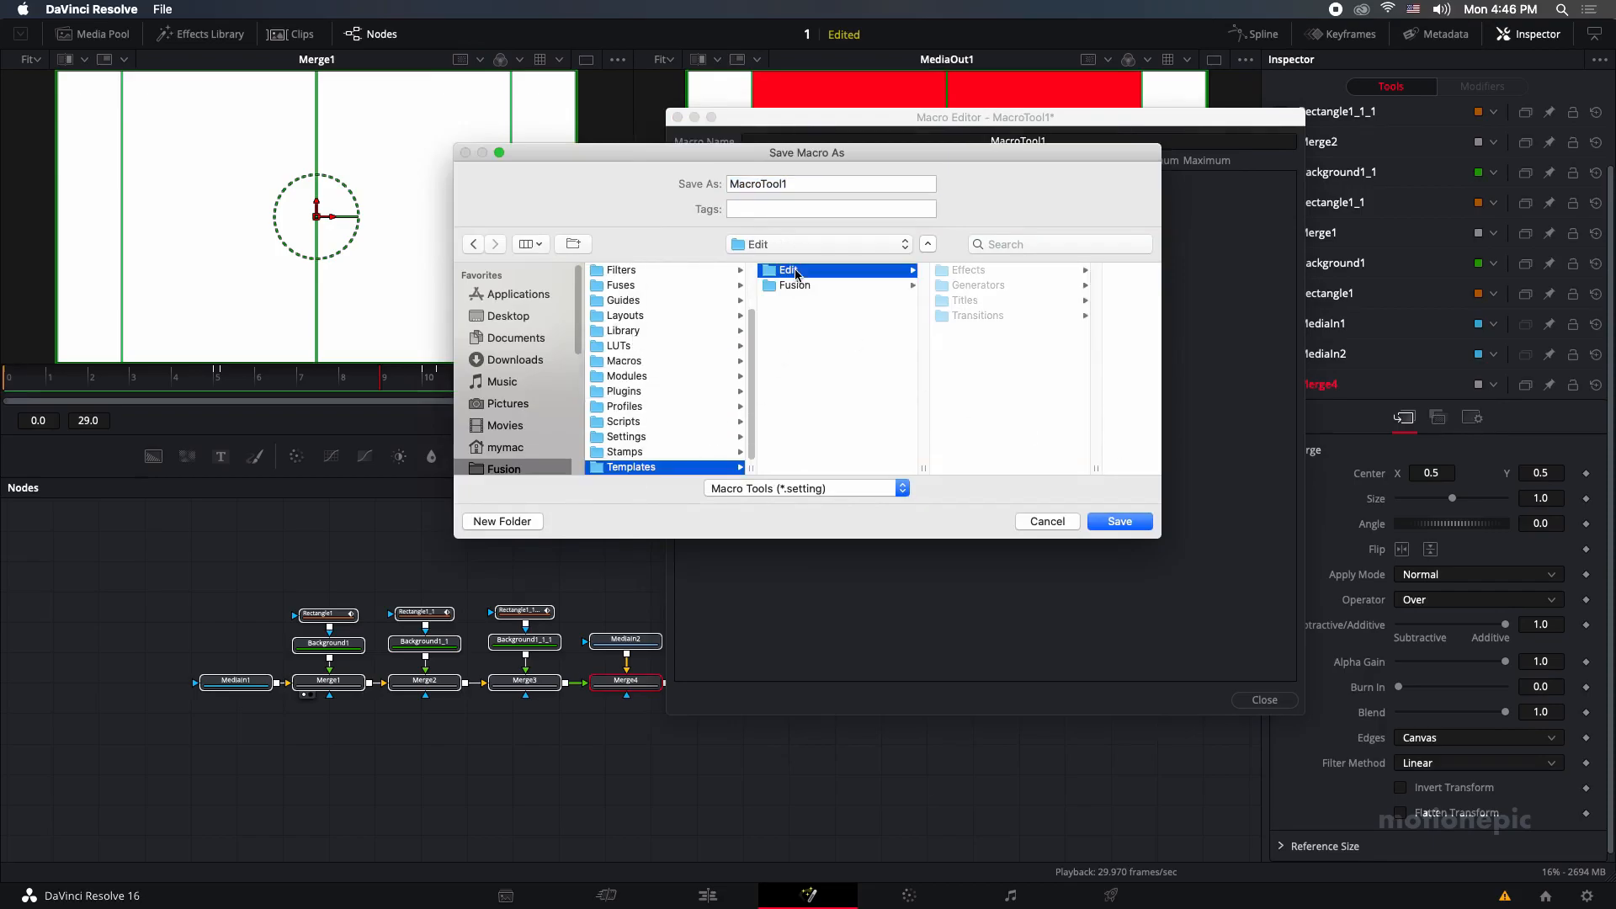
left_click(979, 316)
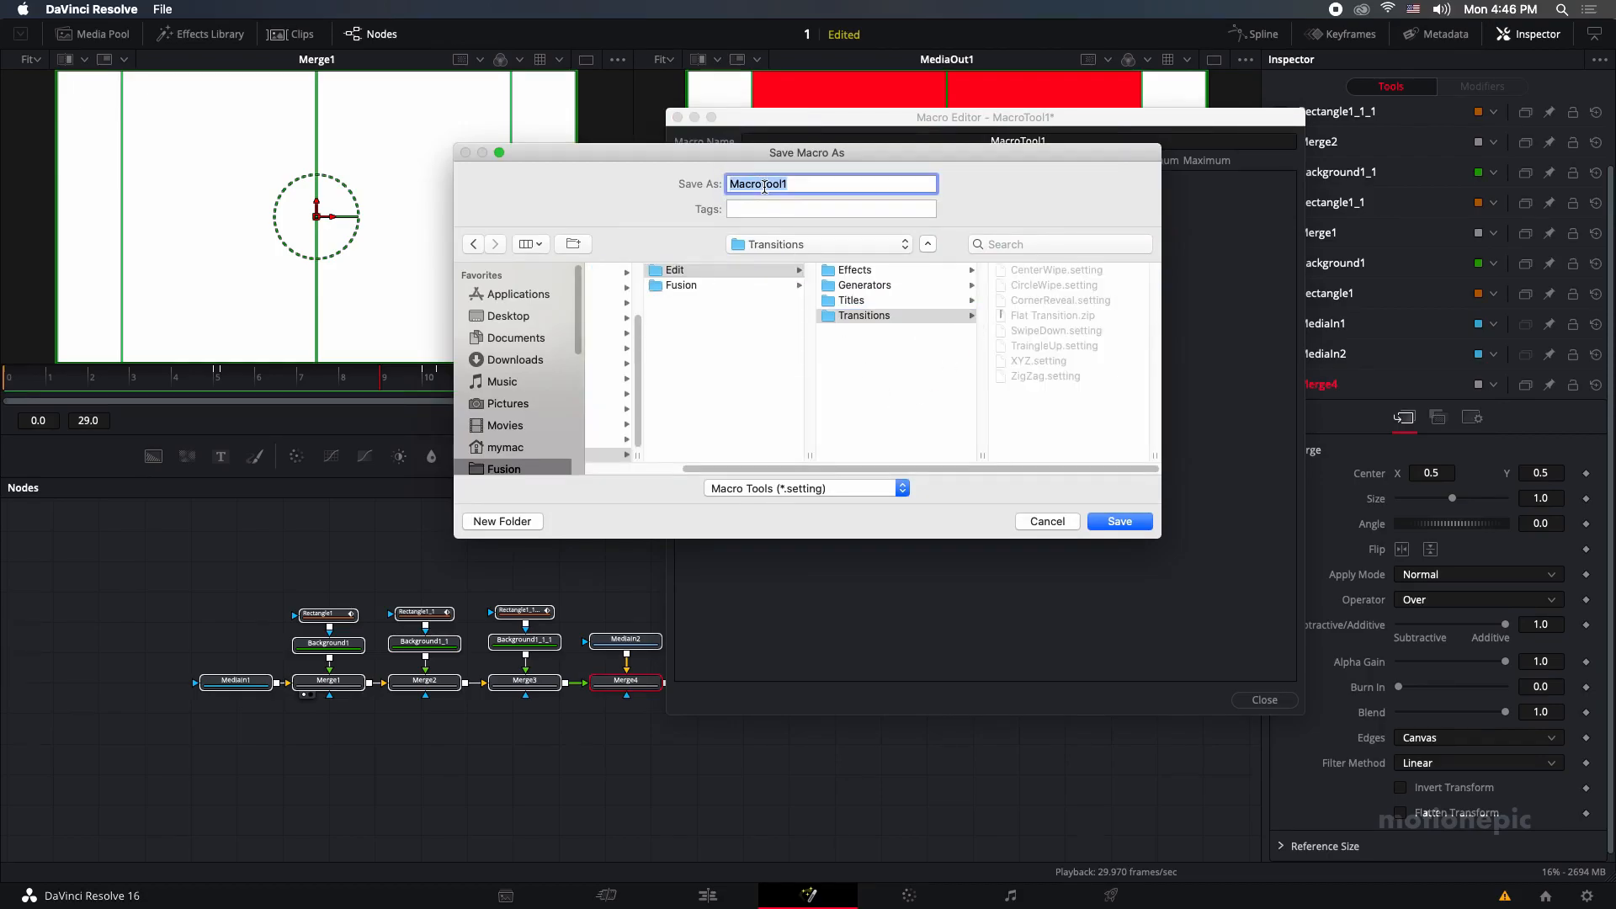
type("123")
left_click(1109, 527)
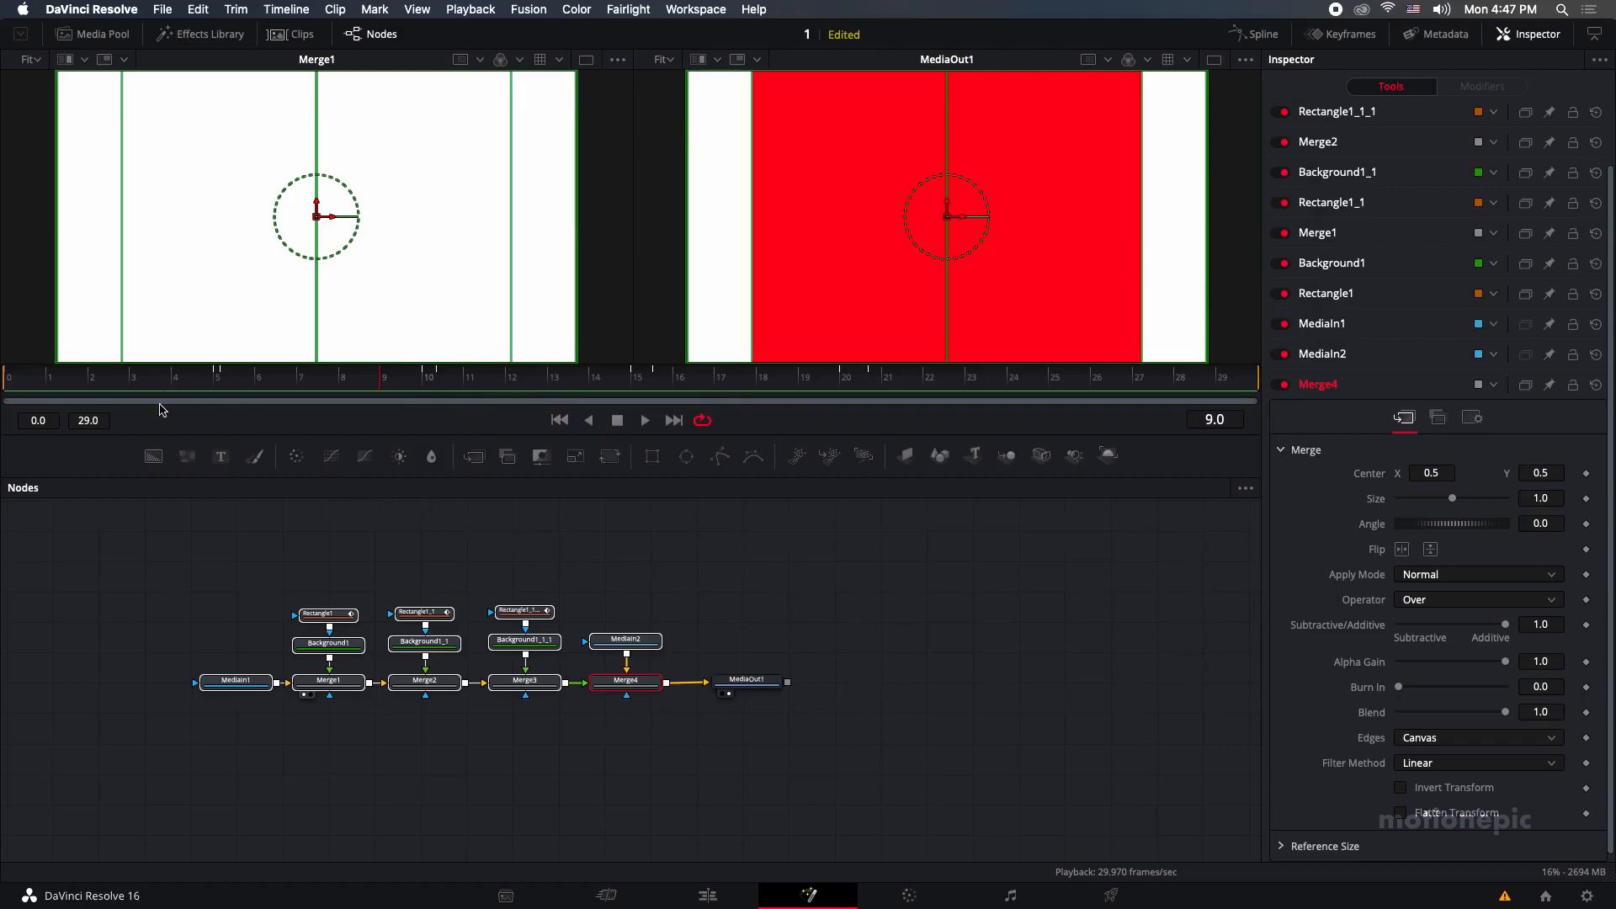
On the Edit page, lengthen the Cross Dissolve to end at 01:00:02:24 and place the playhead at 01:00:00:22.
left_click(707, 894)
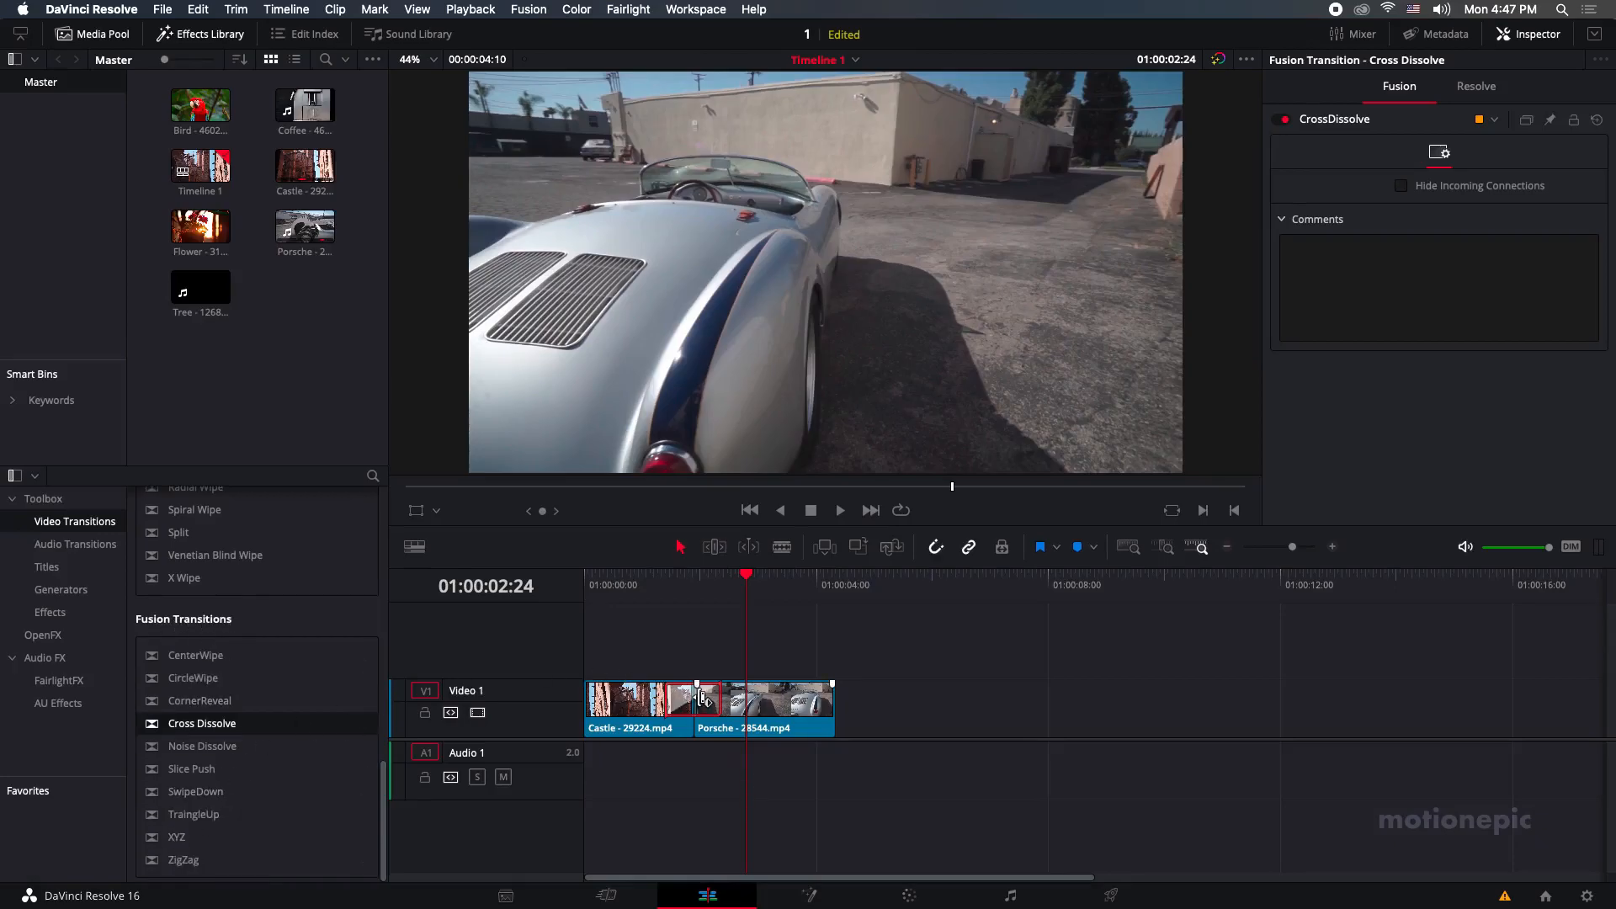
left_click_drag(722, 697, 745, 698)
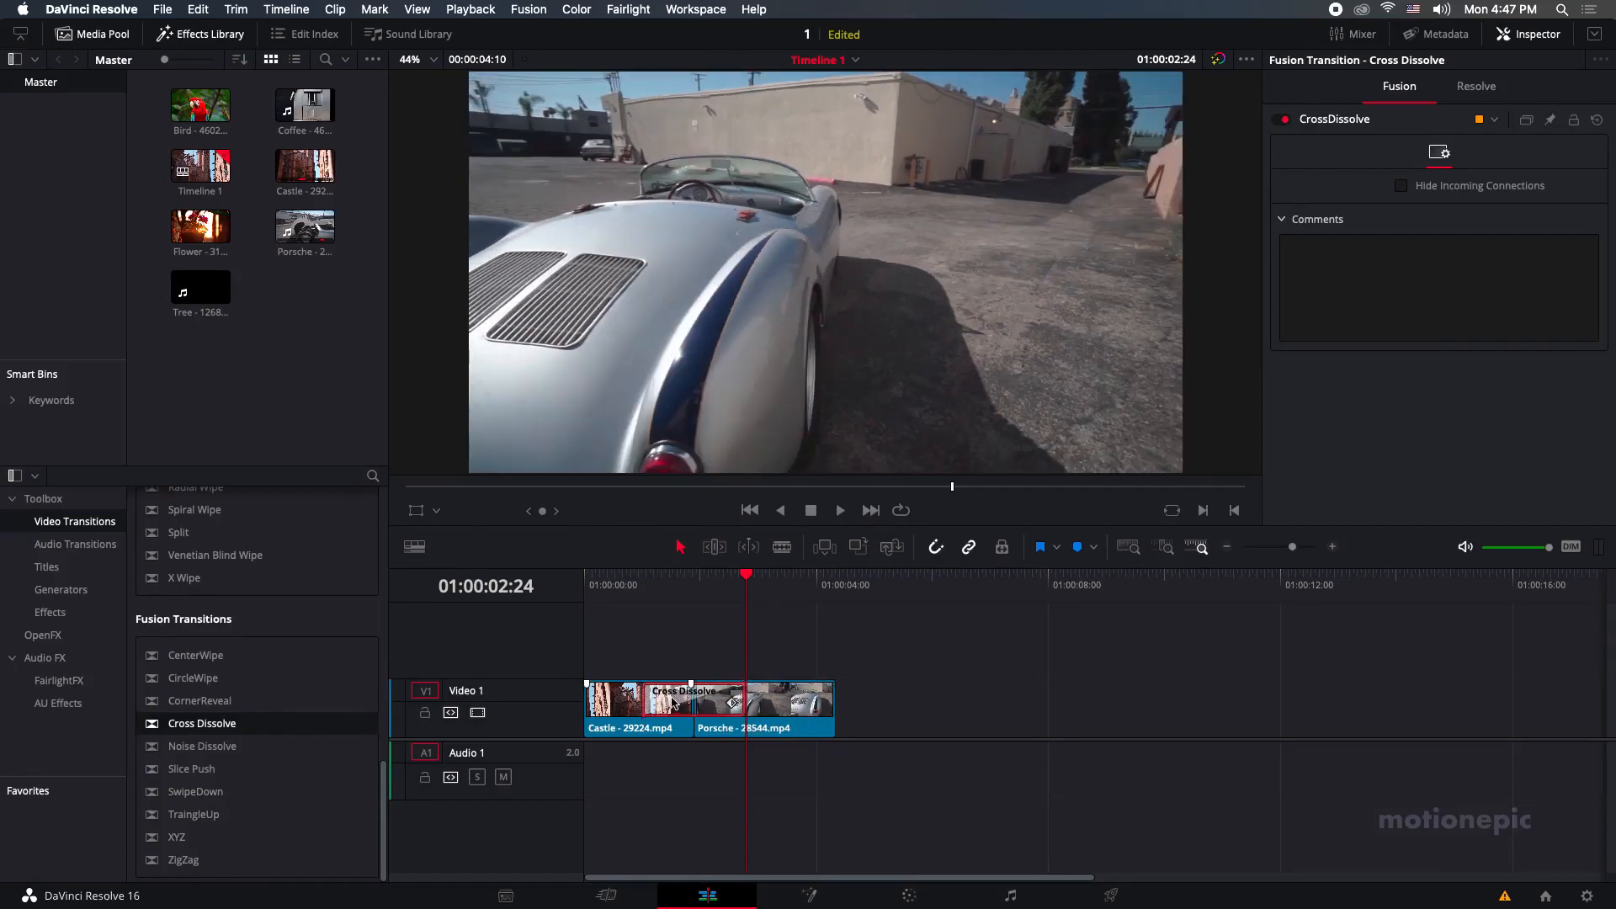
left_click(627, 593)
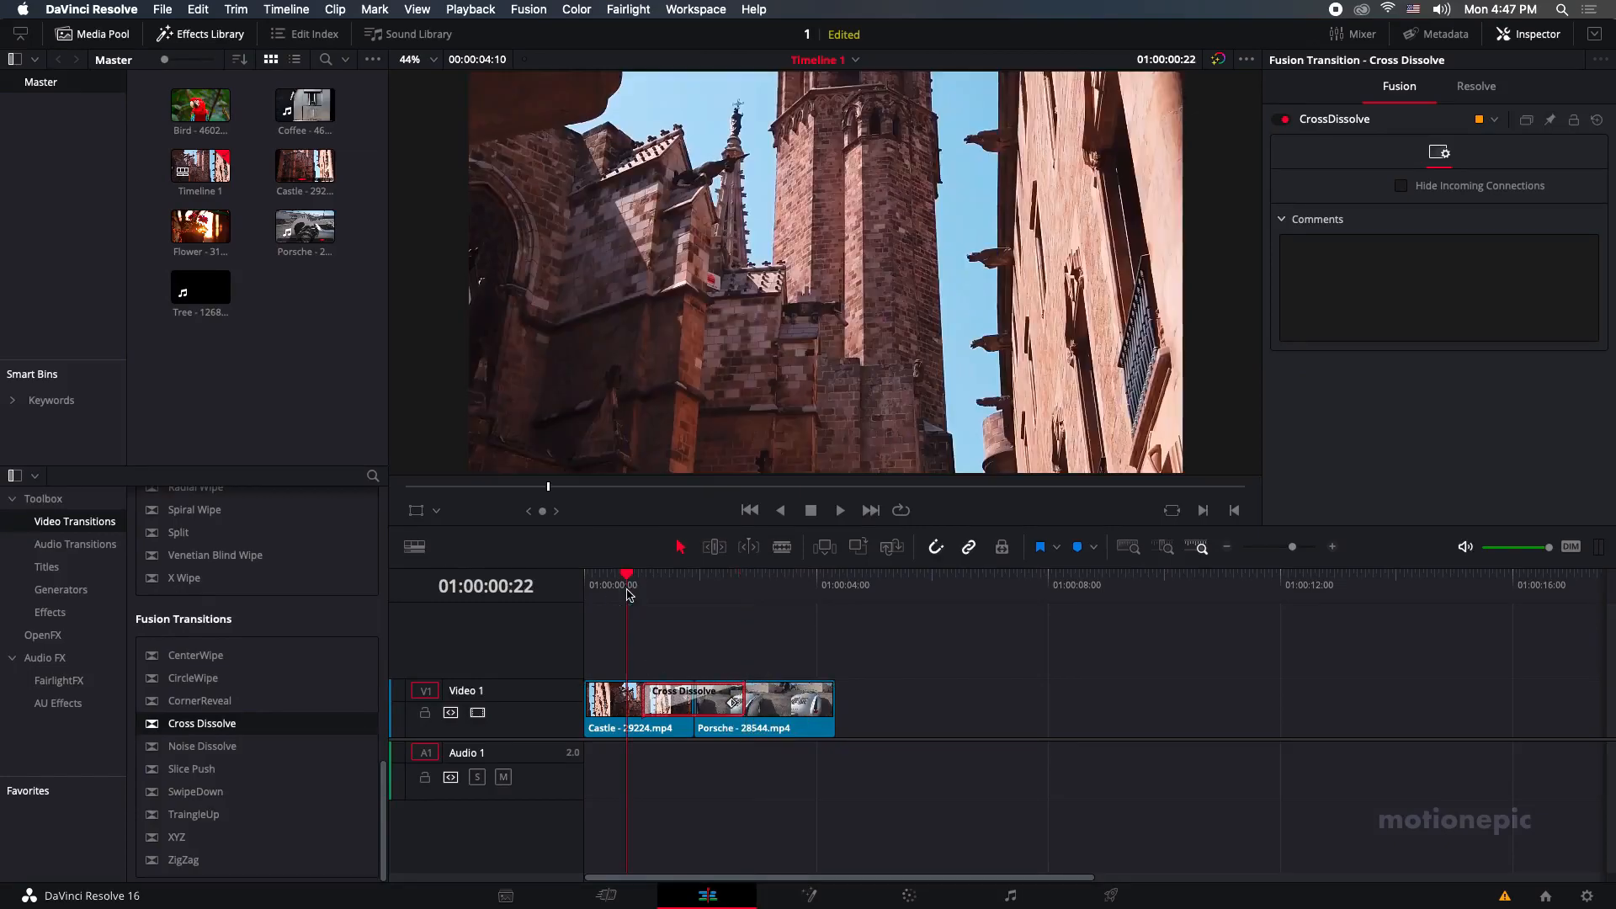